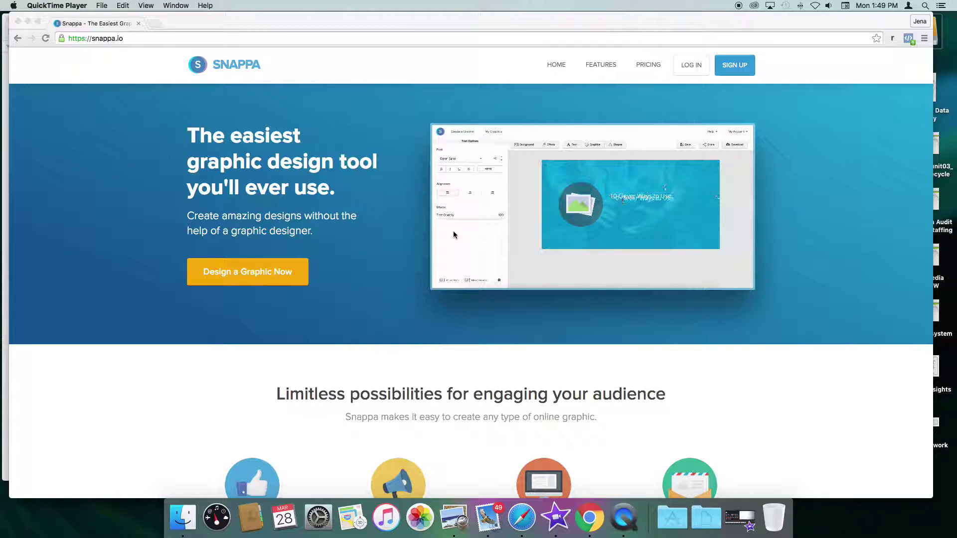
# Step: Scroll the homepage down to the template gallery and the features list (10,000+ photos, 3,000+ vectors, 200+ fonts)
pyautogui.scroll(-6, 453, 232)
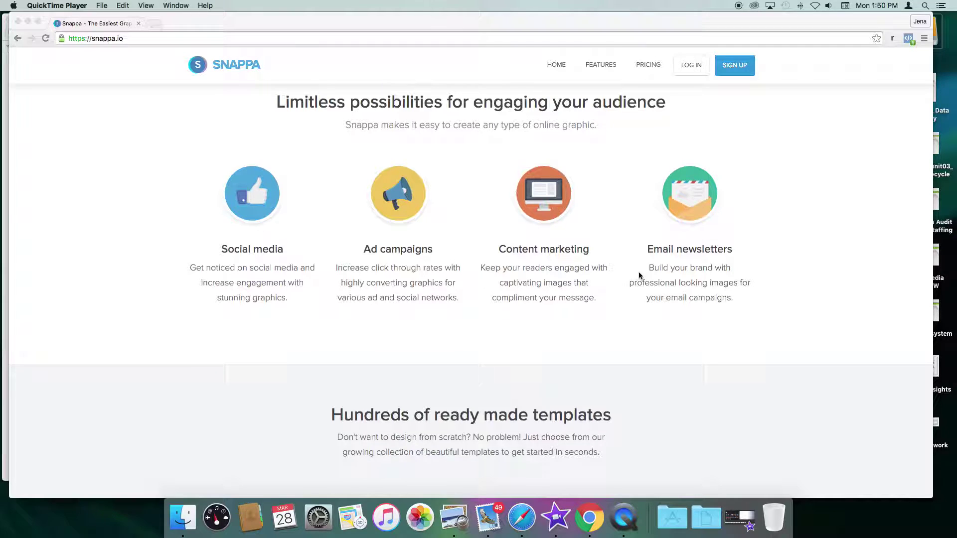
pyautogui.scroll(-5, 639, 275)
pyautogui.scroll(-3, 639, 275)
pyautogui.scroll(2, 675, 269)
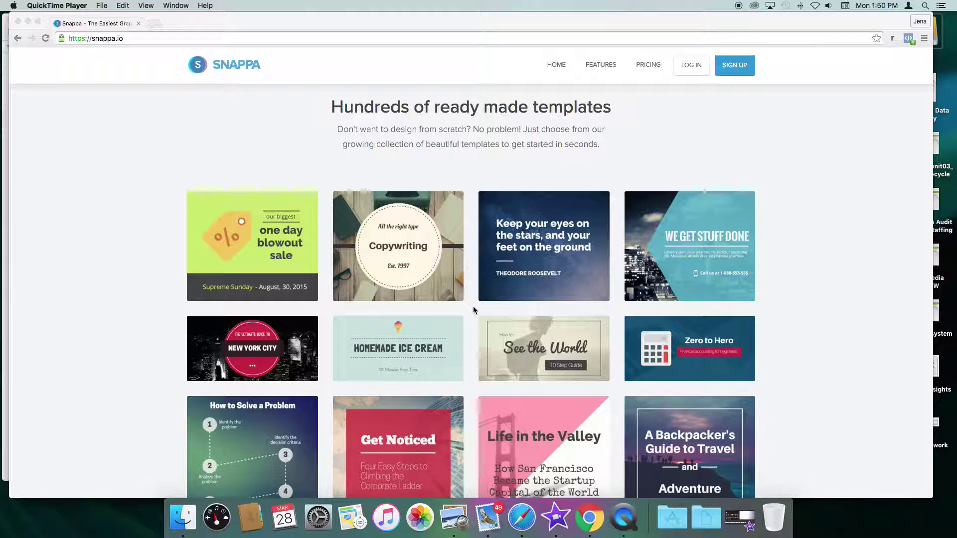
pyautogui.scroll(-1, 474, 312)
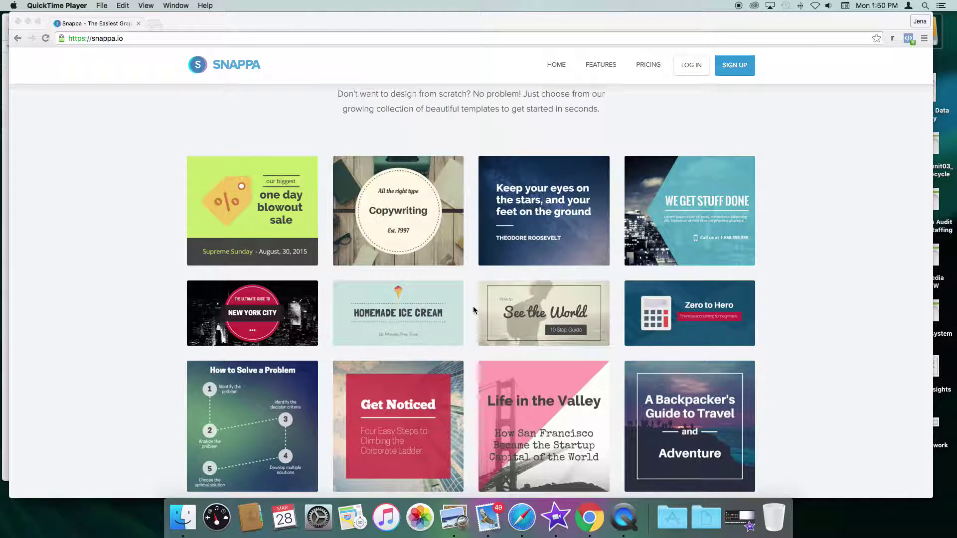
pyautogui.scroll(-4, 474, 310)
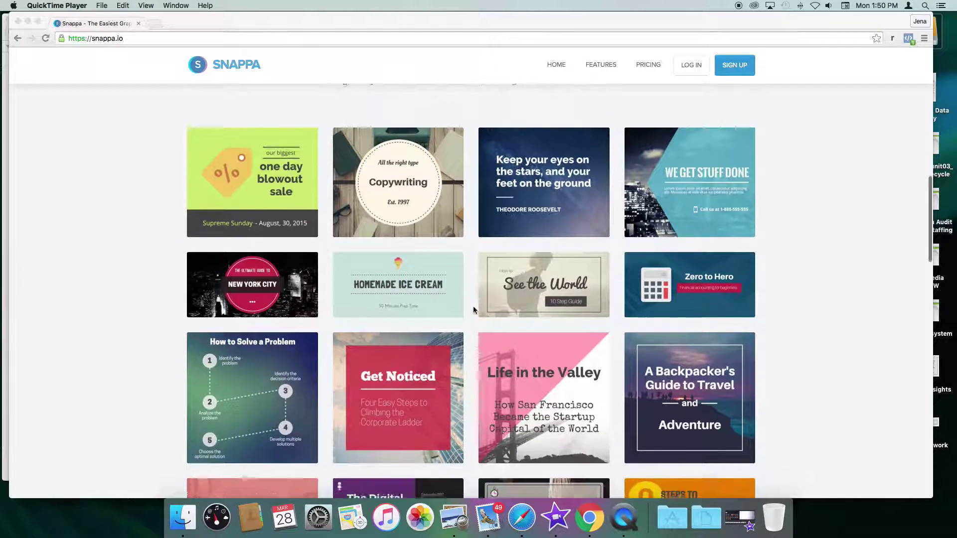
pyautogui.scroll(-4, 474, 310)
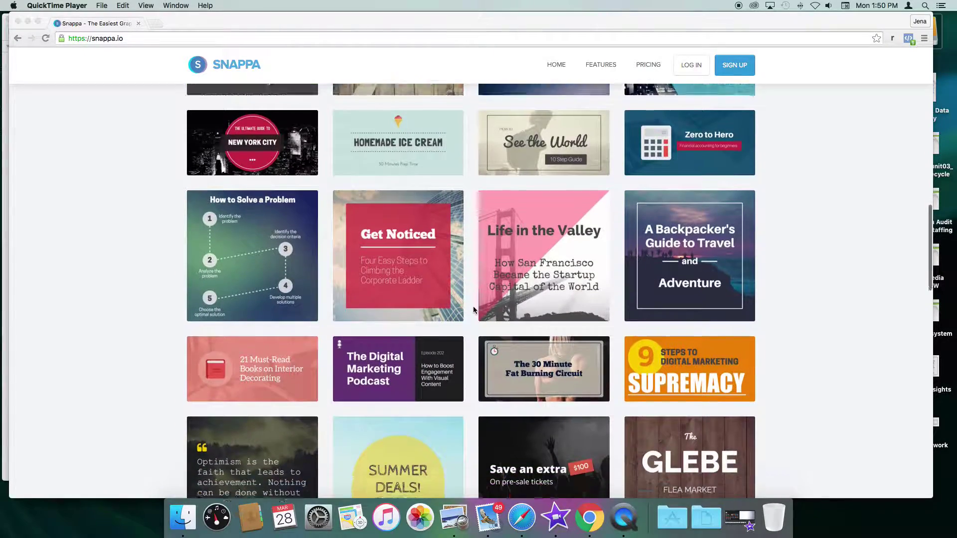
pyautogui.scroll(-8, 473, 310)
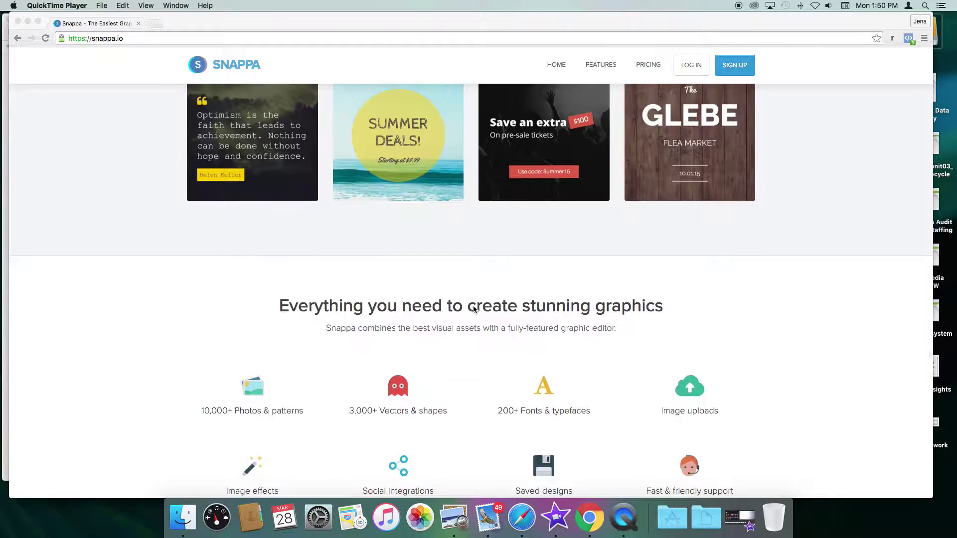
pyautogui.scroll(-6, 474, 309)
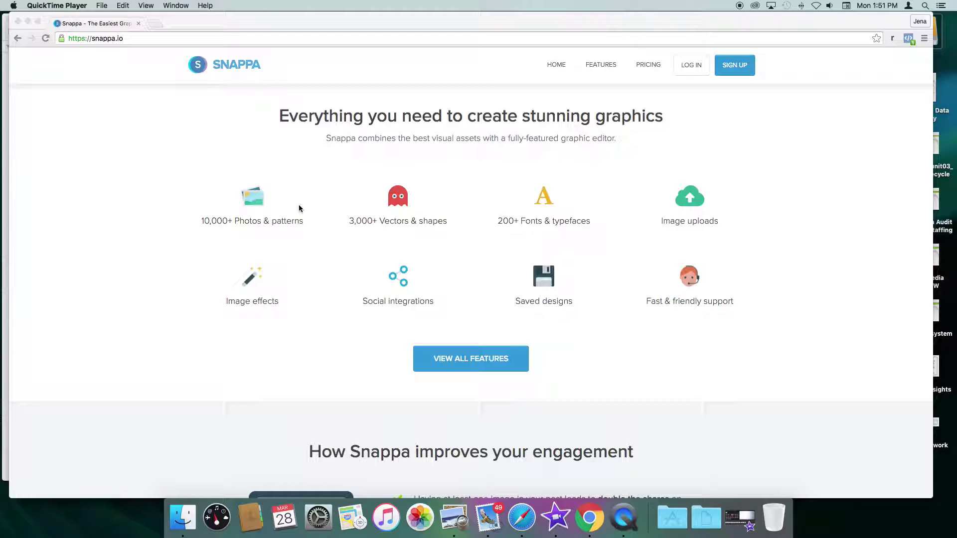
# Step: Scroll down to the 'How Snappa improves your engagement' statistics and the customer testimonial
pyautogui.scroll(-1, 323, 232)
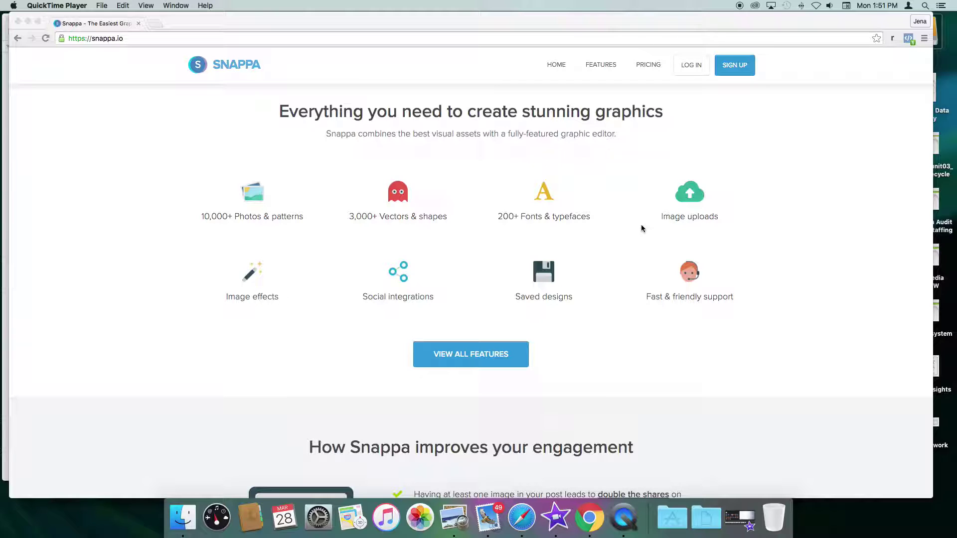
pyautogui.scroll(-5, 357, 224)
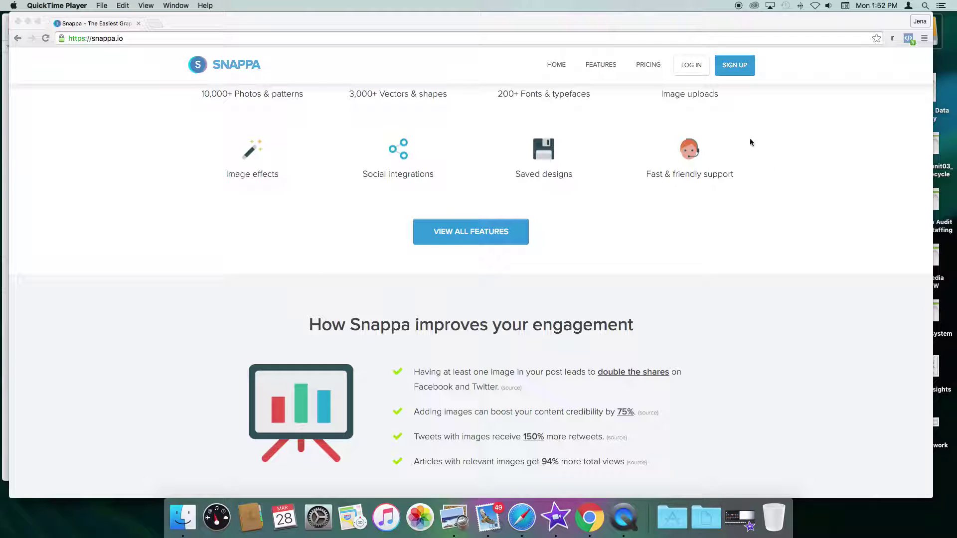
pyautogui.scroll(-3, 582, 246)
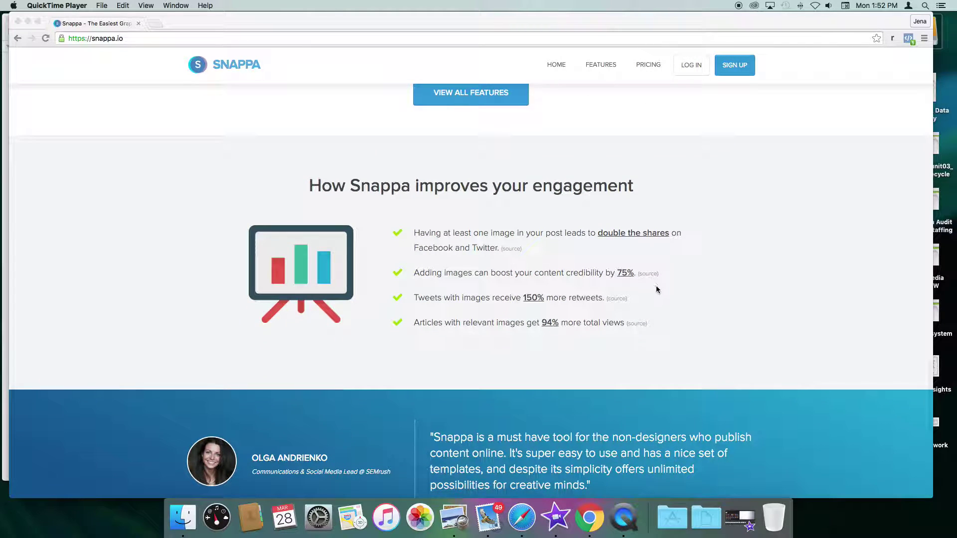
pyautogui.scroll(-5, 658, 285)
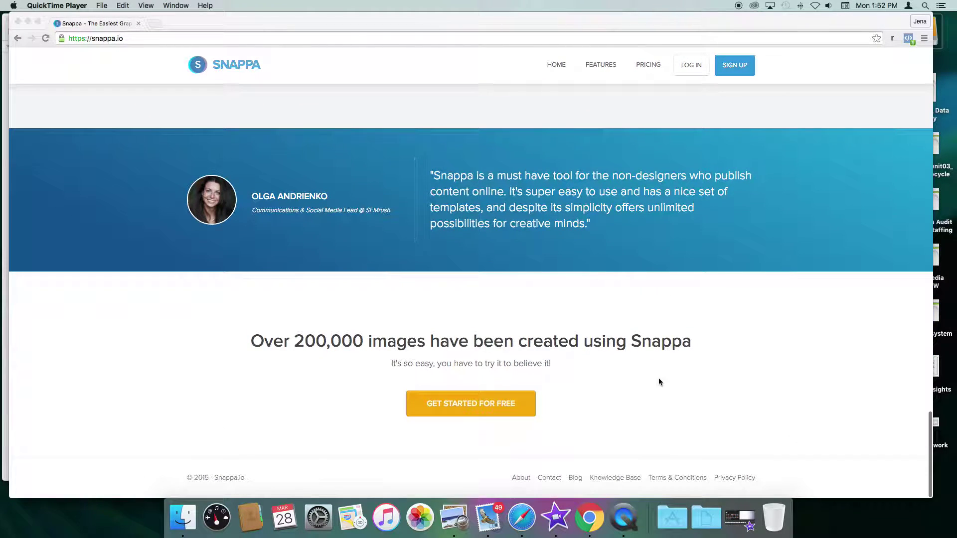
# Step: Open the pricing page and switch to monthly billing, showing PRO at $15 per month
pyautogui.click(650, 64)
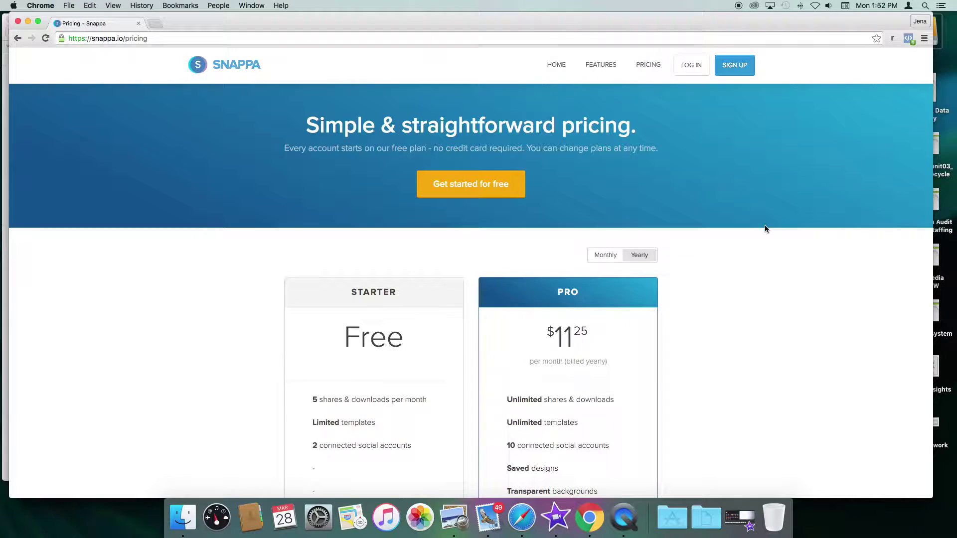
pyautogui.scroll(-5, 767, 229)
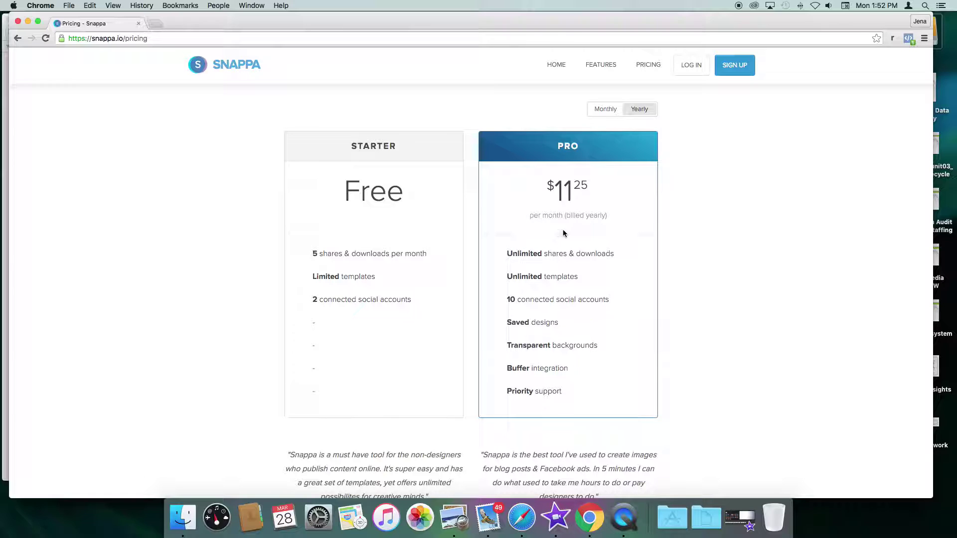
pyautogui.scroll(-1, 697, 262)
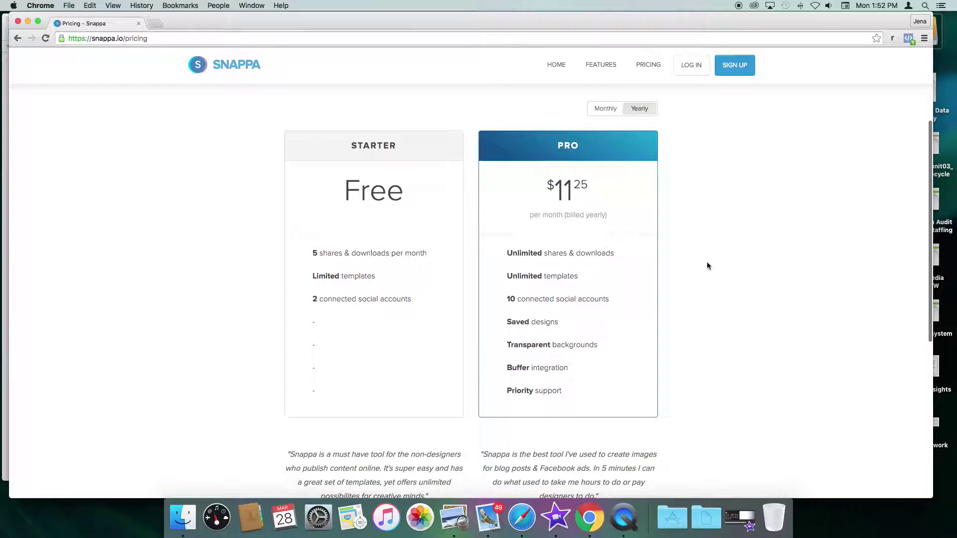
pyautogui.click(606, 108)
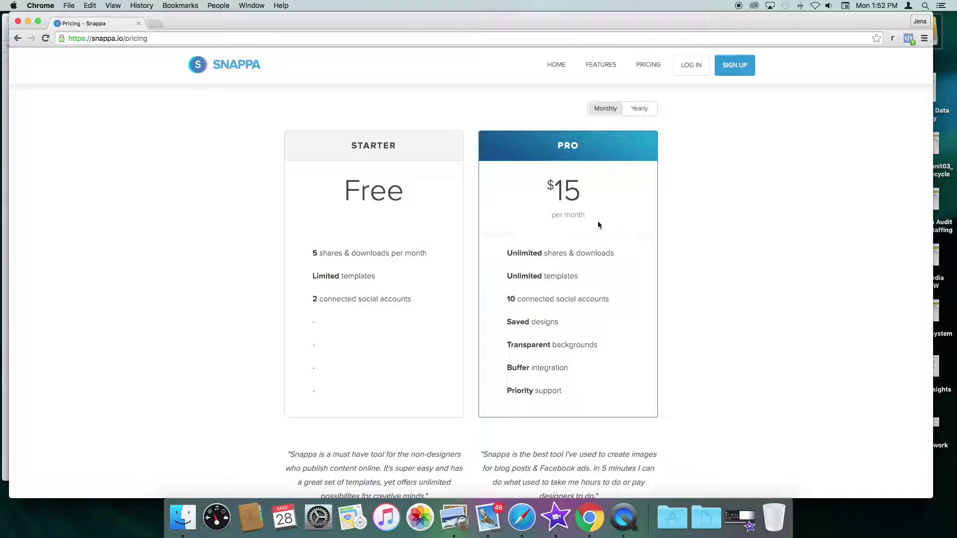
pyautogui.scroll(-1, 671, 228)
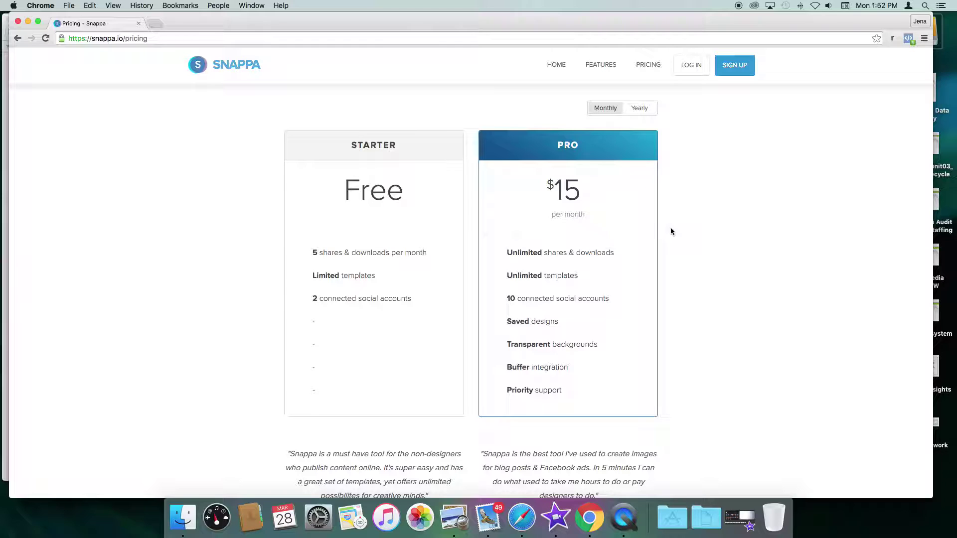
# Step: Log in with the account e-mail address and password
pyautogui.click(691, 68)
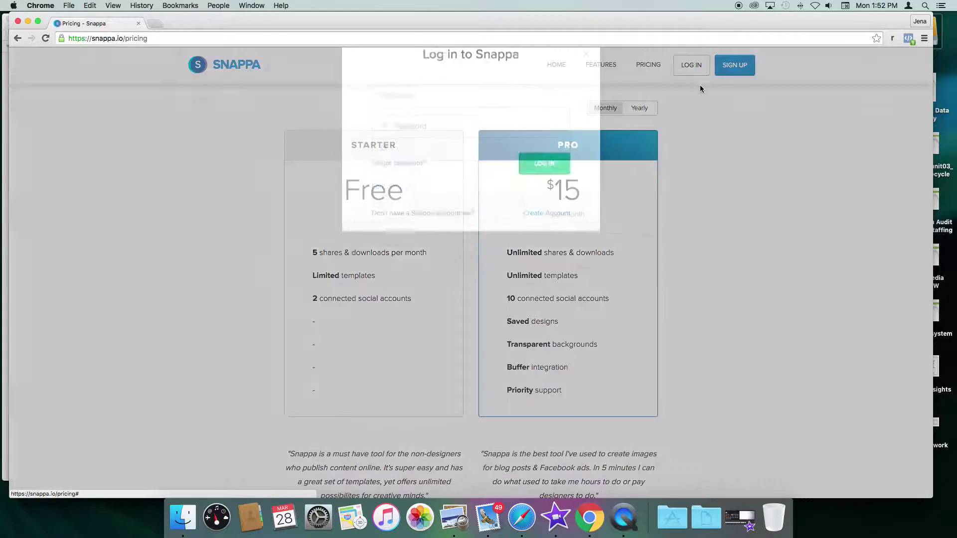
pyautogui.press('Tab')
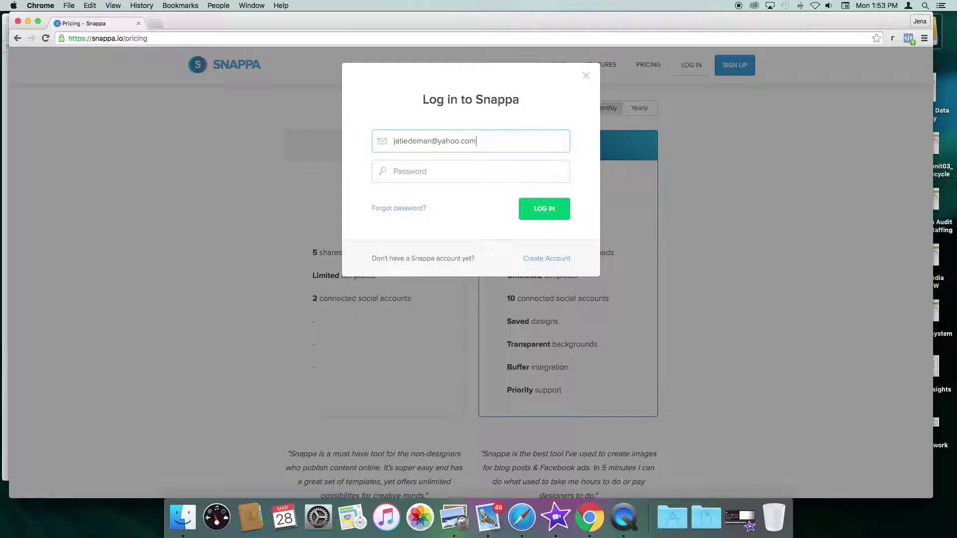
pyautogui.write('•••••••')
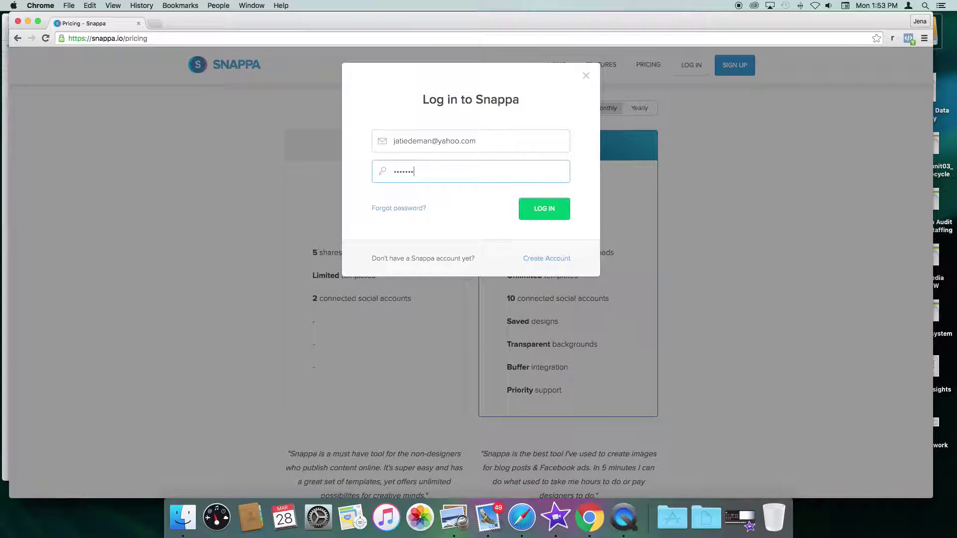
pyautogui.press('Return')
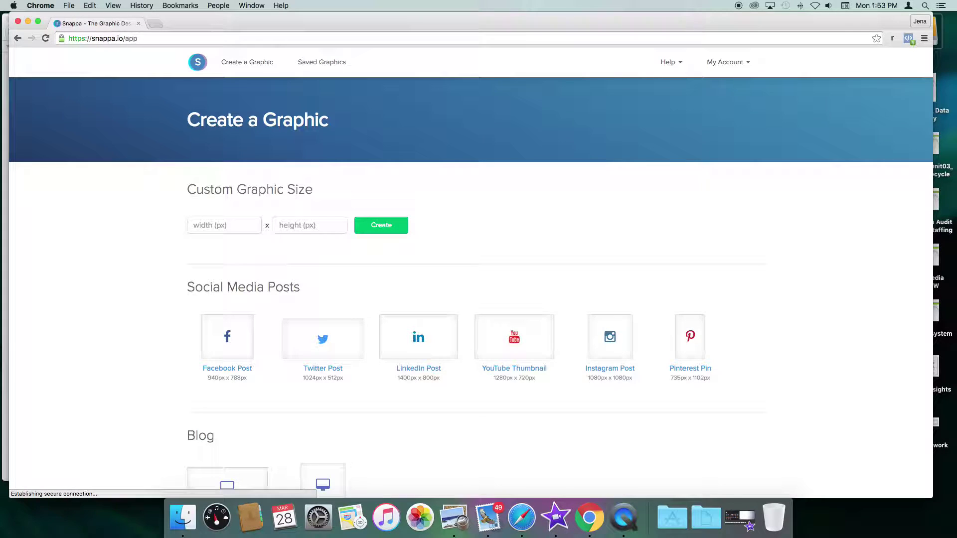
# Step: Scroll the Create a Graphic page down to the Social Media Posts presets
pyautogui.scroll(-2, 781, 241)
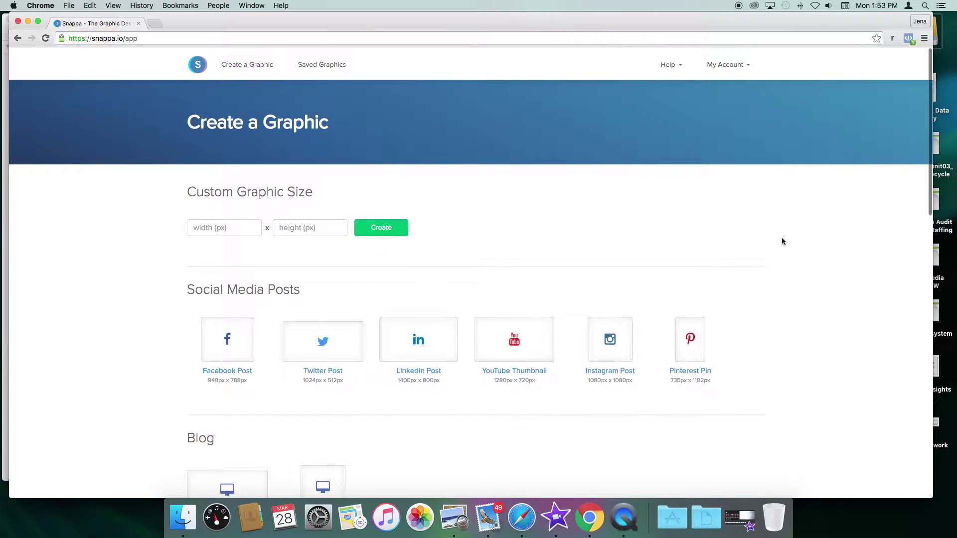
pyautogui.scroll(-5, 782, 241)
pyautogui.scroll(3, 781, 242)
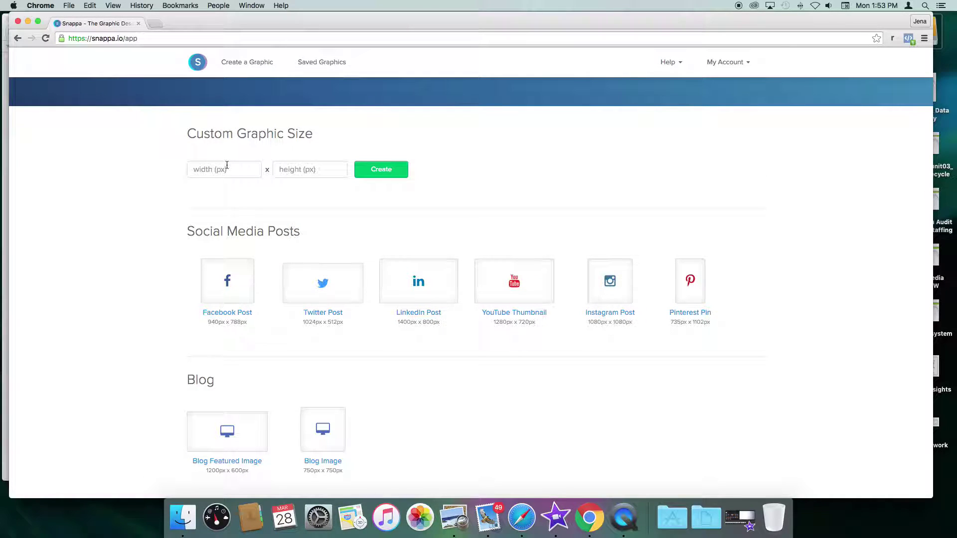
pyautogui.scroll(-5, 123, 202)
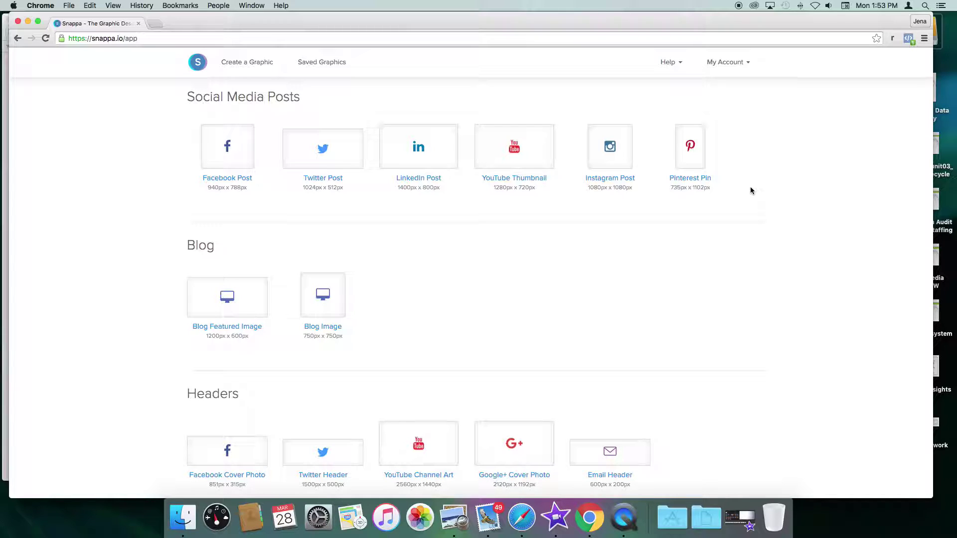
pyautogui.scroll(-5, 705, 216)
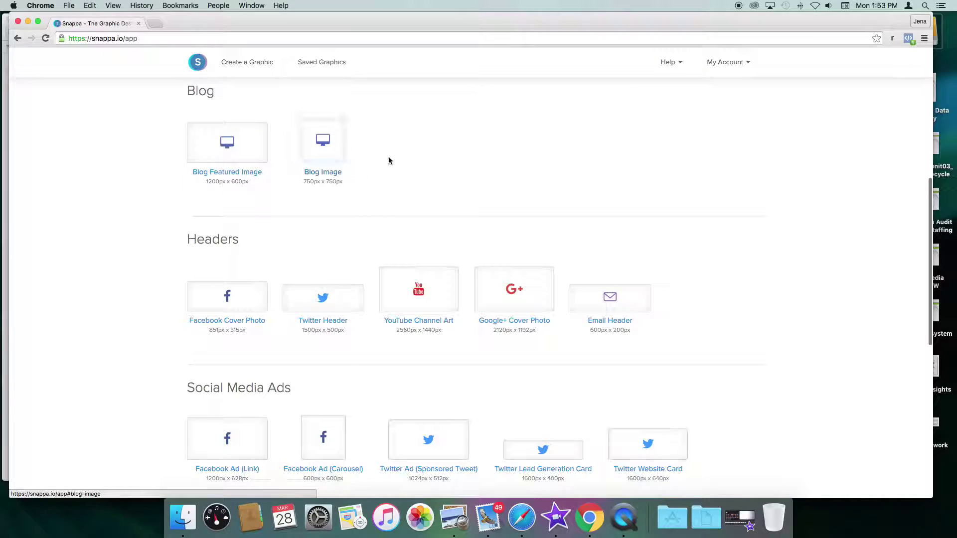
pyautogui.scroll(-4, 389, 160)
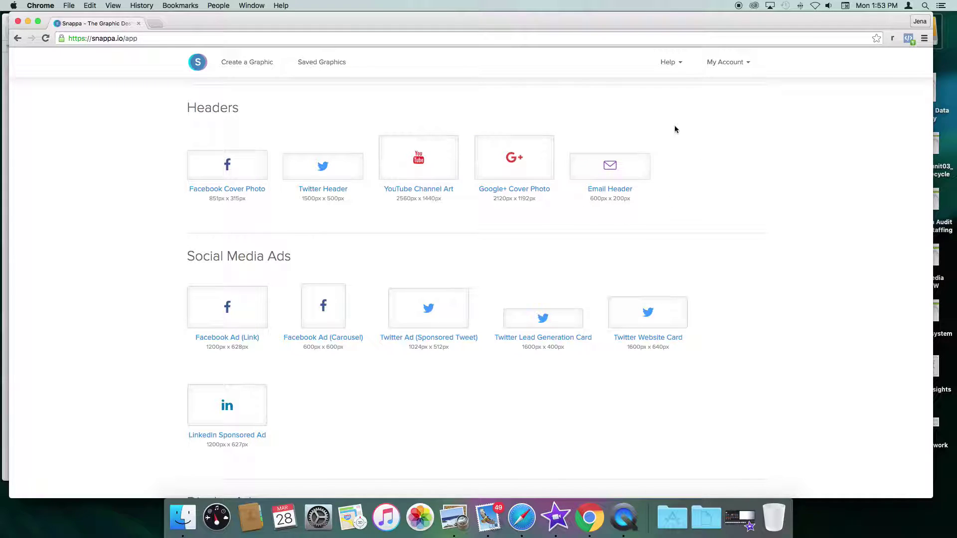
pyautogui.scroll(-5, 586, 207)
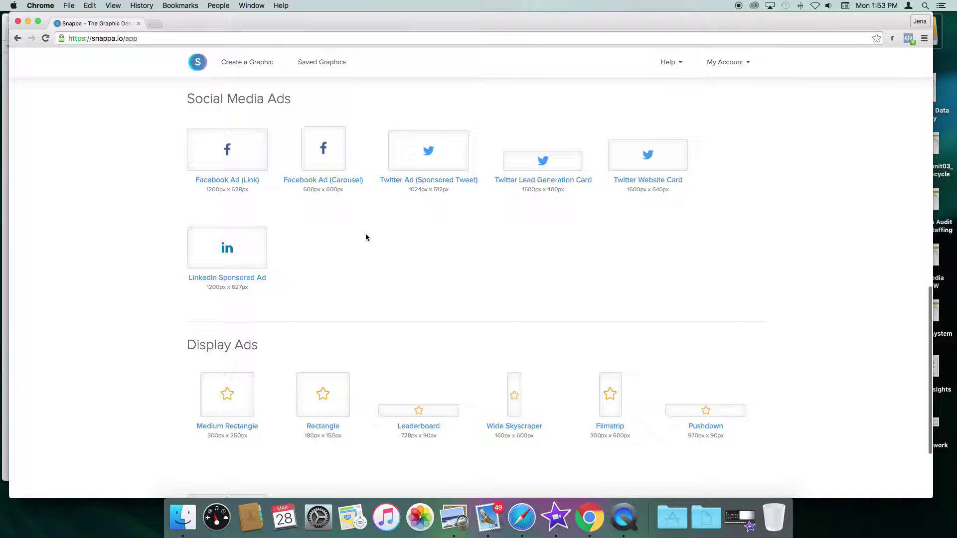
pyautogui.scroll(1, 365, 236)
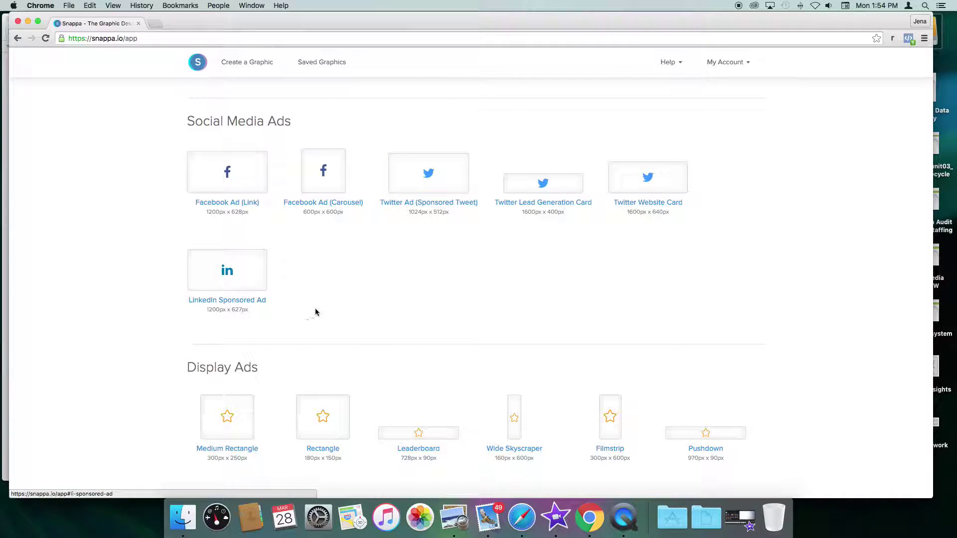
pyautogui.scroll(-2, 341, 292)
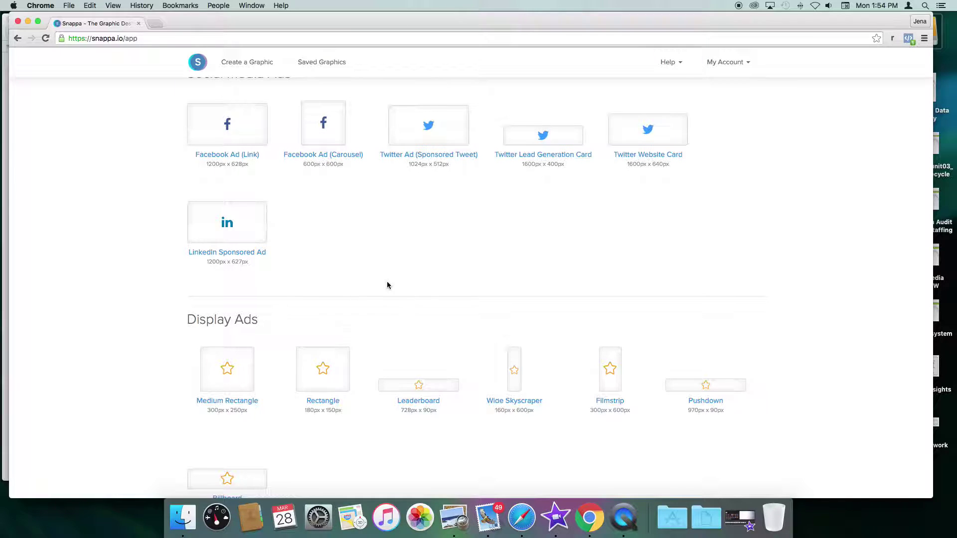
pyautogui.scroll(-4, 388, 285)
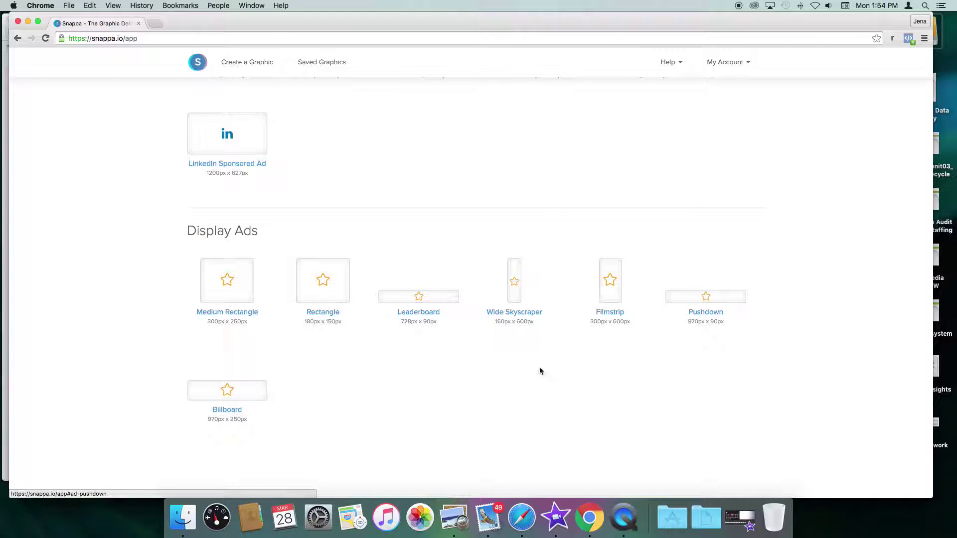
pyautogui.scroll(15, 338, 344)
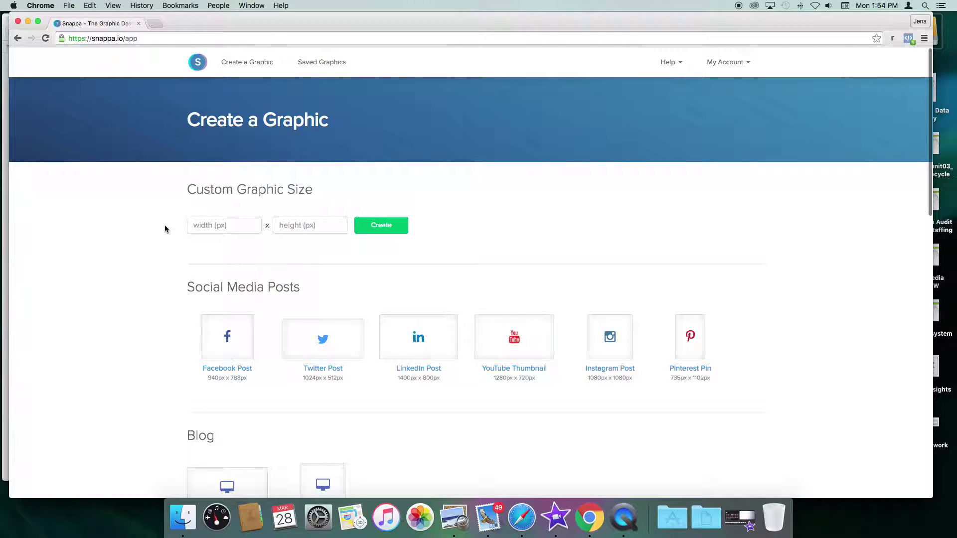
pyautogui.scroll(-5, 165, 229)
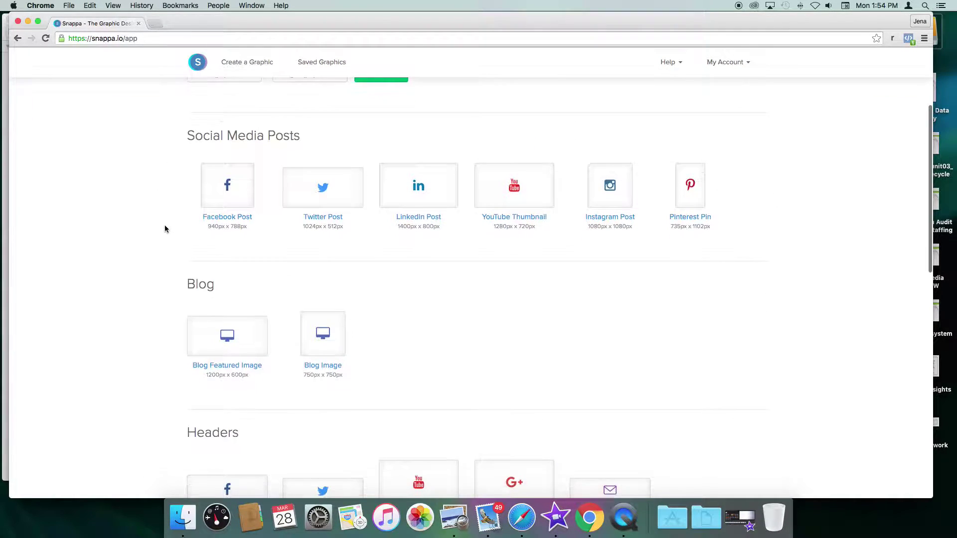
pyautogui.scroll(-1, 228, 183)
# Step: Open the Facebook Post (940 × 788) templates and start from the teal mountain quote template
pyautogui.click(227, 180)
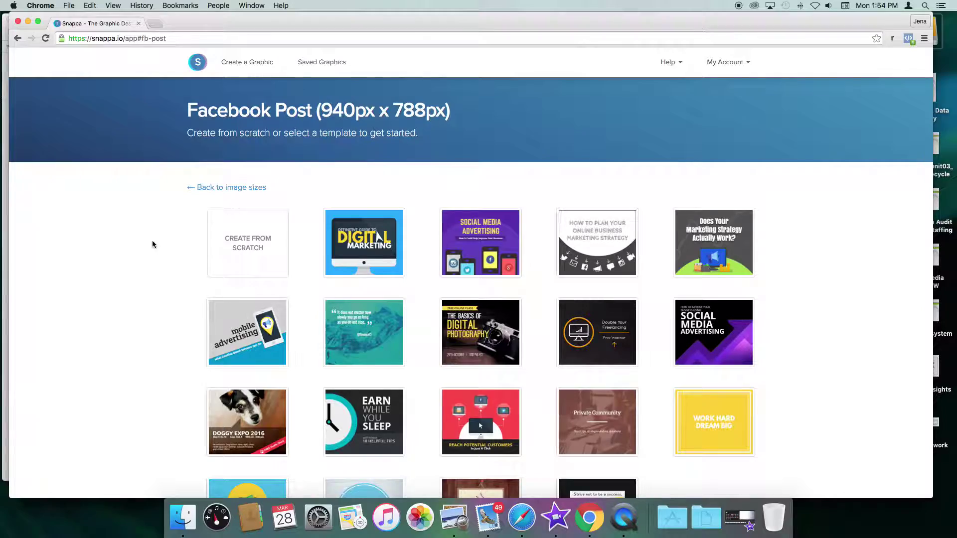
pyautogui.scroll(-5, 153, 244)
pyautogui.scroll(-5, 153, 244)
pyautogui.scroll(-4, 158, 242)
pyautogui.scroll(-5, 158, 242)
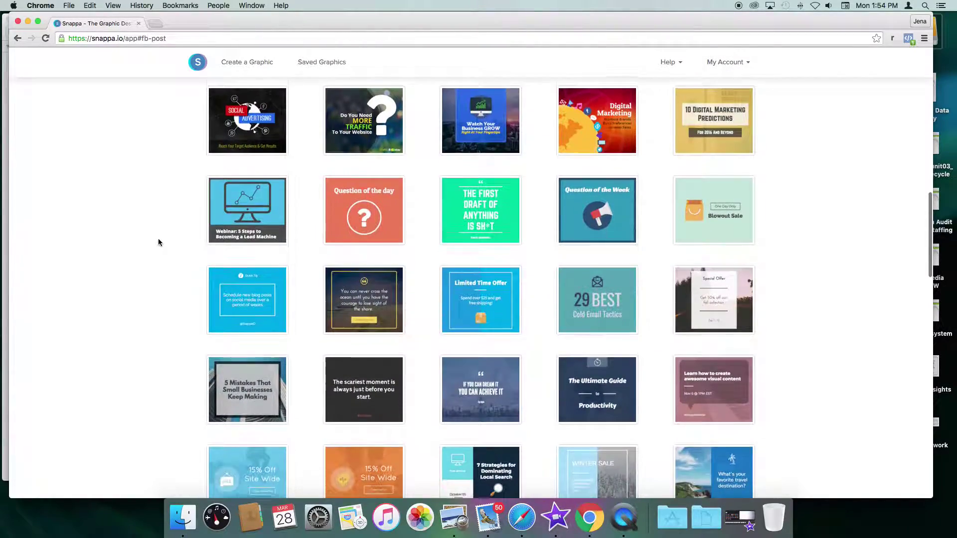
pyautogui.scroll(-1, 159, 242)
pyautogui.scroll(10, 158, 238)
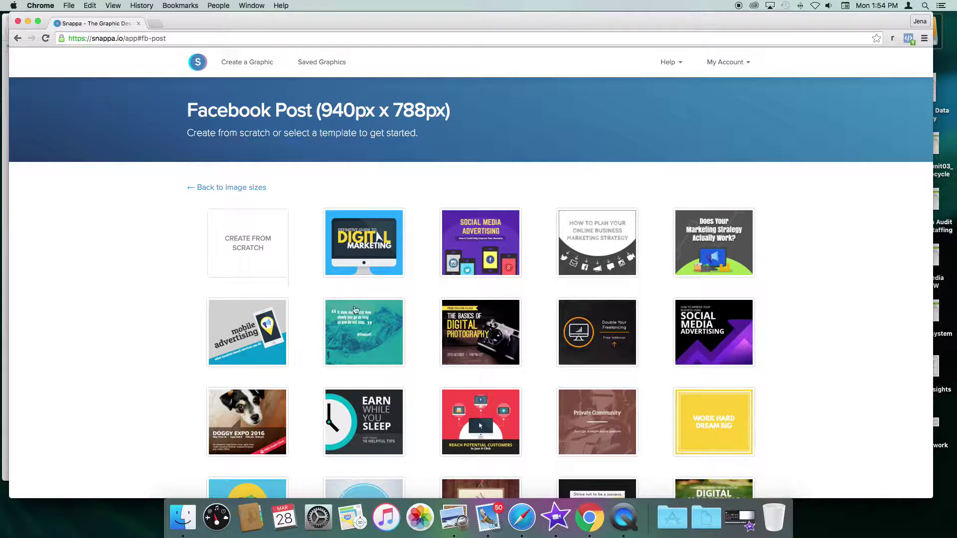
pyautogui.click(386, 342)
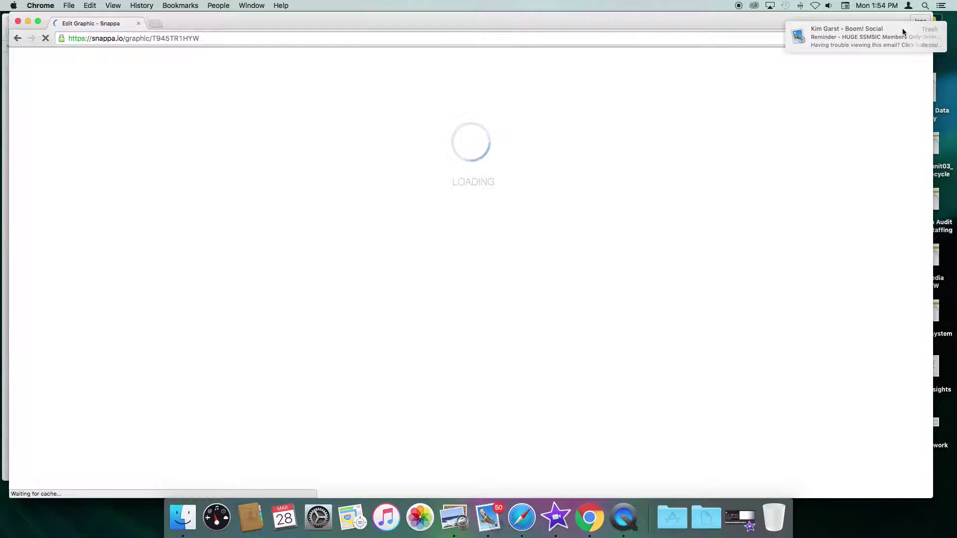
# Step: Dismiss the mail notification and browse the Bkgrnd tab's background image choices
pyautogui.click(930, 31)
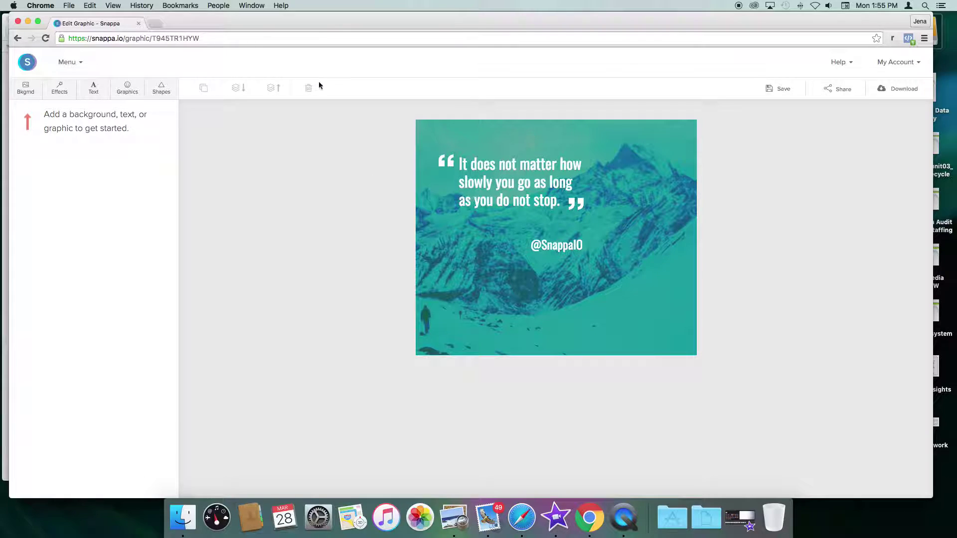
pyautogui.click(26, 87)
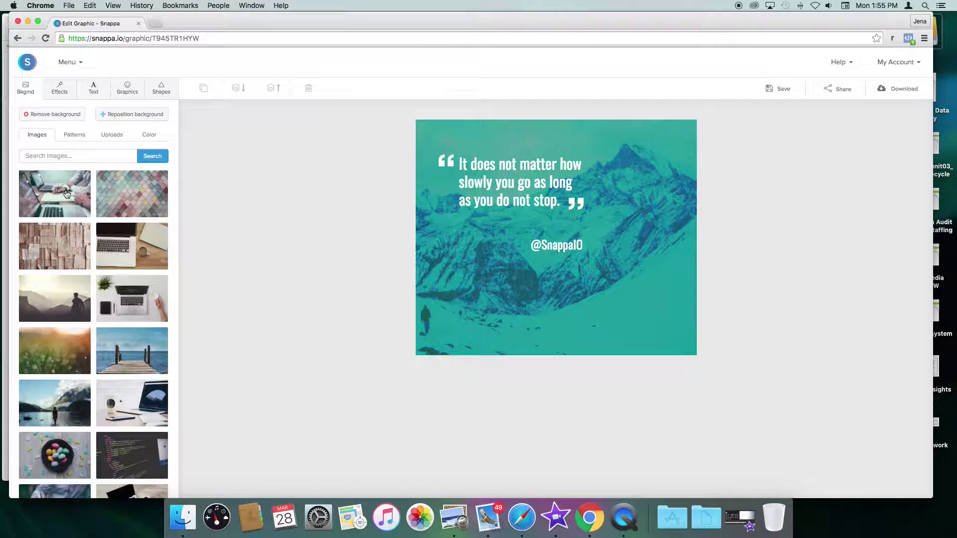
pyautogui.scroll(-3, 77, 215)
pyautogui.scroll(-4, 77, 216)
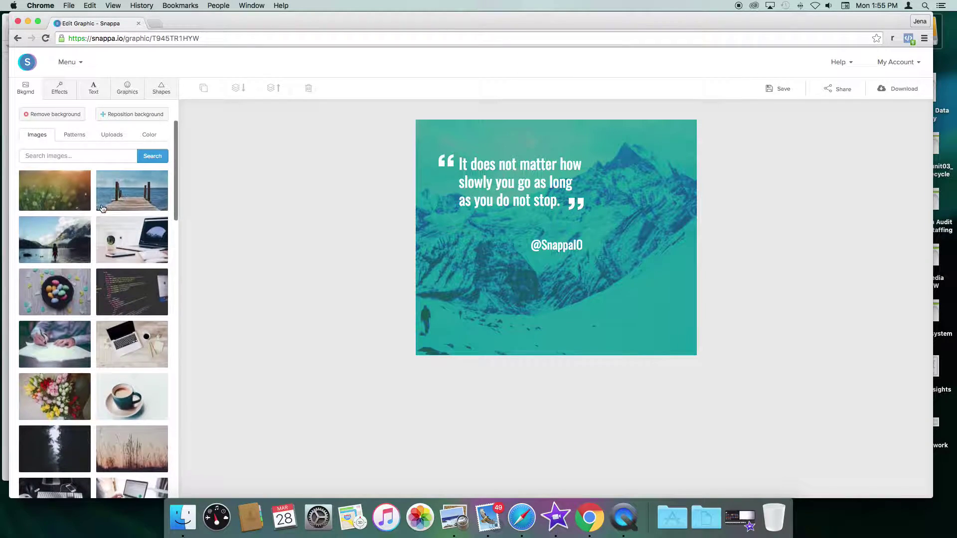
pyautogui.scroll(5, 115, 250)
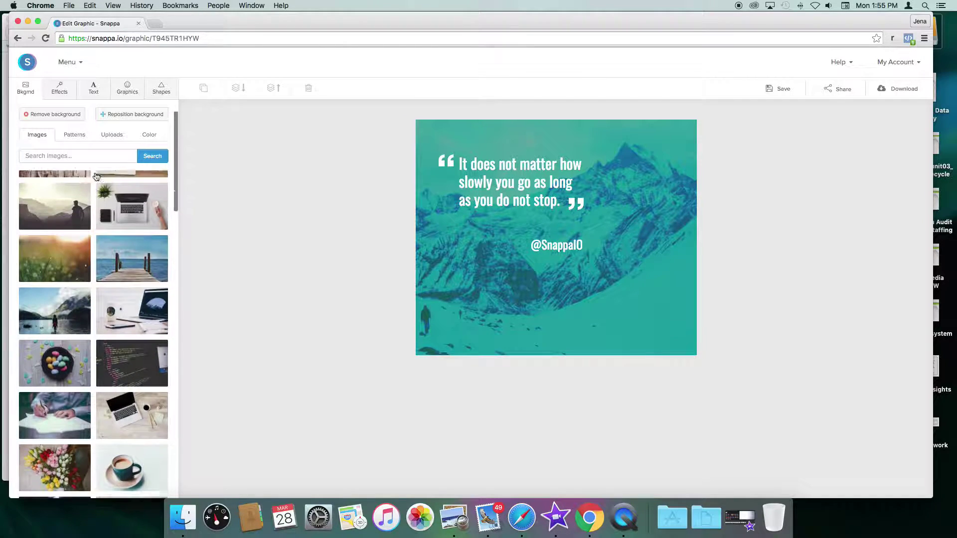
# Step: Search images for 'coffee' and set the coffee cup with cookies photo as background
pyautogui.click(71, 155)
pyautogui.write('coffe')
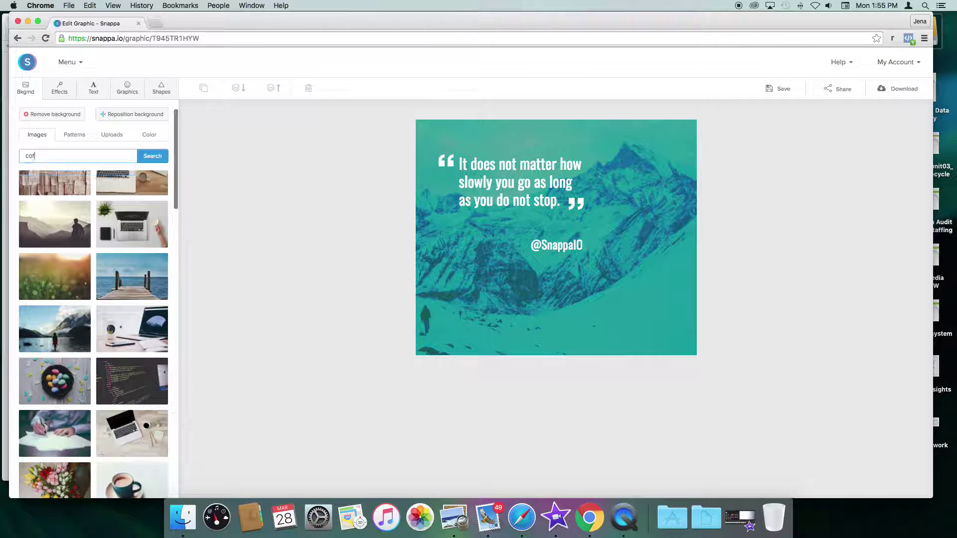
pyautogui.click(140, 157)
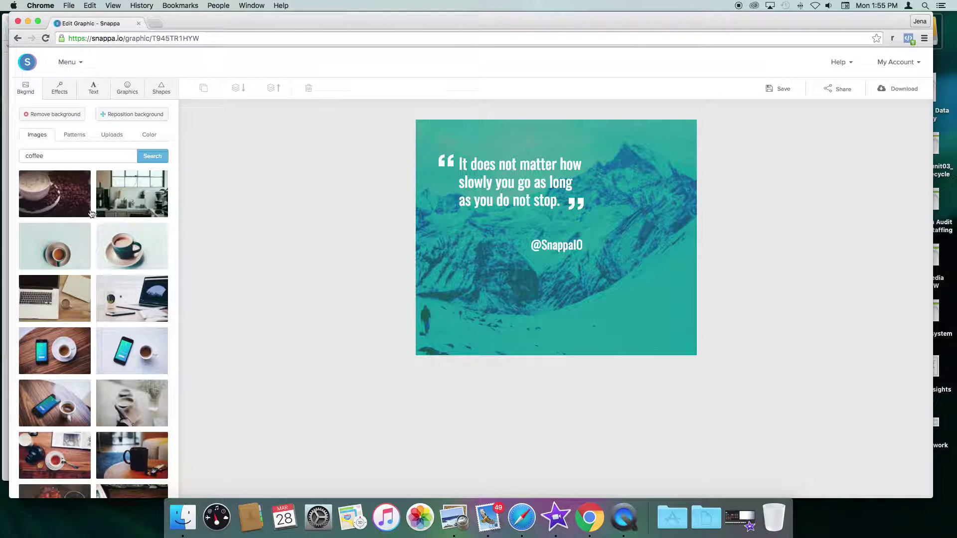
pyautogui.scroll(-6, 91, 213)
pyautogui.scroll(-3, 100, 314)
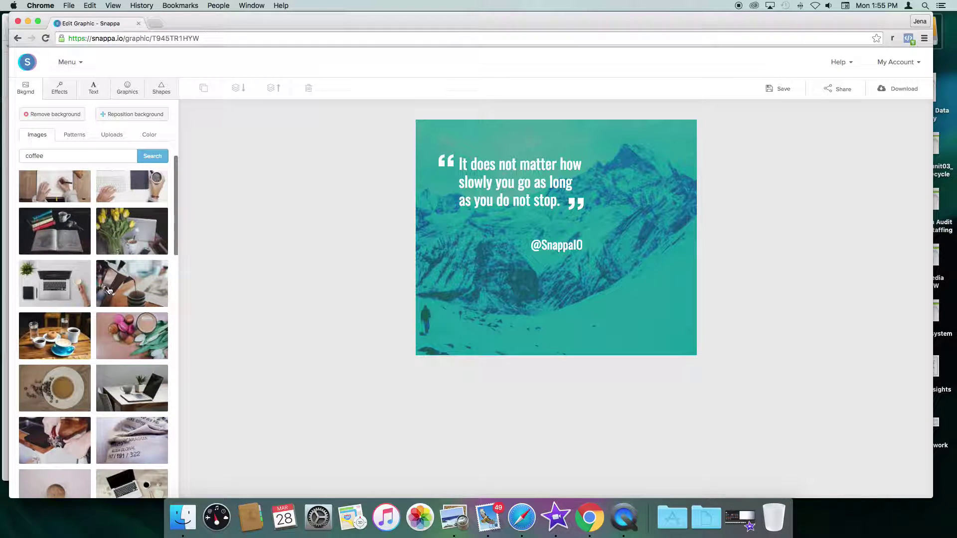
pyautogui.scroll(-5, 108, 289)
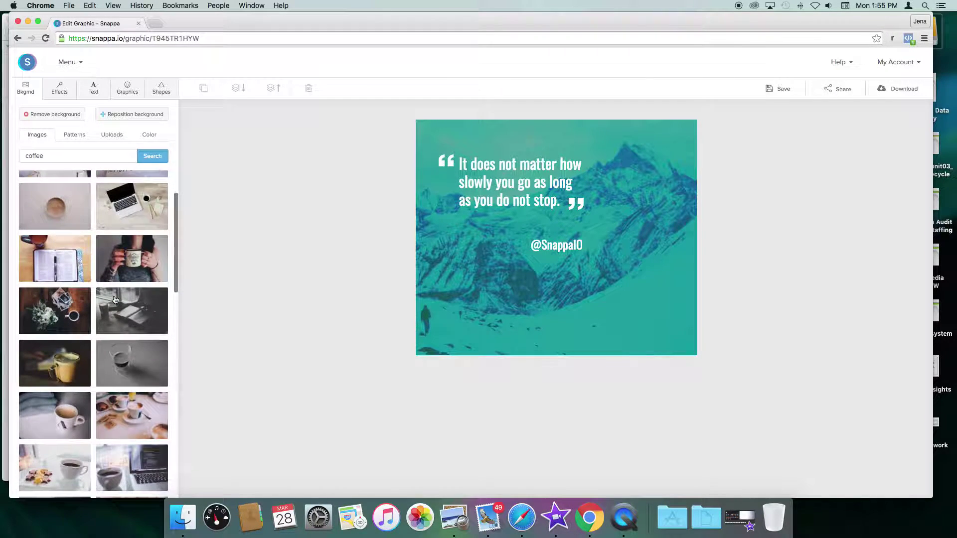
pyautogui.scroll(-2, 128, 283)
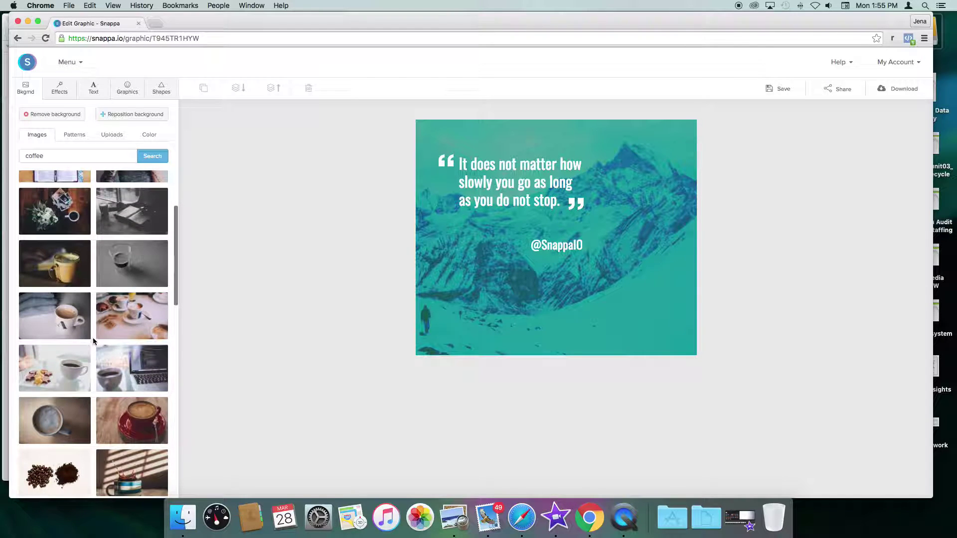
pyautogui.click(50, 371)
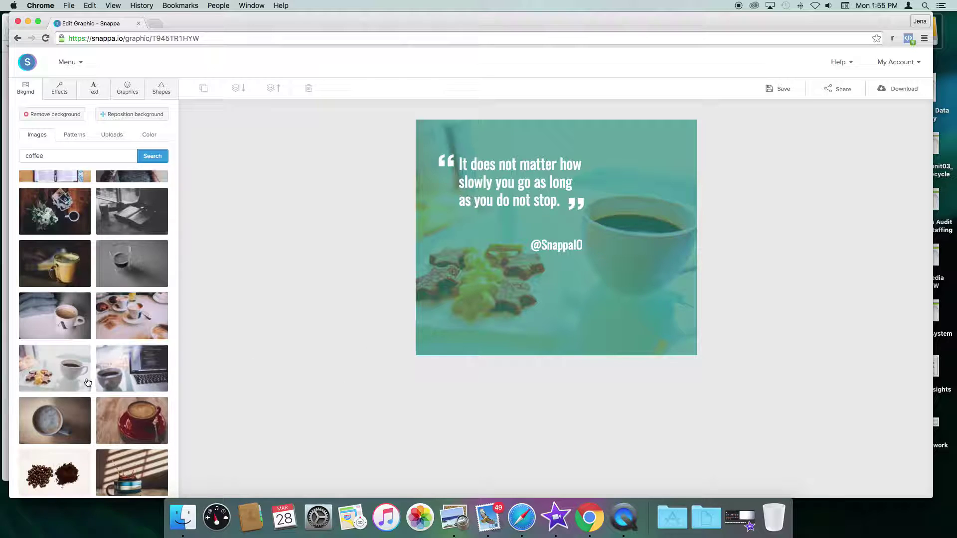
# Step: In Effects, set Color Overlay to 0 and return Saturation and Contrast to 0
pyautogui.click(55, 93)
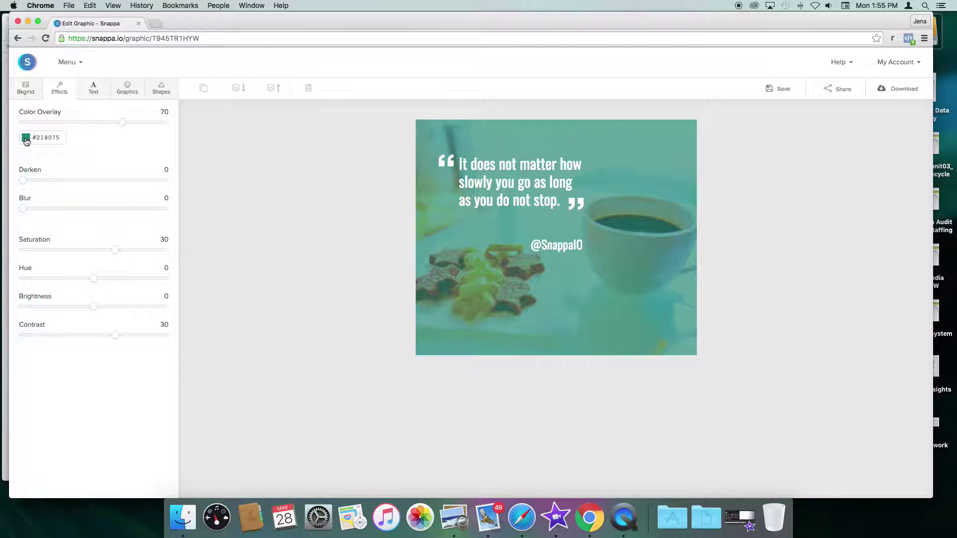
pyautogui.moveTo(123, 124); pyautogui.dragTo(0, 128)
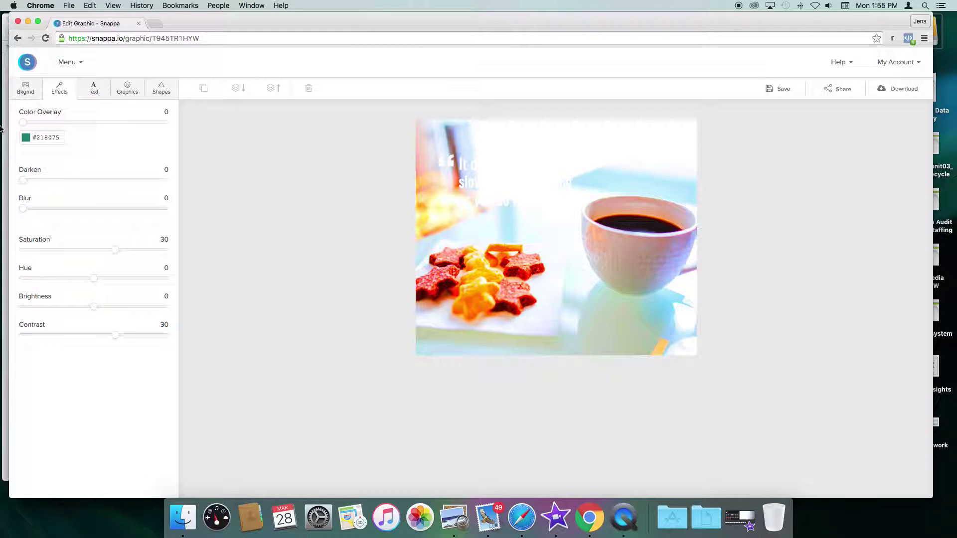
pyautogui.moveTo(115, 250); pyautogui.dragTo(30, 260)
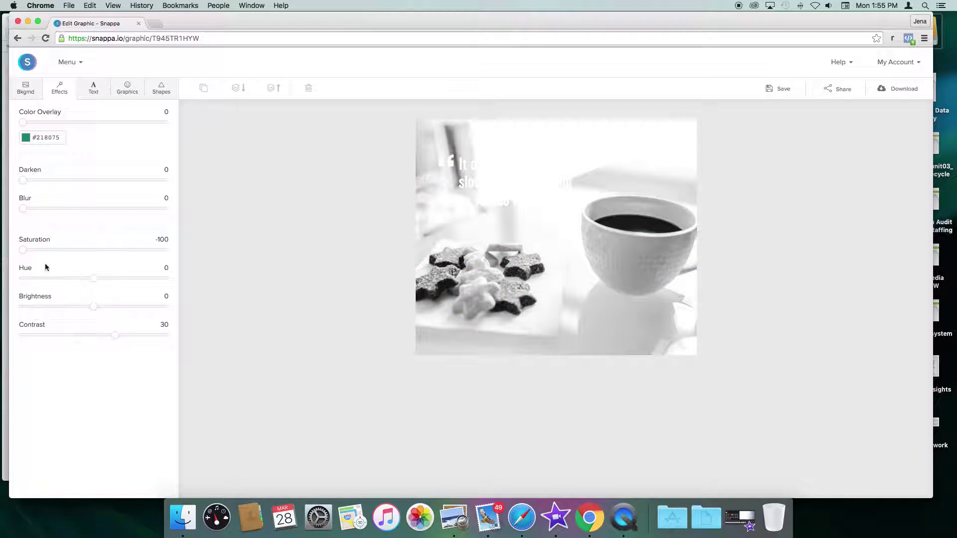
pyautogui.moveTo(115, 341); pyautogui.dragTo(93, 339)
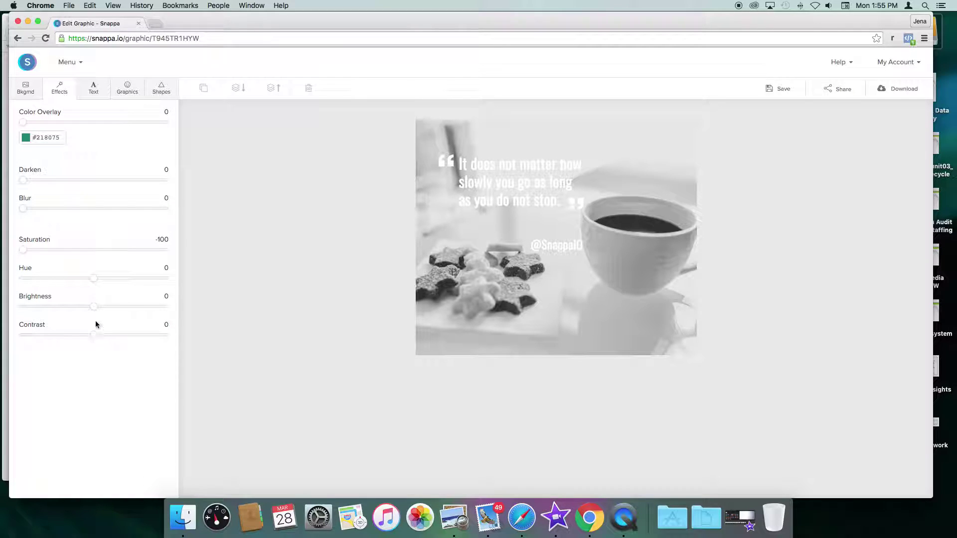
pyautogui.moveTo(22, 249); pyautogui.dragTo(97, 256)
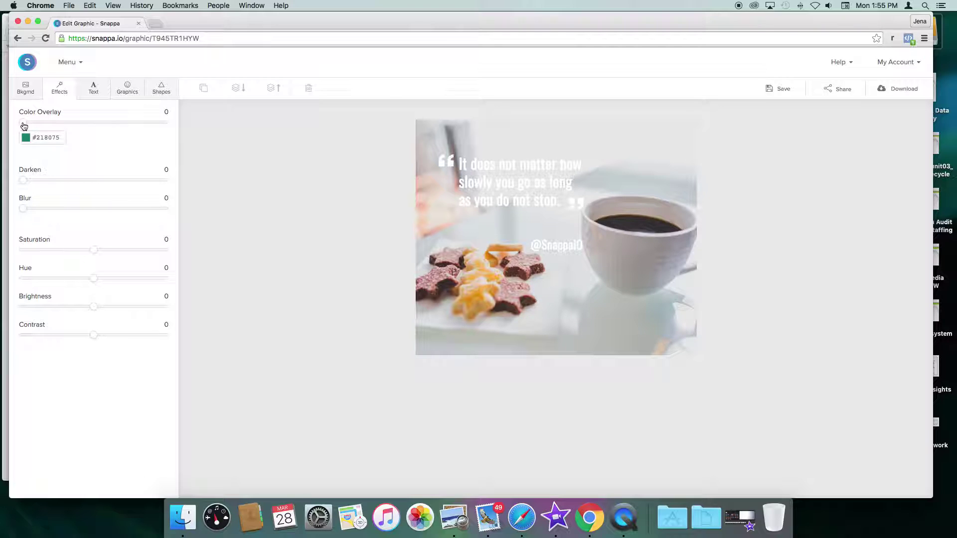
# Step: Set the Color Overlay colour to dark purple hex 3e0f44
pyautogui.click(50, 138)
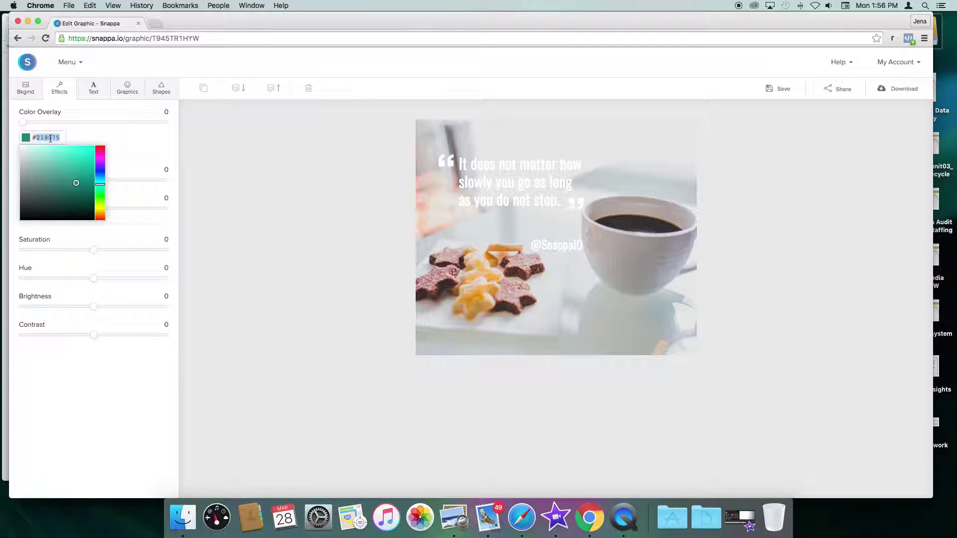
pyautogui.write('3e')
pyautogui.moveTo(97, 168)
pyautogui.mouseDown()
pyautogui.moveTo(99, 160)
pyautogui.moveTo(69, 156)
pyautogui.moveTo(71, 166)
pyautogui.mouseUp()
pyautogui.tripleClick(49, 136)
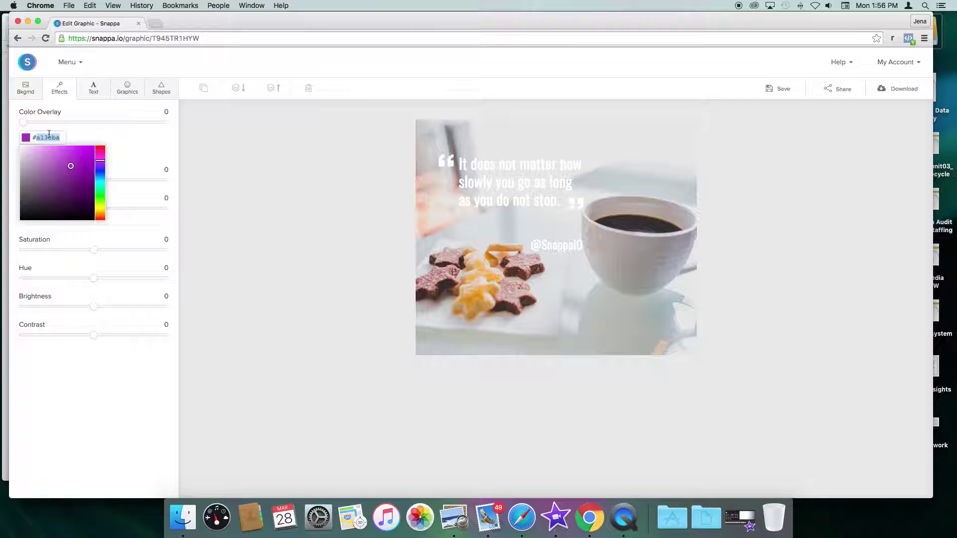
pyautogui.write('3e0')
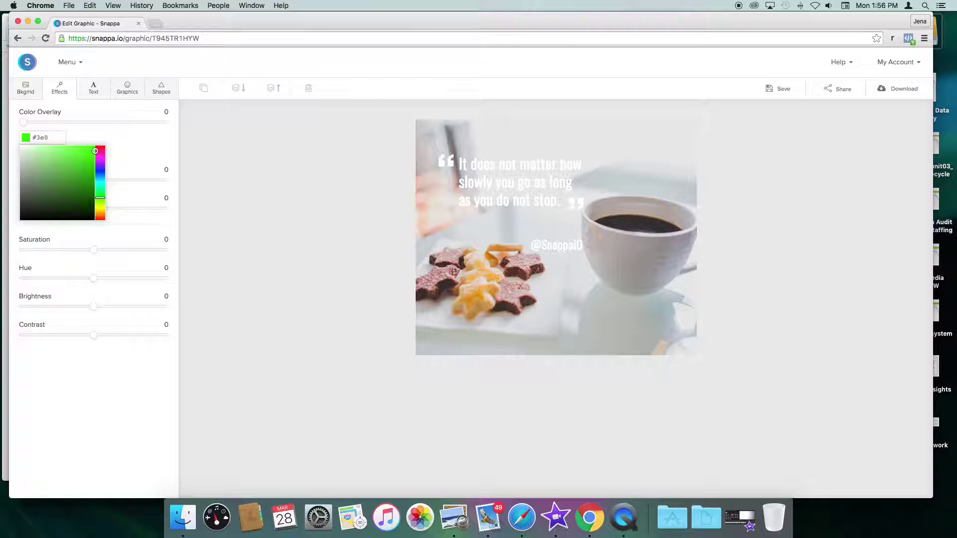
pyautogui.write('f44')
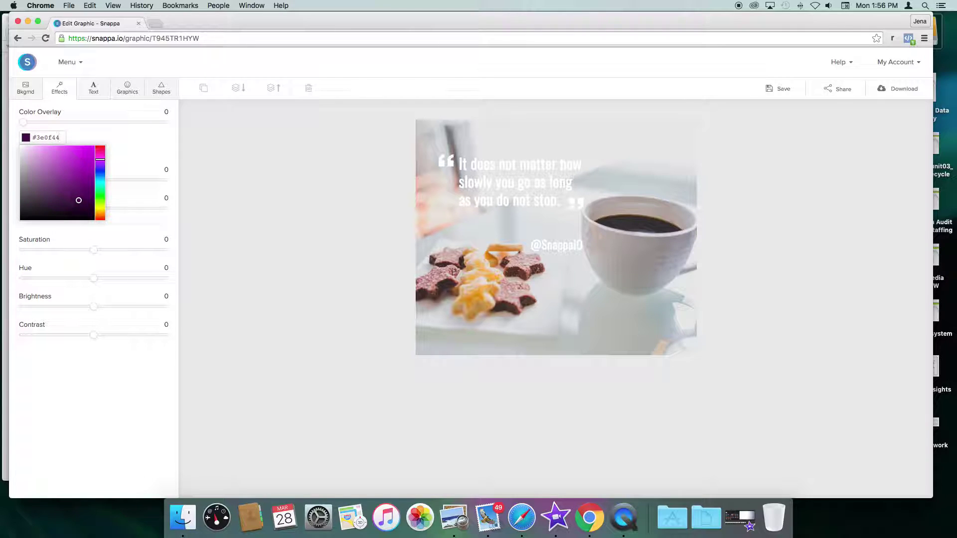
pyautogui.click(107, 136)
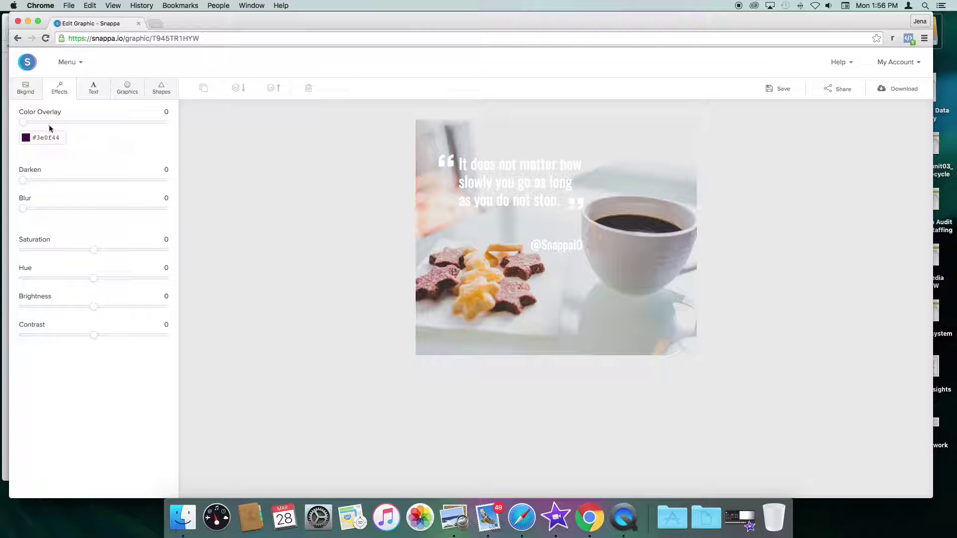
# Step: Set Color Overlay 52, Saturation -64, Brightness 24 and Contrast -26 on the coffee photo
pyautogui.moveTo(22, 126); pyautogui.dragTo(89, 117)
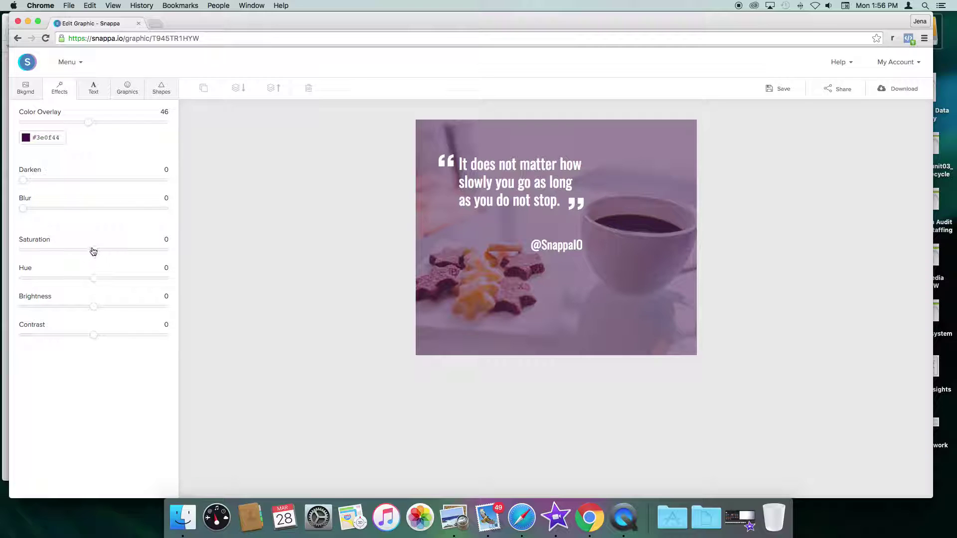
pyautogui.moveTo(92, 252); pyautogui.dragTo(50, 257)
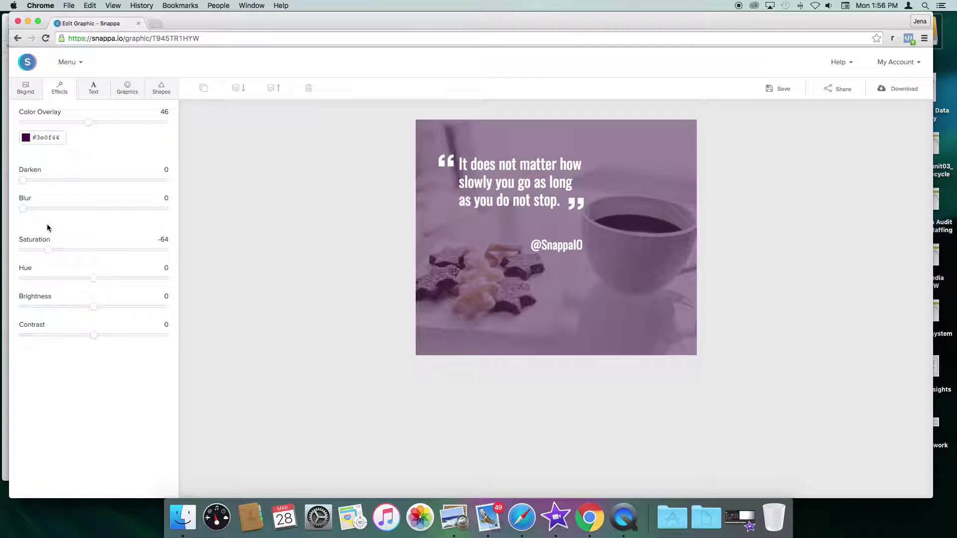
pyautogui.moveTo(23, 212); pyautogui.dragTo(3, 194)
pyautogui.moveTo(94, 279); pyautogui.dragTo(112, 308)
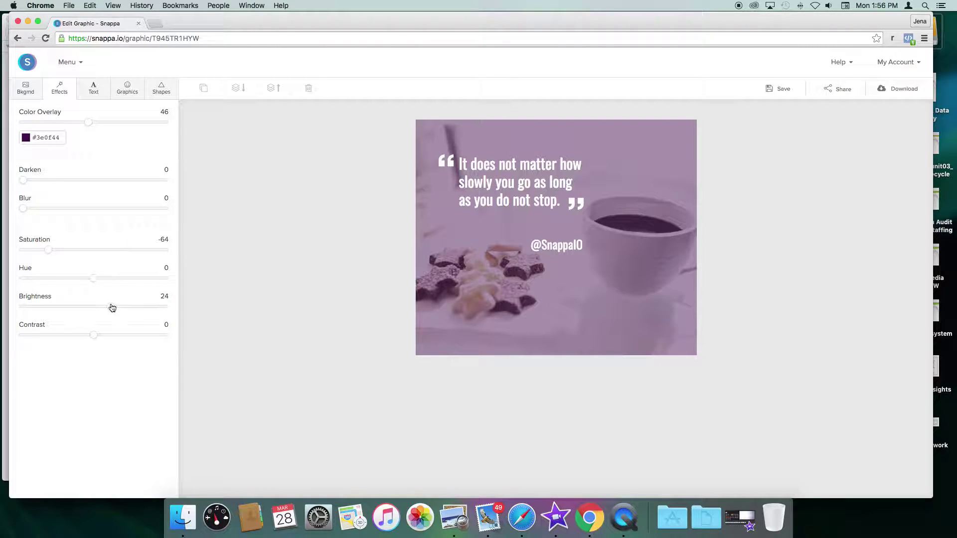
pyautogui.moveTo(86, 342)
pyautogui.mouseDown()
pyautogui.moveTo(109, 338)
pyautogui.moveTo(75, 342)
pyautogui.mouseUp()
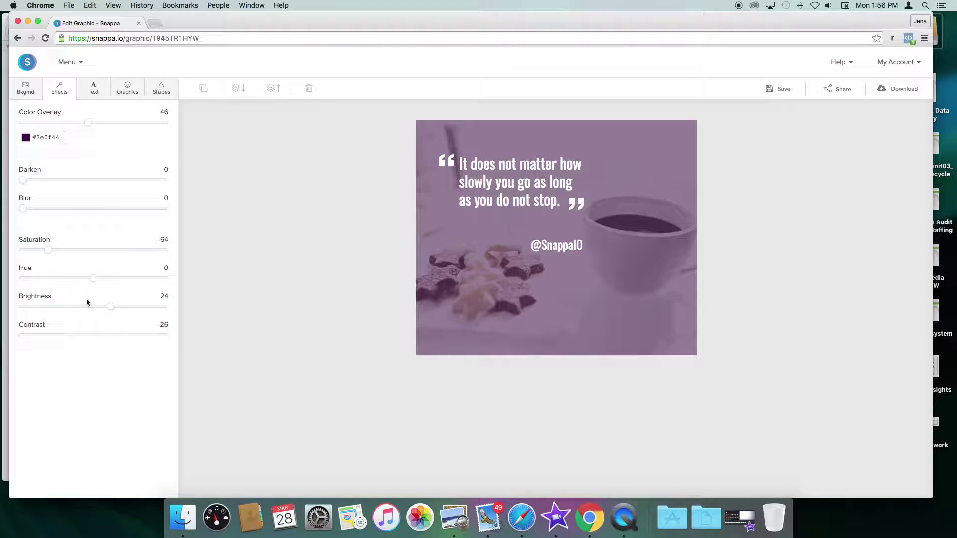
pyautogui.moveTo(90, 126); pyautogui.dragTo(97, 125)
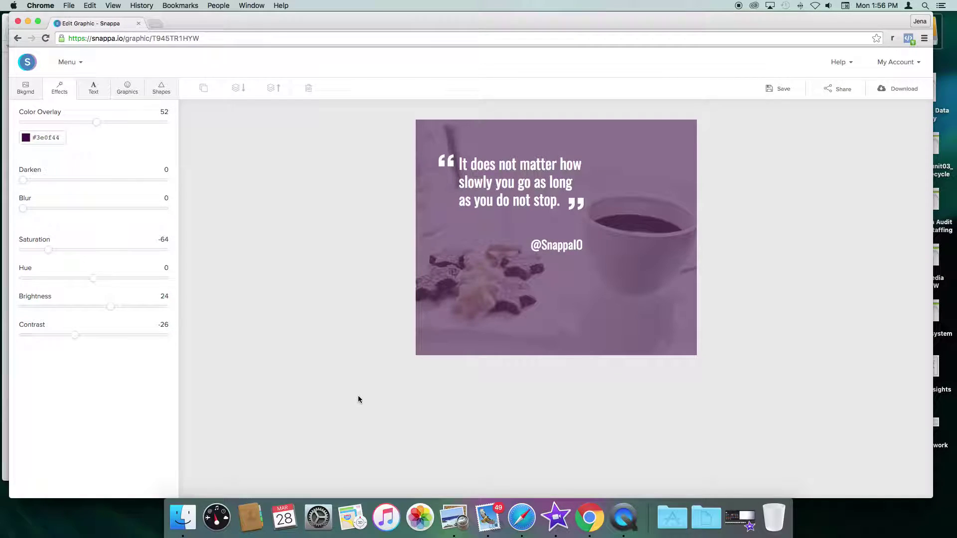
# Step: In a new Chrome tab, search Google for 'business quotes'
pyautogui.click(155, 24)
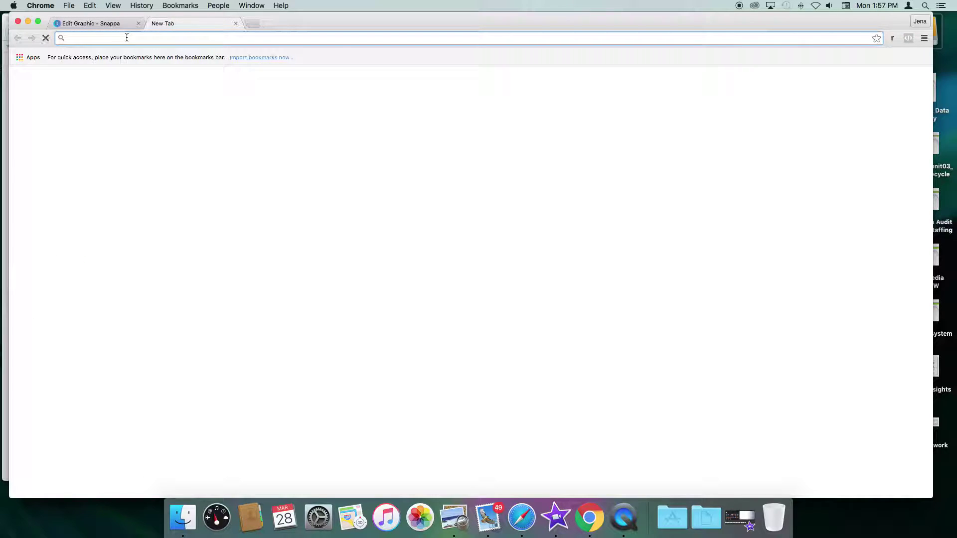
pyautogui.write('go')
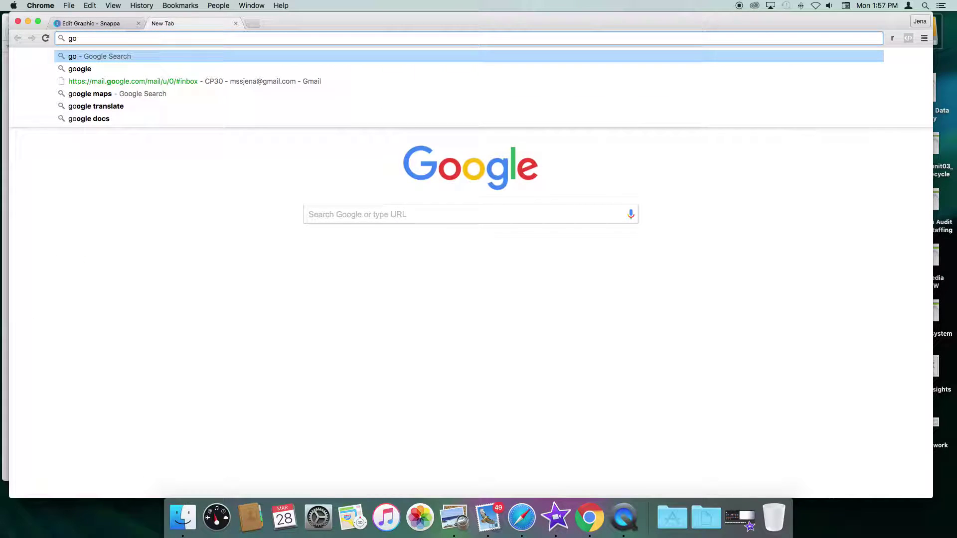
pyautogui.press('Down')
pyautogui.press('Return')
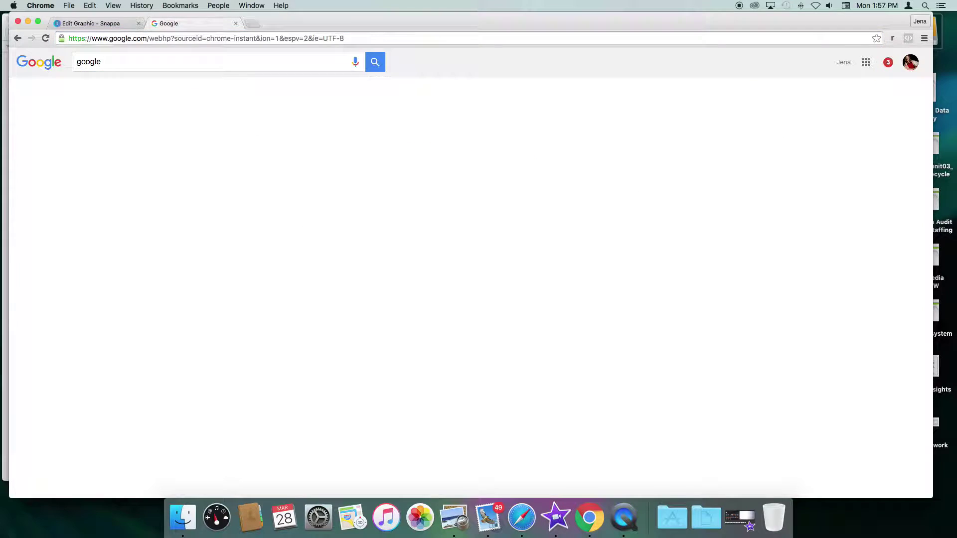
pyautogui.click(92, 138)
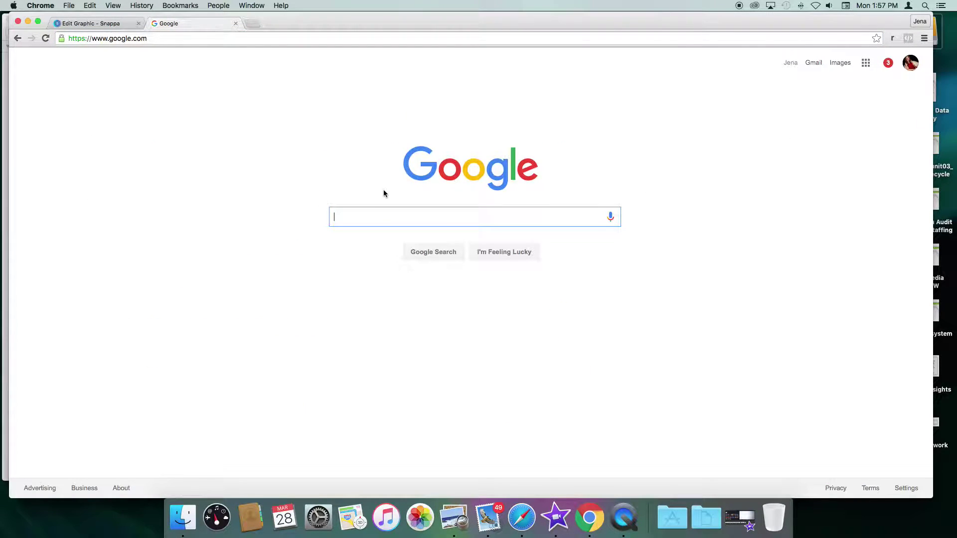
pyautogui.write('busines')
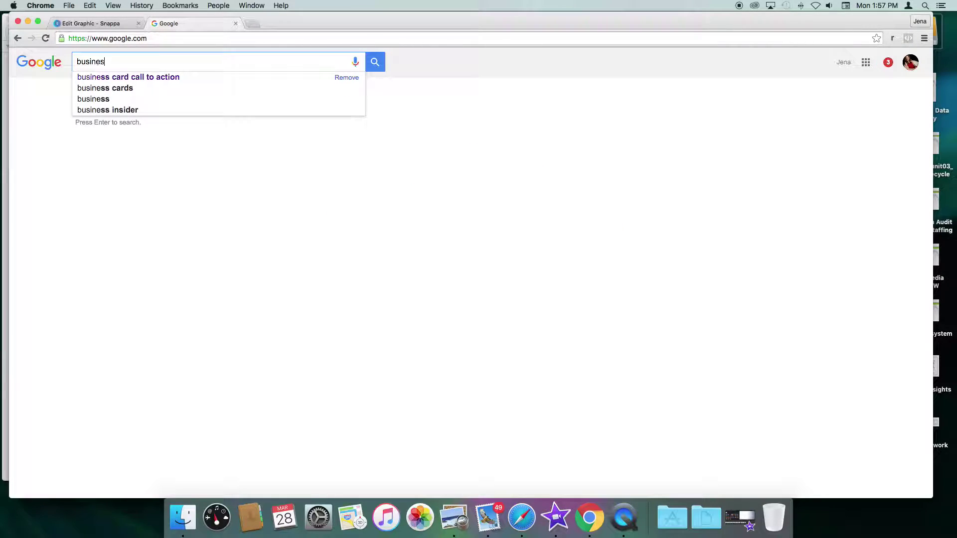
pyautogui.write('s quotes')
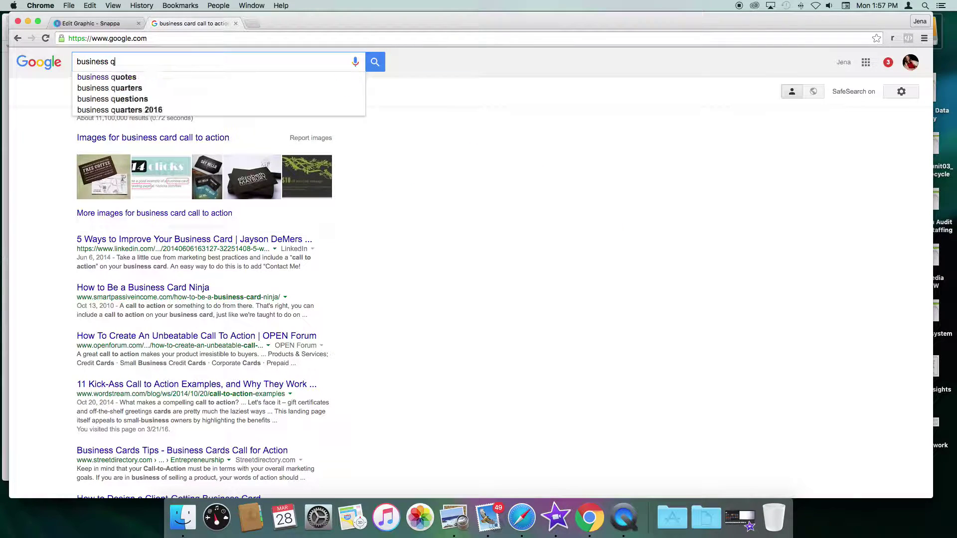
pyautogui.press('Return')
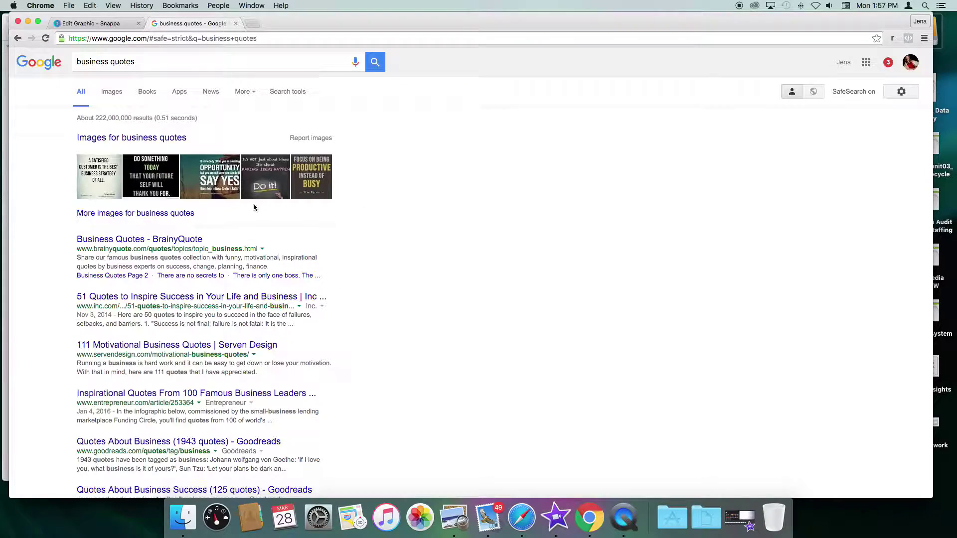
# Step: Open the BrainyQuote result and select the 'There is only one boss…' quote text
pyautogui.click(91, 240)
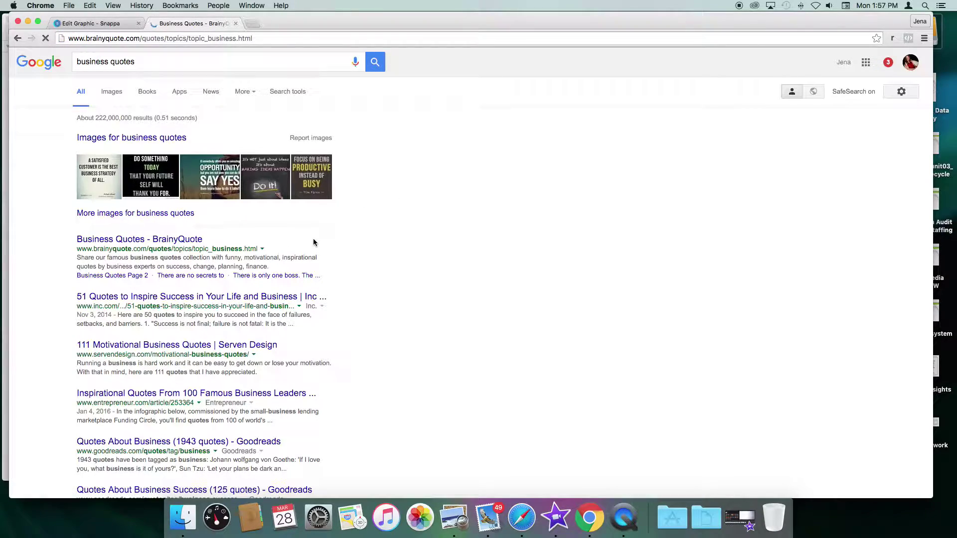
pyautogui.scroll(-2, 288, 211)
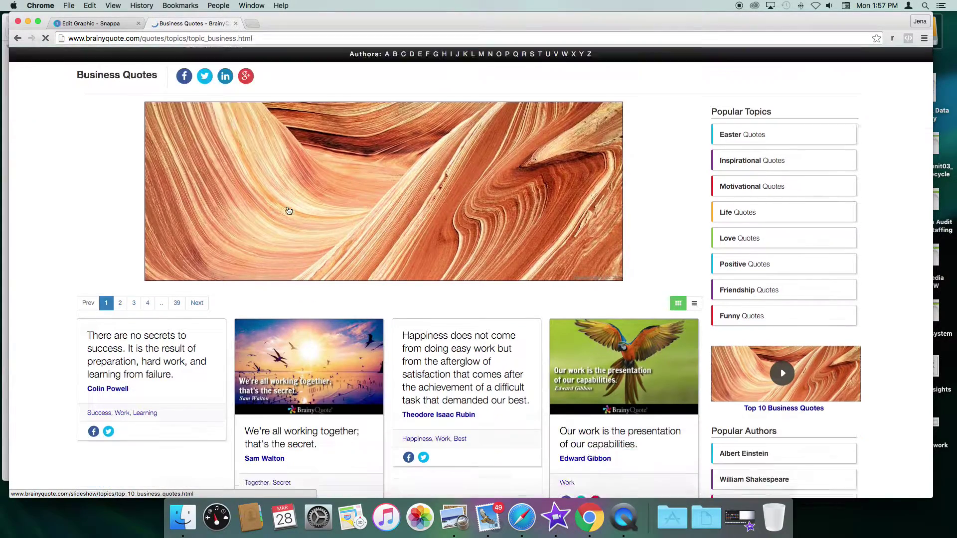
pyautogui.scroll(-5, 289, 210)
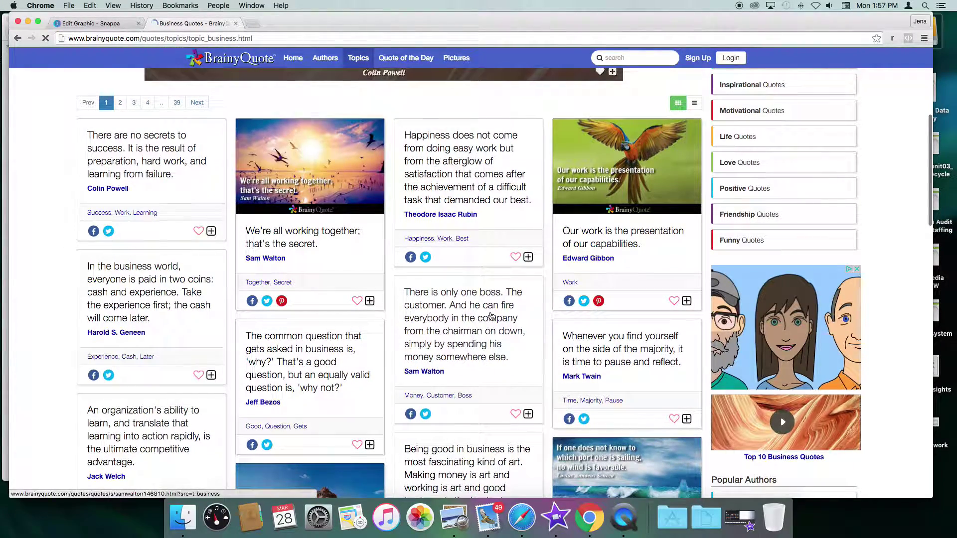
pyautogui.click(489, 337)
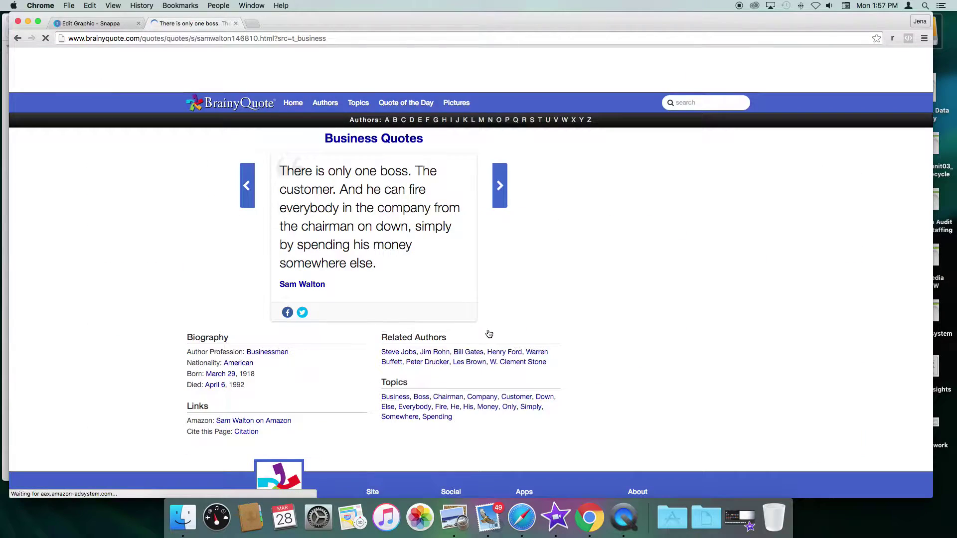
pyautogui.moveTo(280, 169); pyautogui.dragTo(391, 262)
pyautogui.press('super+c')
pyautogui.click(397, 263)
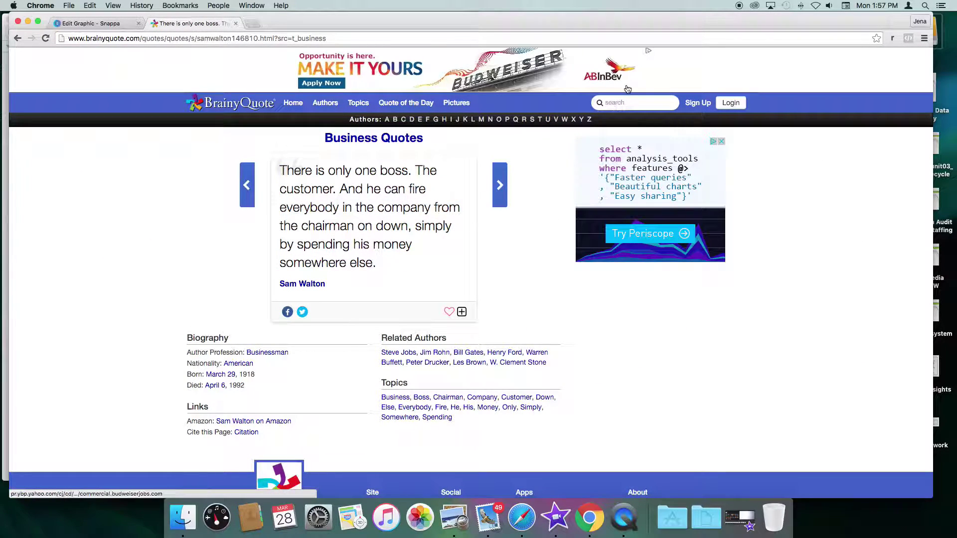
# Step: Paste the 'There is only one boss…' quote over the sample text and delete its 'Read more at' link
pyautogui.click(120, 23)
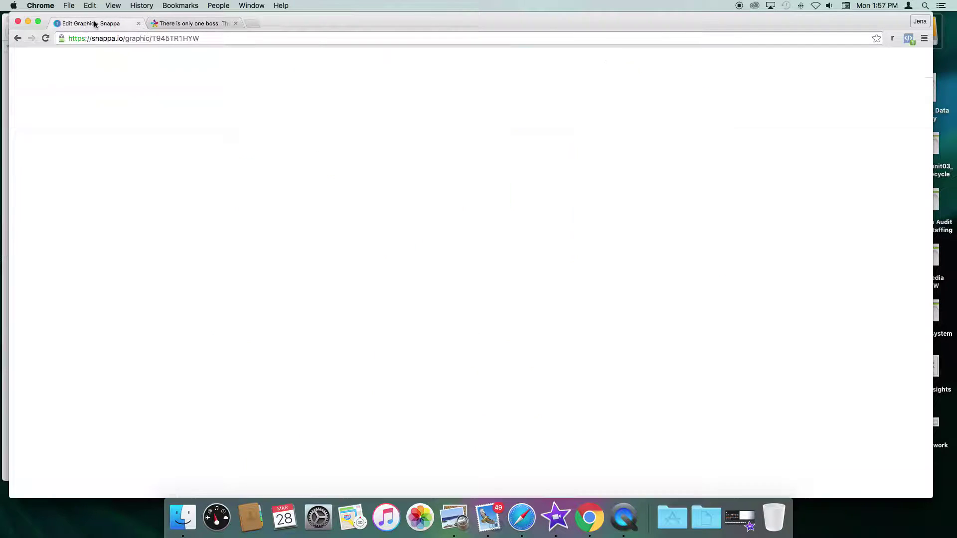
pyautogui.click(469, 197)
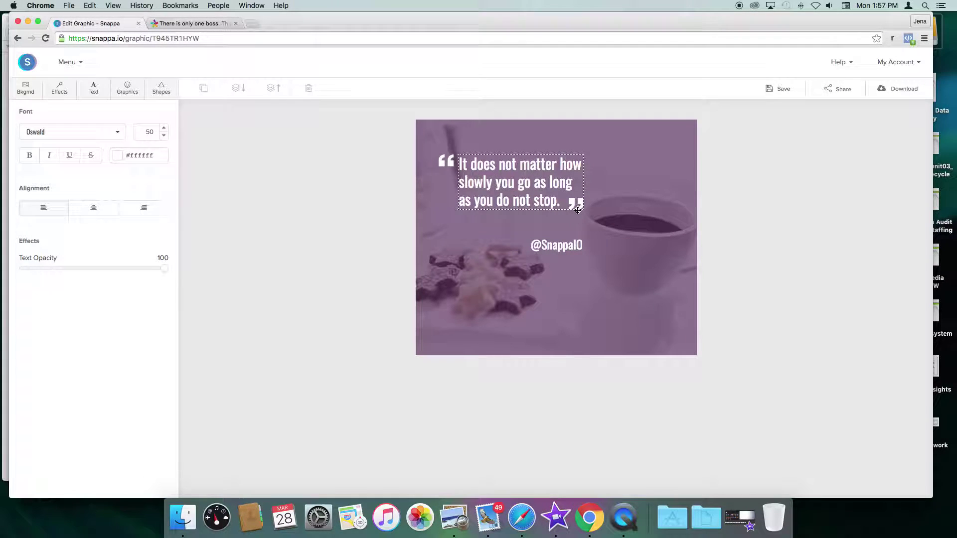
pyautogui.moveTo(563, 202); pyautogui.dragTo(459, 146)
pyautogui.press('super+v')
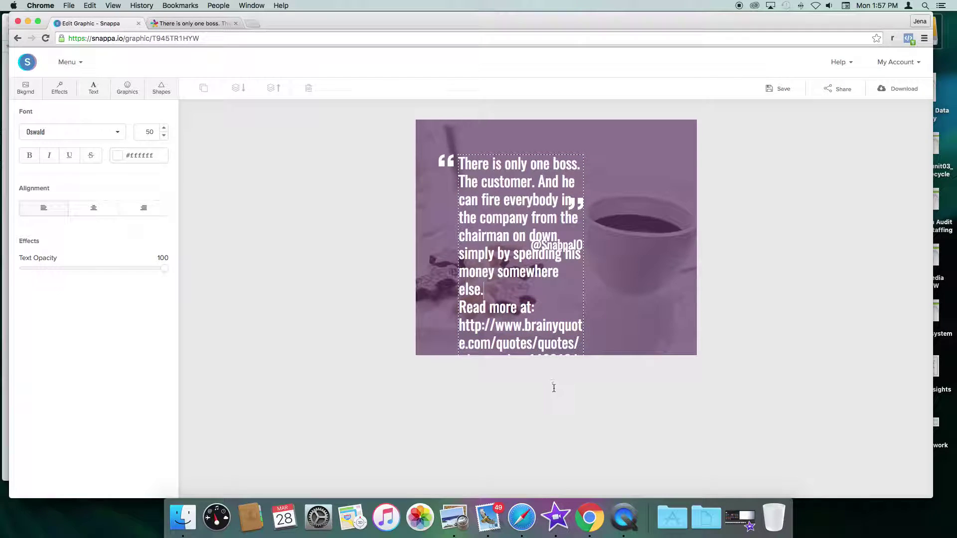
pyautogui.moveTo(484, 290); pyautogui.dragTo(577, 344)
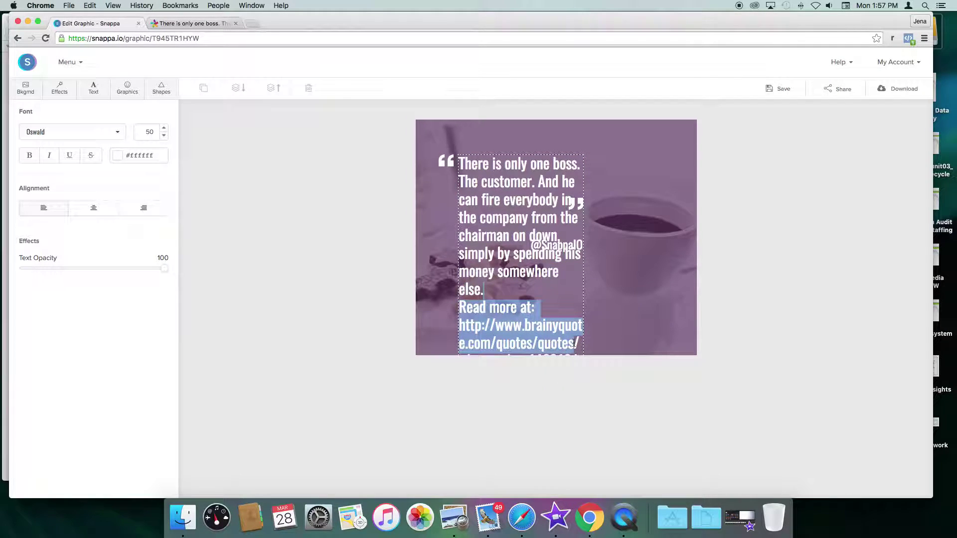
pyautogui.press('BackSpace')
pyautogui.moveTo(484, 291); pyautogui.dragTo(547, 329)
pyautogui.press('BackSpace')
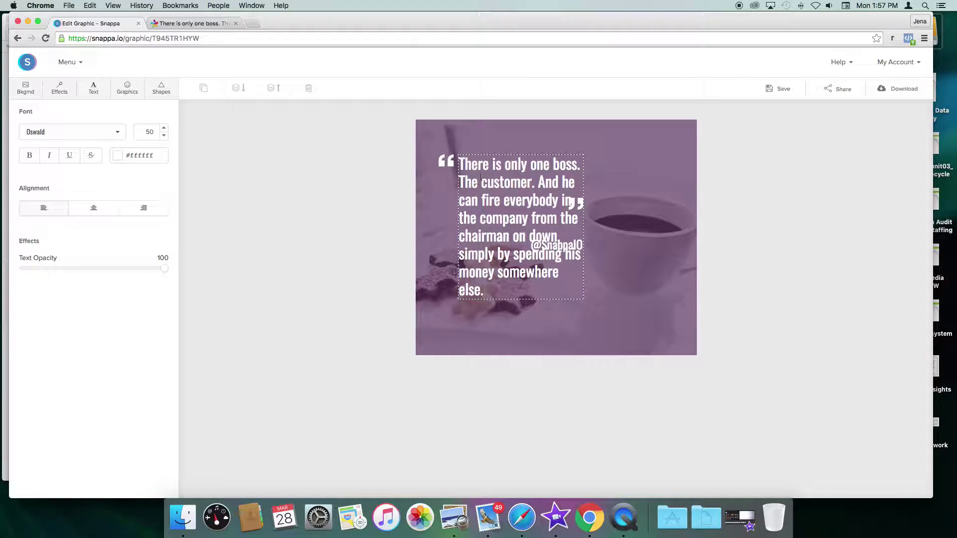
pyautogui.click(611, 208)
pyautogui.moveTo(578, 246); pyautogui.dragTo(585, 320)
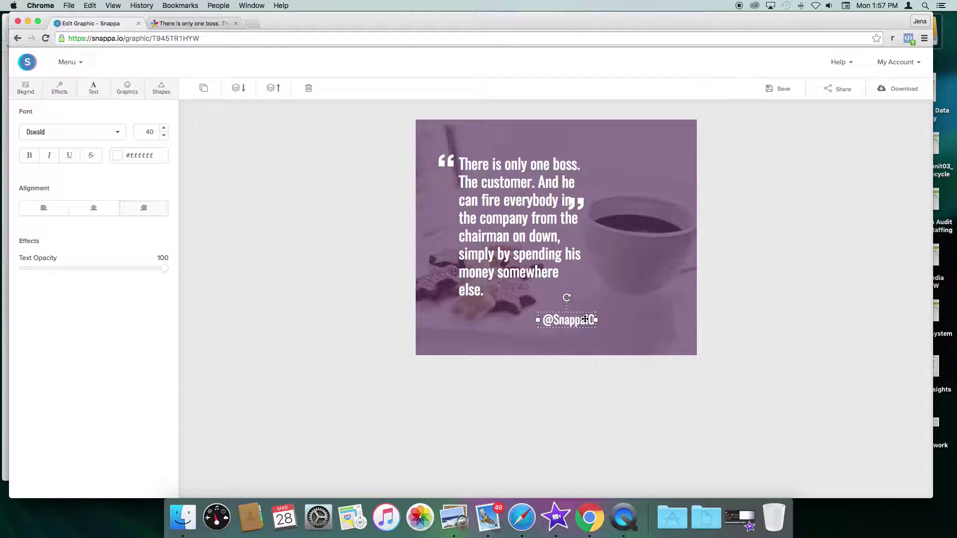
pyautogui.click(582, 203)
pyautogui.moveTo(582, 204); pyautogui.dragTo(580, 292)
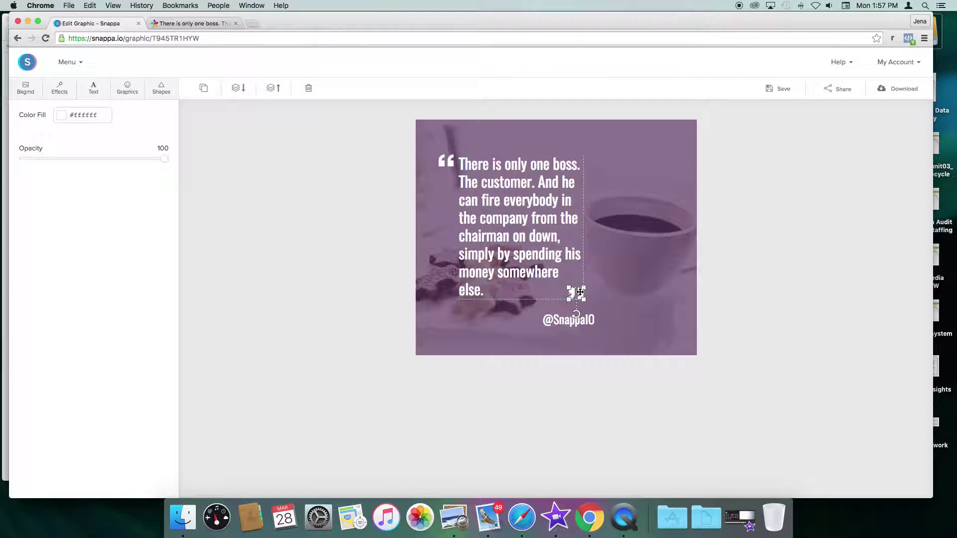
pyautogui.click(606, 242)
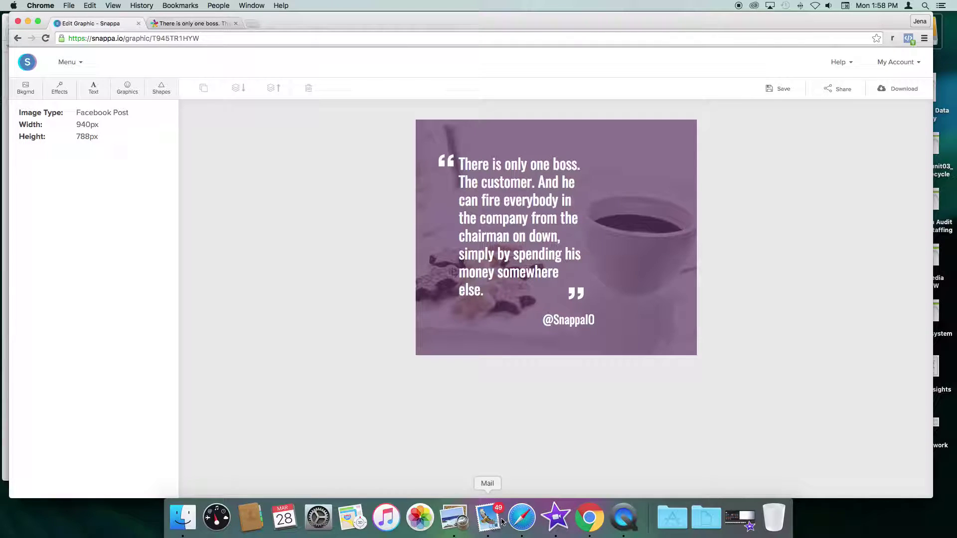
# Step: Select the quote author's name on the BrainyQuote page
pyautogui.click(202, 24)
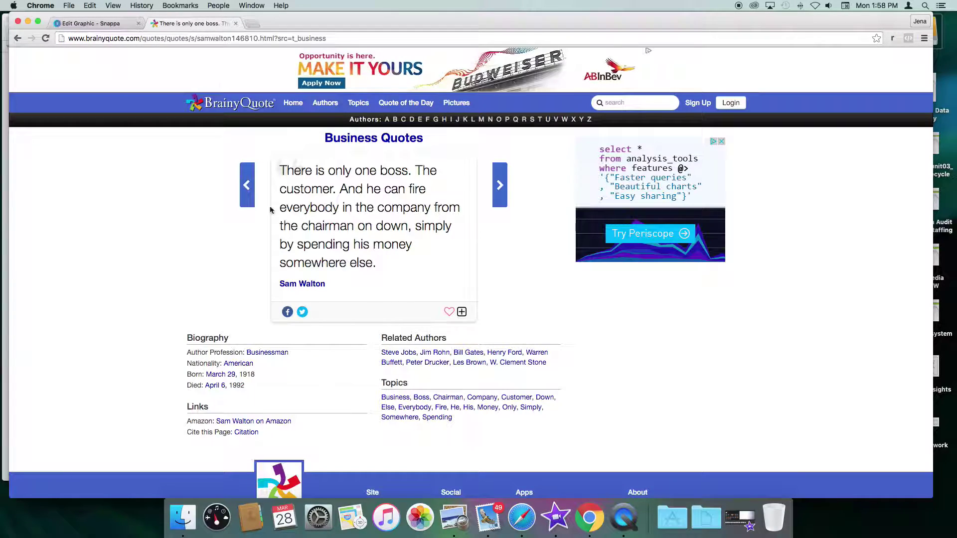
pyautogui.moveTo(329, 284); pyautogui.dragTo(276, 285)
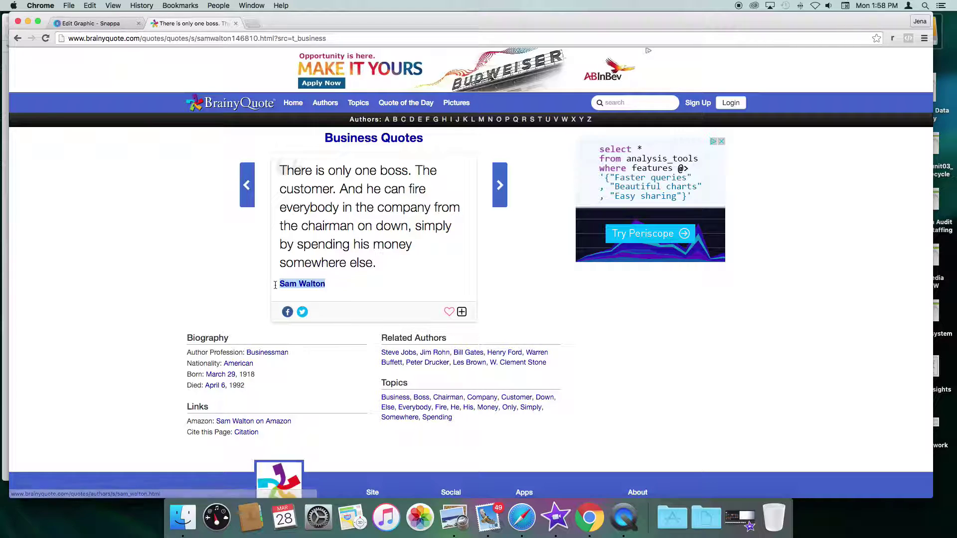
pyautogui.click(87, 23)
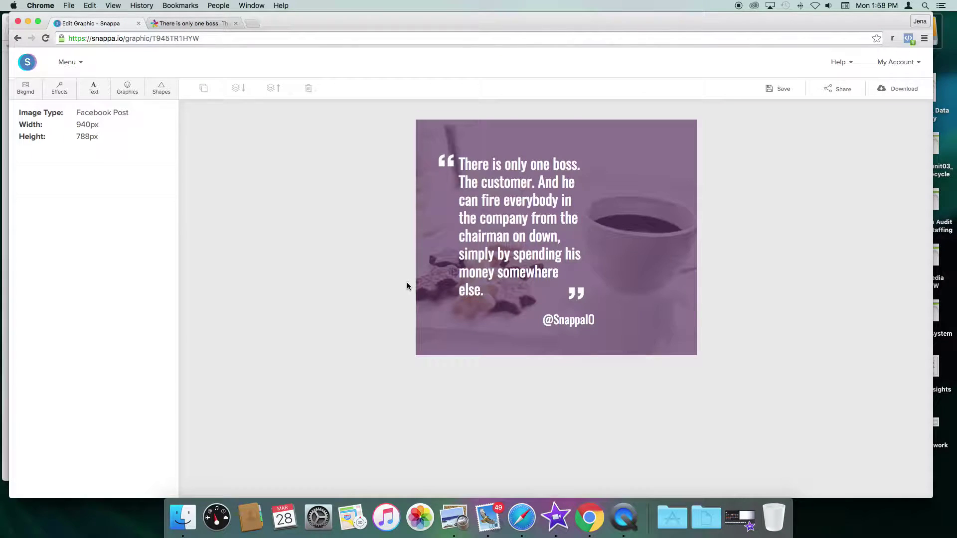
pyautogui.click(563, 325)
pyautogui.click(566, 324)
pyautogui.write('Sa')
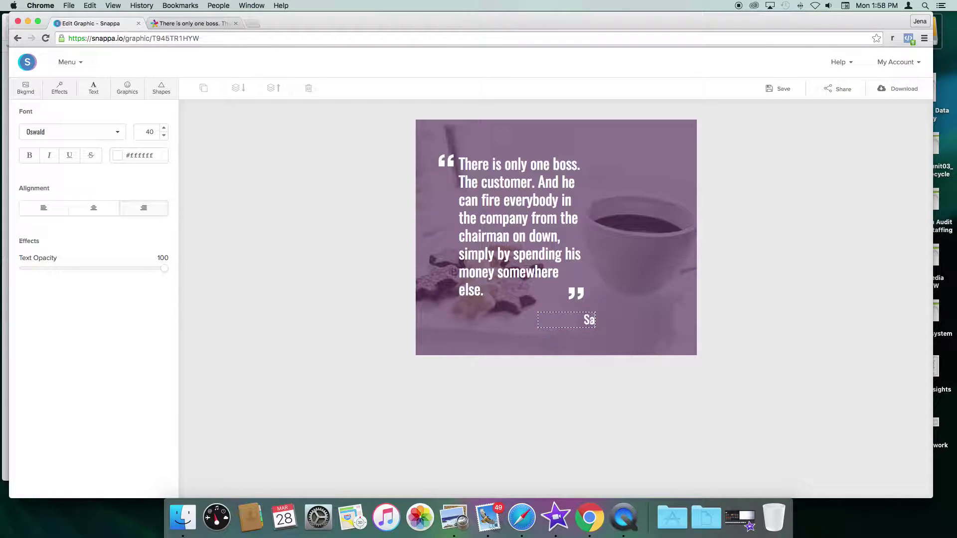
pyautogui.write('m Walton')
pyautogui.click(608, 265)
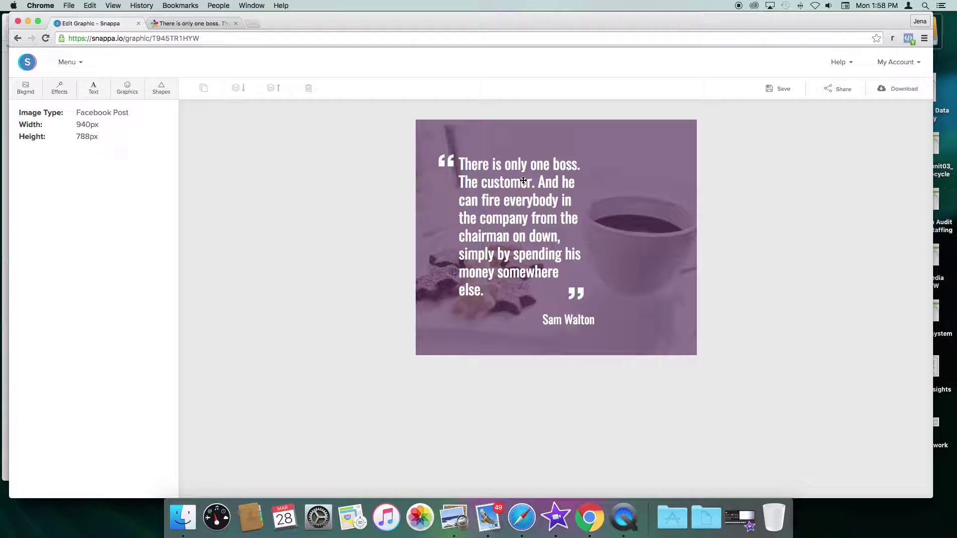
# Step: Nudge the opening quote mark right and down, then deselect everything
pyautogui.click(446, 160)
pyautogui.moveTo(430, 143); pyautogui.dragTo(446, 160)
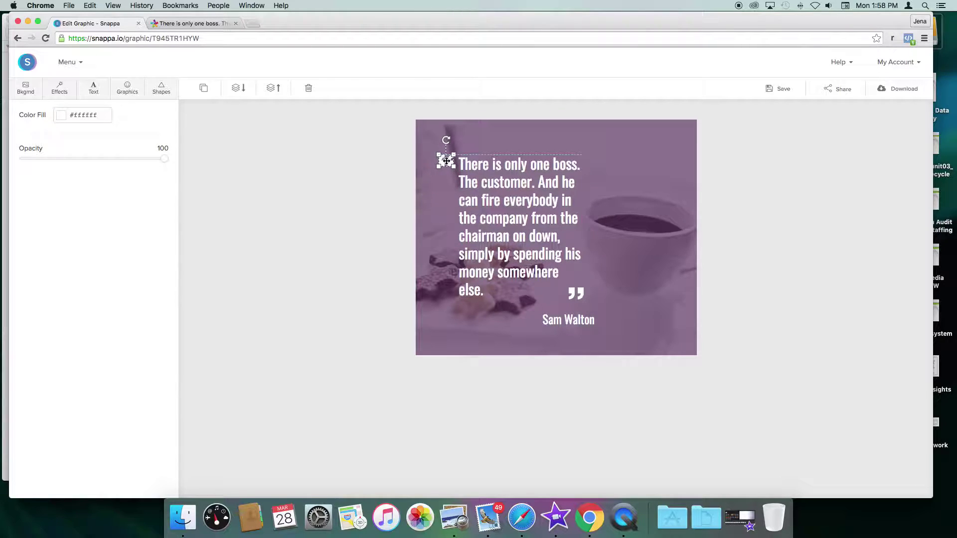
pyautogui.click(584, 296)
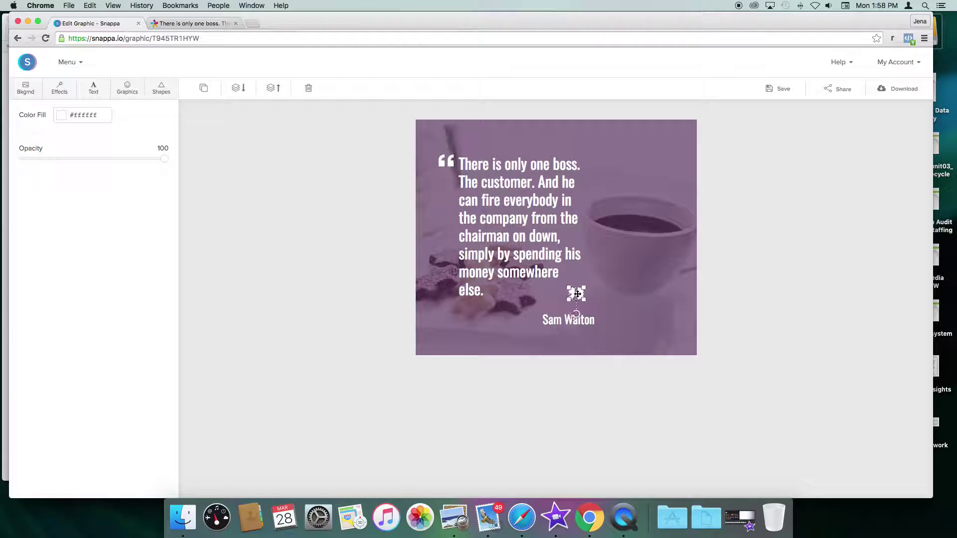
pyautogui.click(592, 296)
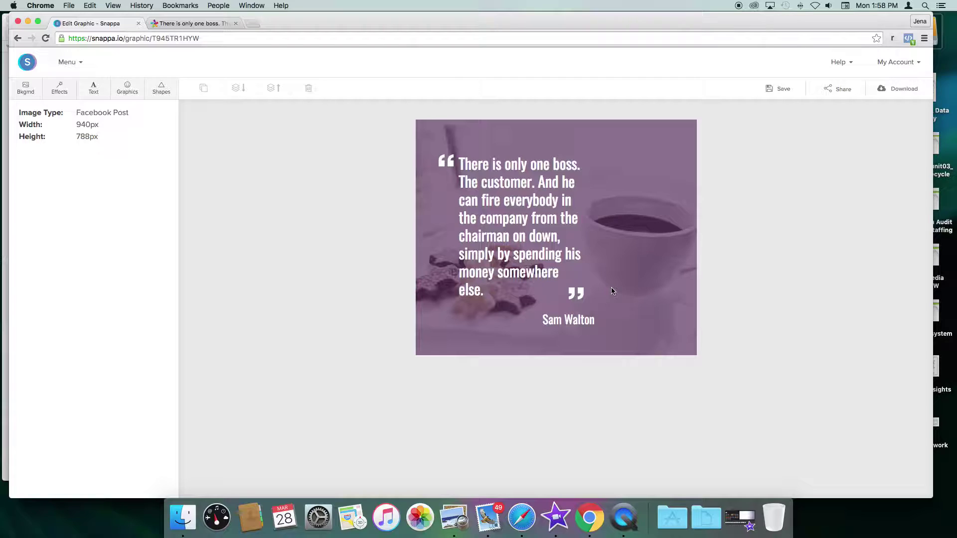
# Step: Move the opening quote mark and quote text up-left and widen the quote box
pyautogui.click(466, 170)
pyautogui.moveTo(447, 164); pyautogui.dragTo(438, 151)
pyautogui.moveTo(482, 187); pyautogui.dragTo(472, 175)
pyautogui.moveTo(574, 215); pyautogui.dragTo(620, 214)
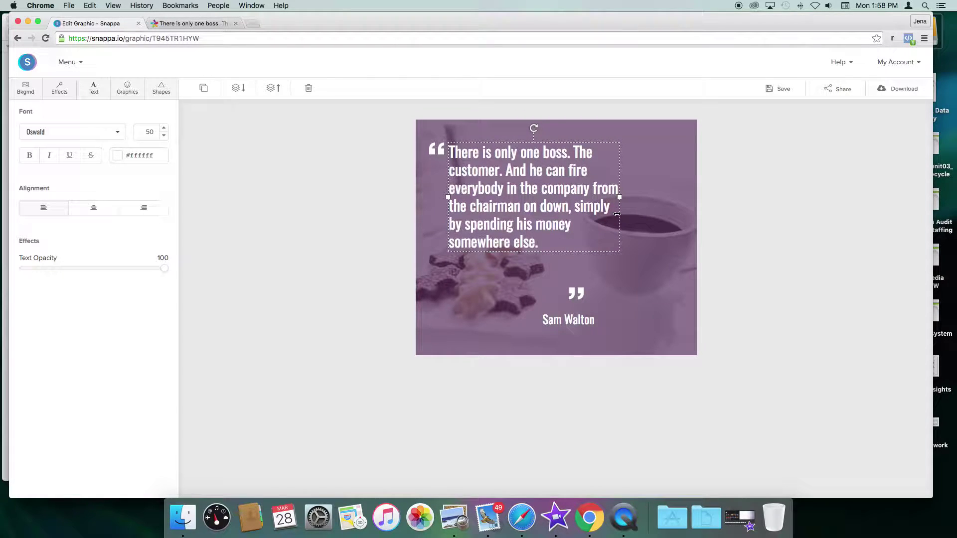
# Step: Pull the closing quote mark and author name up beside the quote text
pyautogui.moveTo(584, 287); pyautogui.dragTo(620, 239)
pyautogui.click(574, 322)
pyautogui.moveTo(574, 322); pyautogui.dragTo(544, 277)
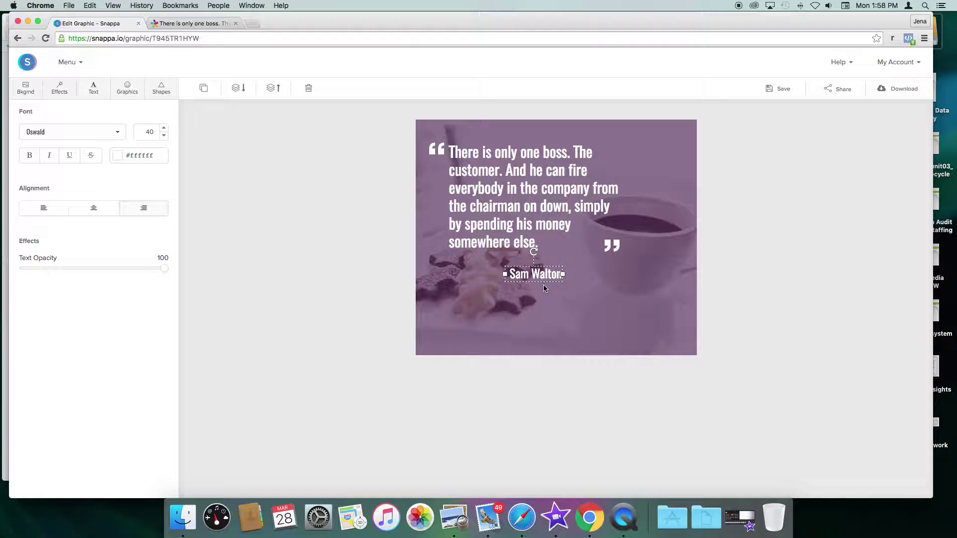
pyautogui.click(127, 87)
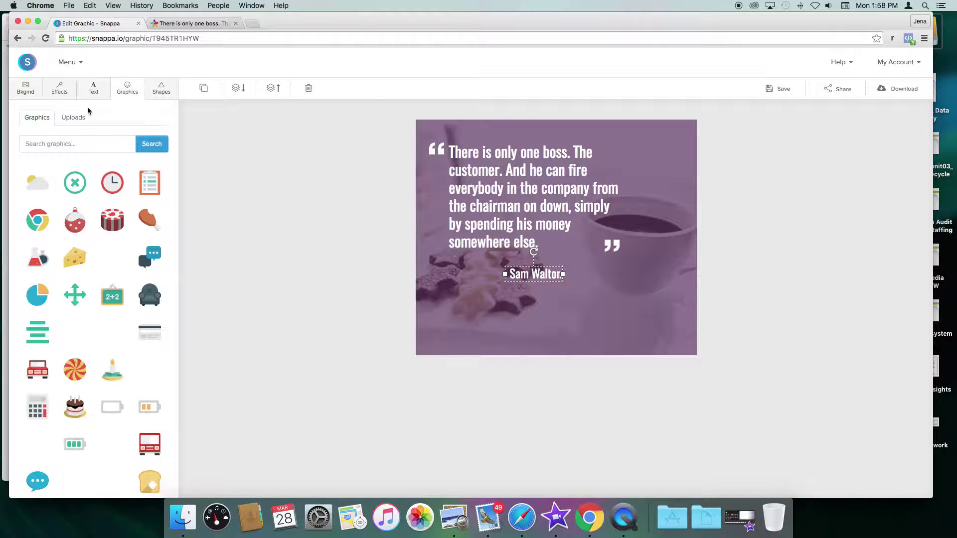
# Step: Add the uploaded Brand Dot Blog logo and shrink it to a small badge below the quote
pyautogui.click(72, 118)
pyautogui.scroll(-10, 119, 242)
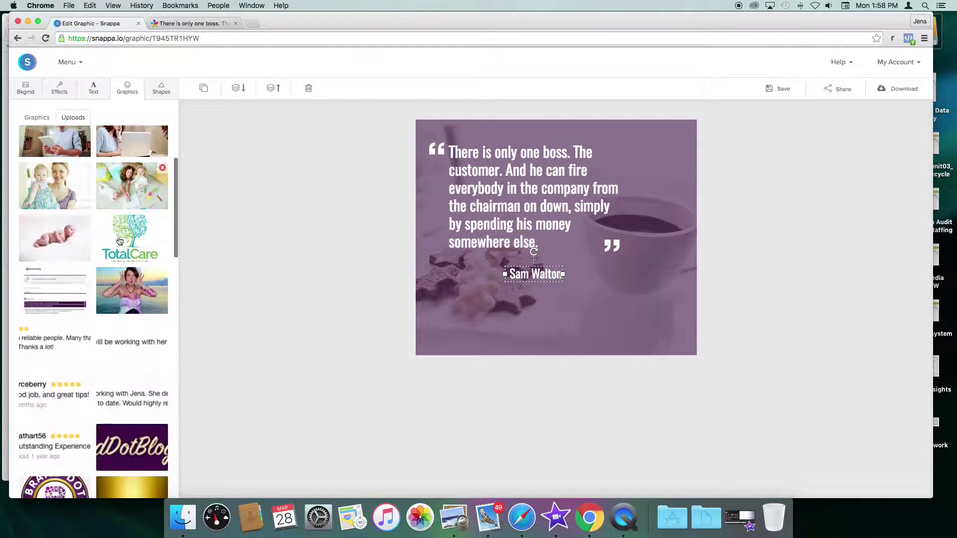
pyautogui.scroll(-10, 119, 241)
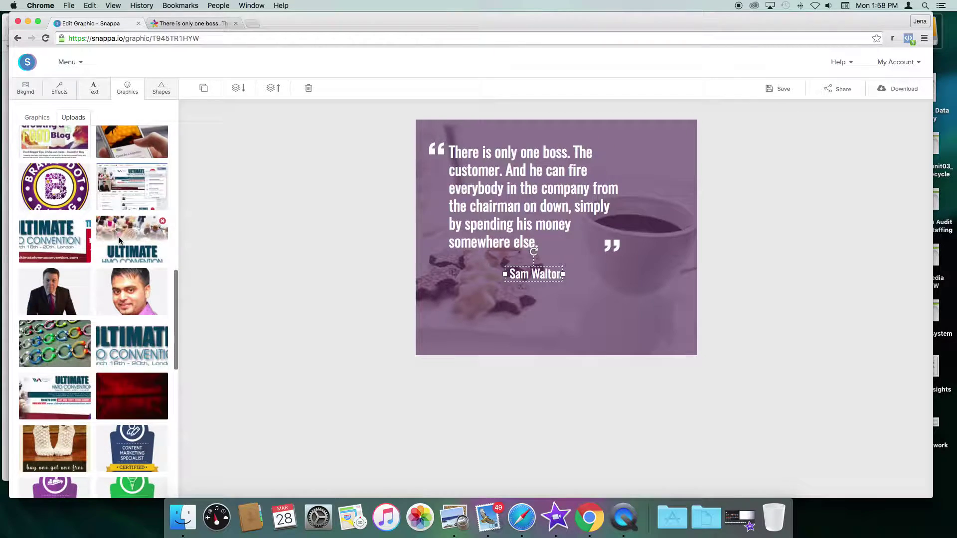
pyautogui.scroll(15, 32, 196)
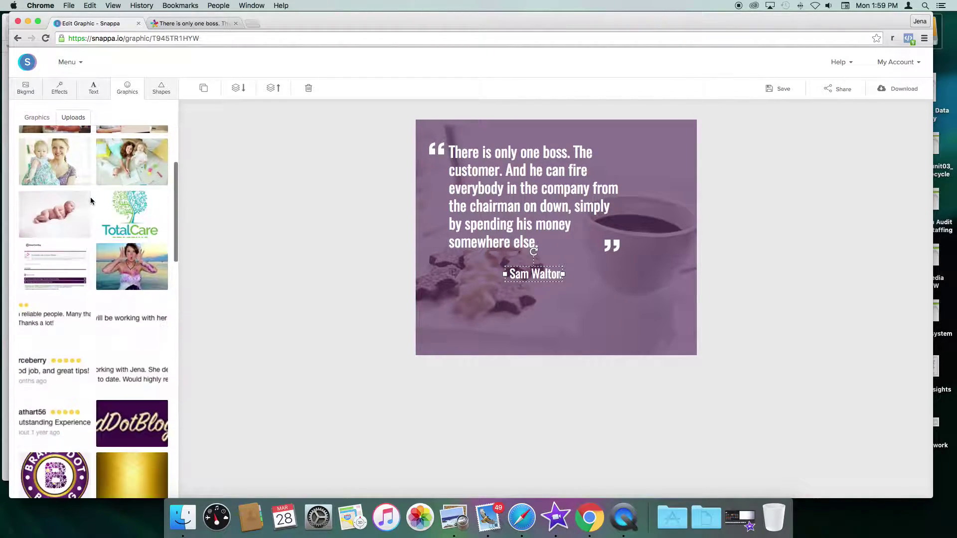
pyautogui.scroll(-3, 91, 197)
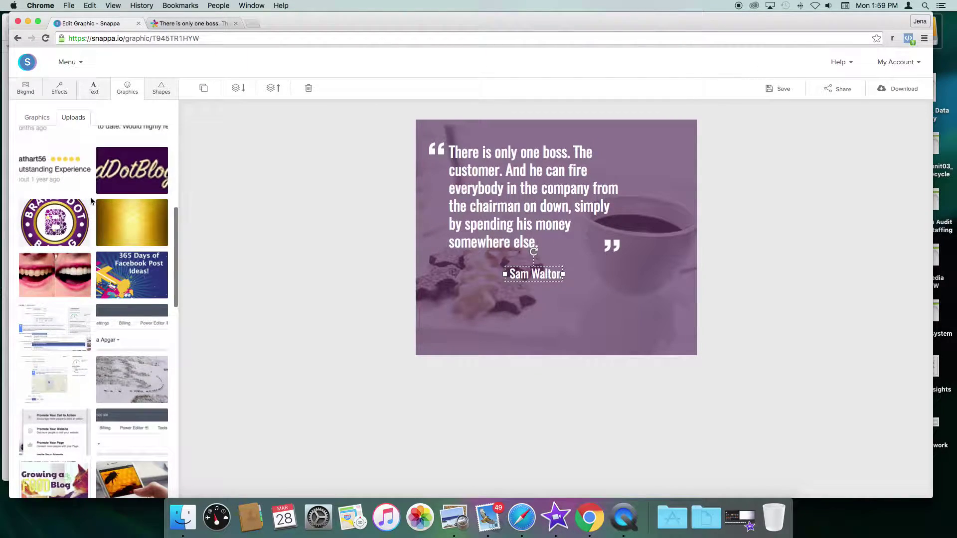
pyautogui.click(45, 216)
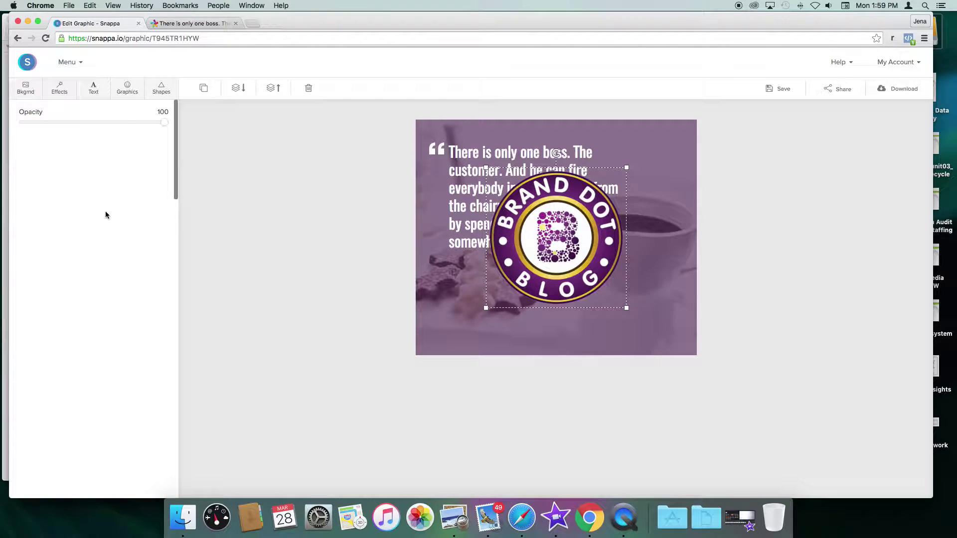
pyautogui.moveTo(627, 167); pyautogui.dragTo(545, 324)
# Step: Widen the quote text box so the quote reflows into wider lines
pyautogui.click(561, 193)
pyautogui.moveTo(621, 197); pyautogui.dragTo(654, 197)
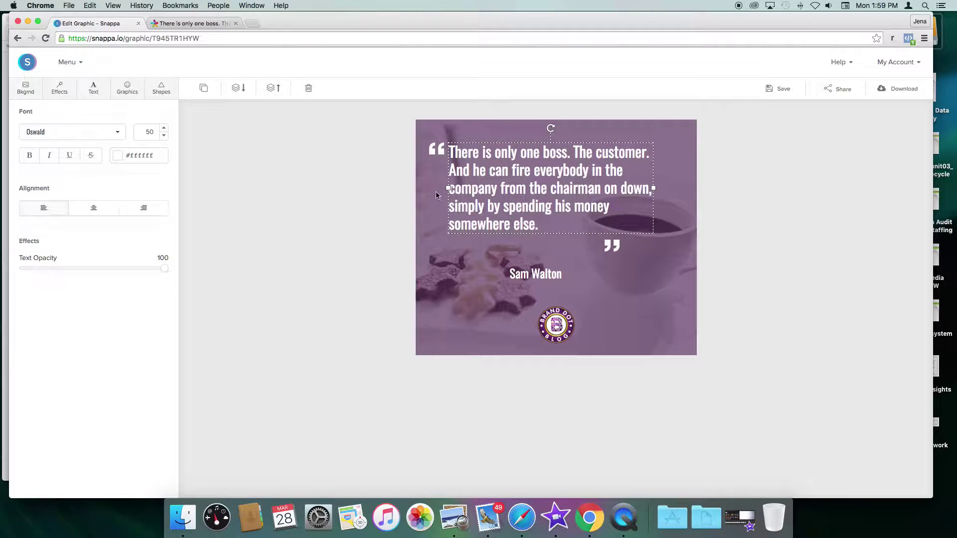
pyautogui.moveTo(449, 190); pyautogui.dragTo(462, 189)
# Step: Shift the quote text down, set both quote marks around it, and centre the Sam Walton credit
pyautogui.moveTo(536, 173); pyautogui.dragTo(539, 203)
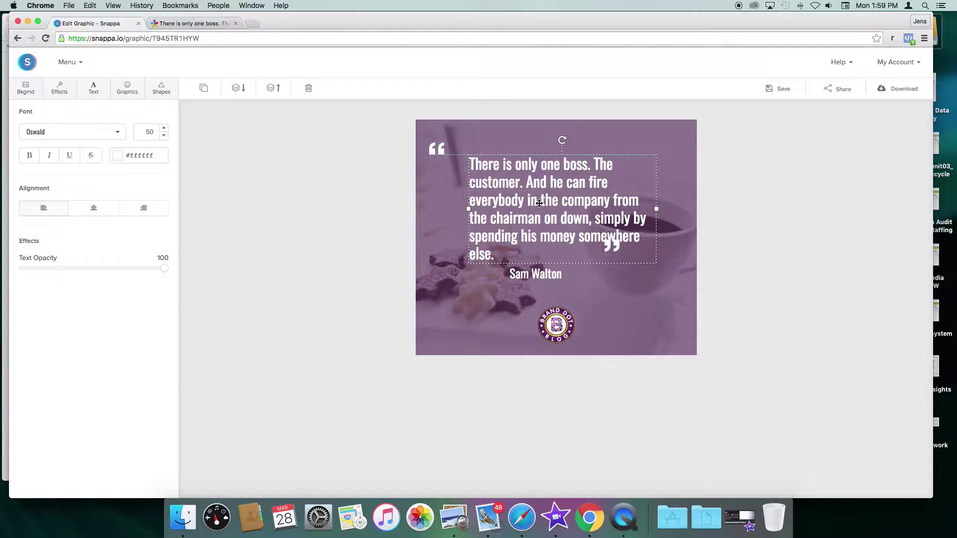
pyautogui.moveTo(436, 148); pyautogui.dragTo(455, 161)
pyautogui.moveTo(612, 244); pyautogui.dragTo(654, 257)
pyautogui.click(538, 276)
pyautogui.moveTo(539, 276); pyautogui.dragTo(560, 284)
pyautogui.click(632, 303)
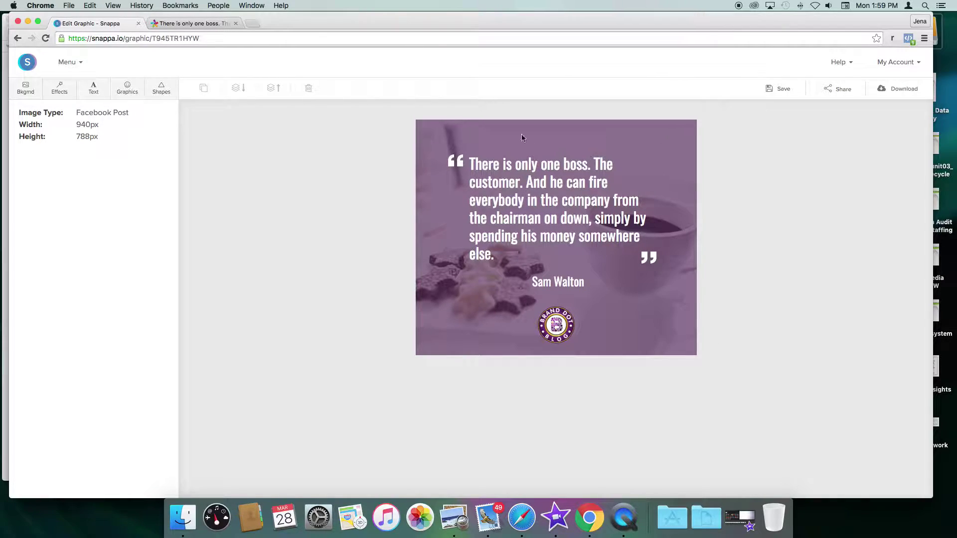
# Step: Shrink the Brand Dot Blog logo badge further and save the graphic
pyautogui.click(558, 322)
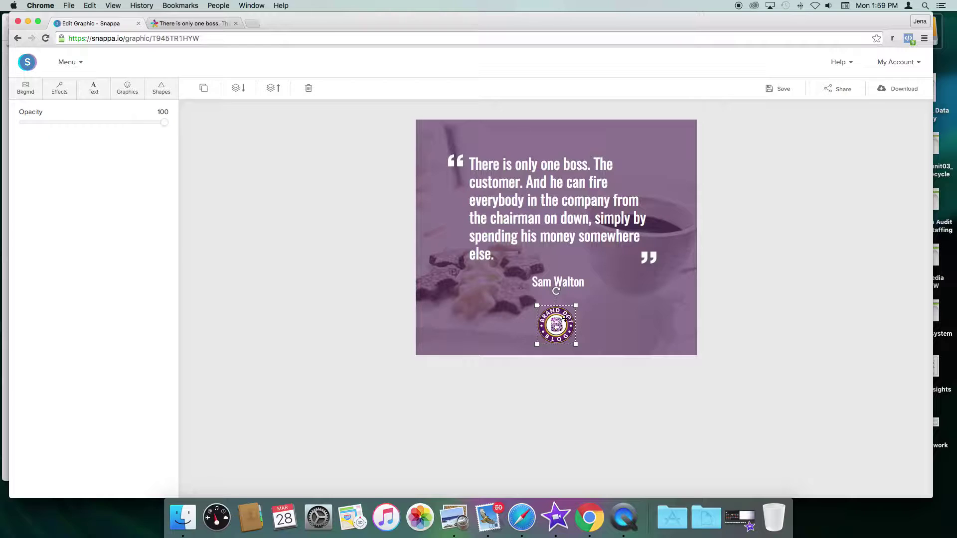
pyautogui.moveTo(575, 306); pyautogui.dragTo(563, 330)
pyautogui.click(622, 332)
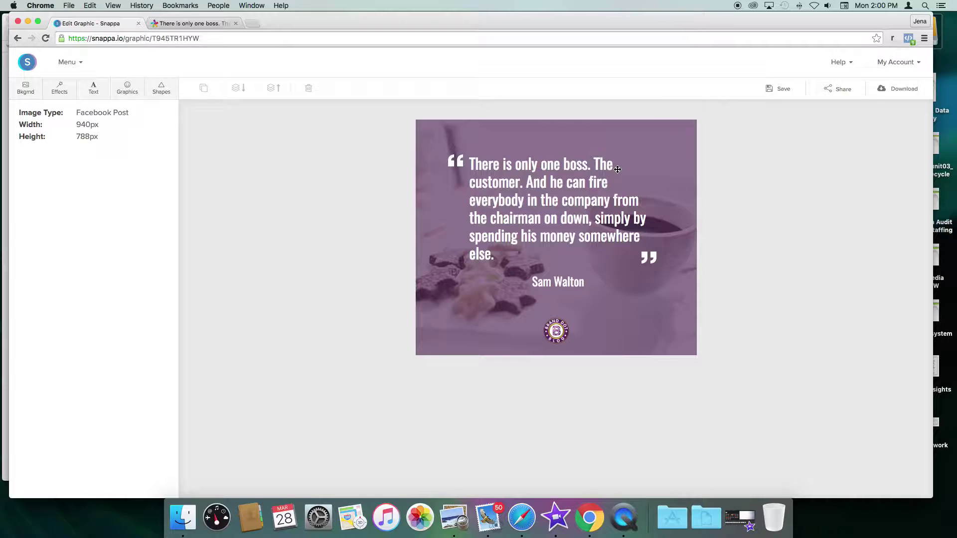
pyautogui.click(780, 92)
# Step: Search background images for 'clown' and set the grinning clown face photo as the backdrop
pyautogui.click(28, 92)
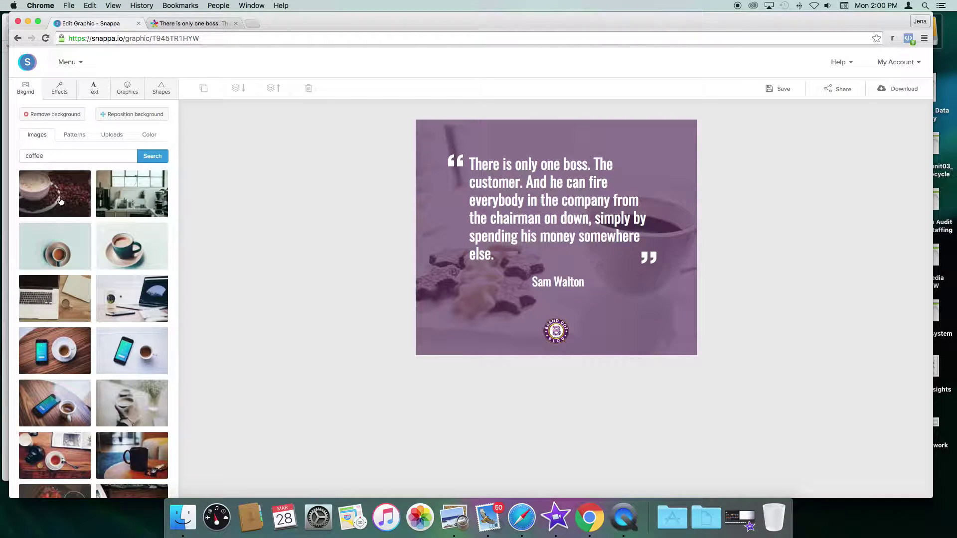
pyautogui.click(63, 237)
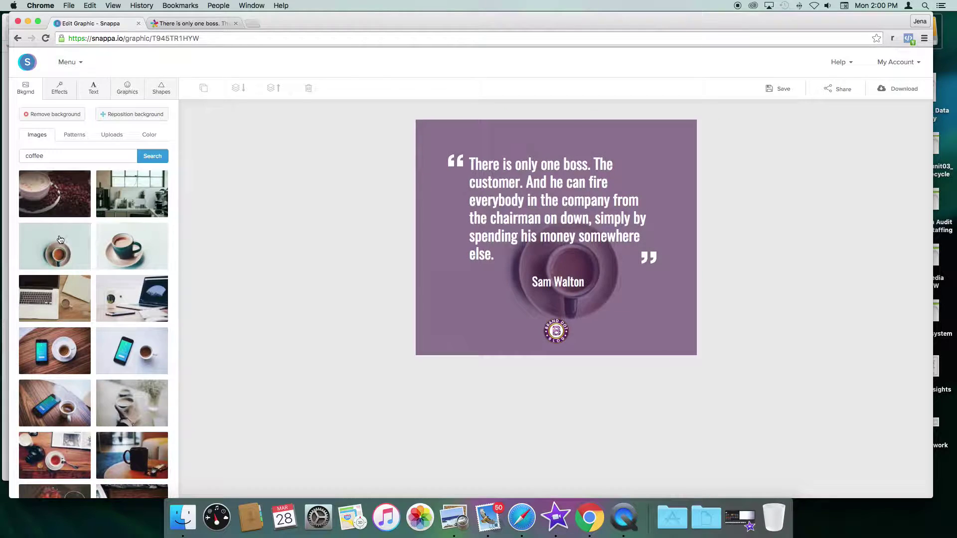
pyautogui.moveTo(53, 155); pyautogui.dragTo(1, 152)
pyautogui.write('clown')
pyautogui.press('Return')
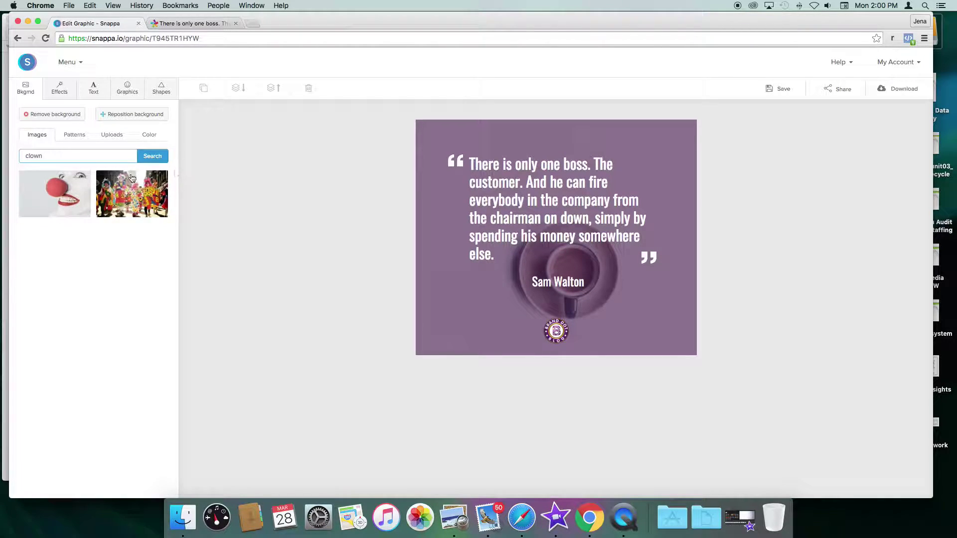
pyautogui.click(53, 194)
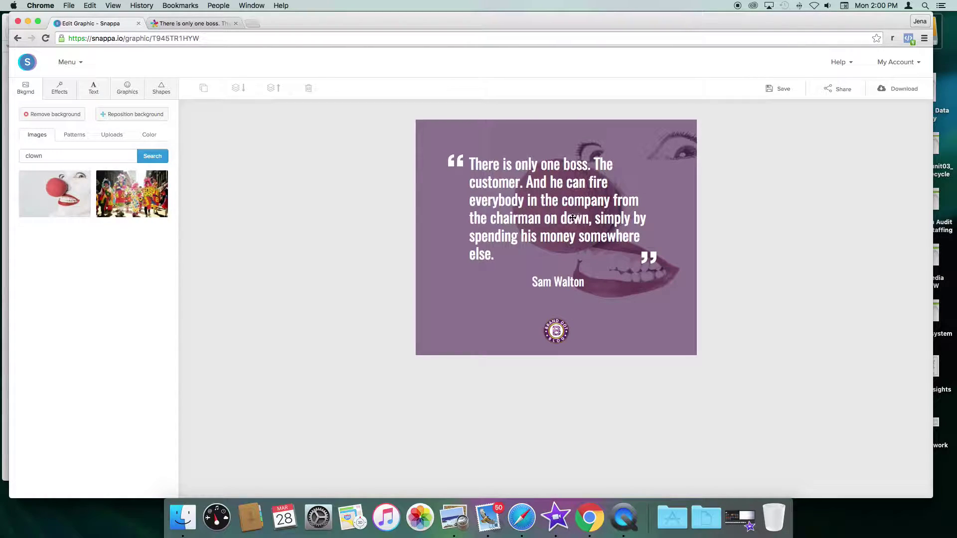
pyautogui.click(59, 95)
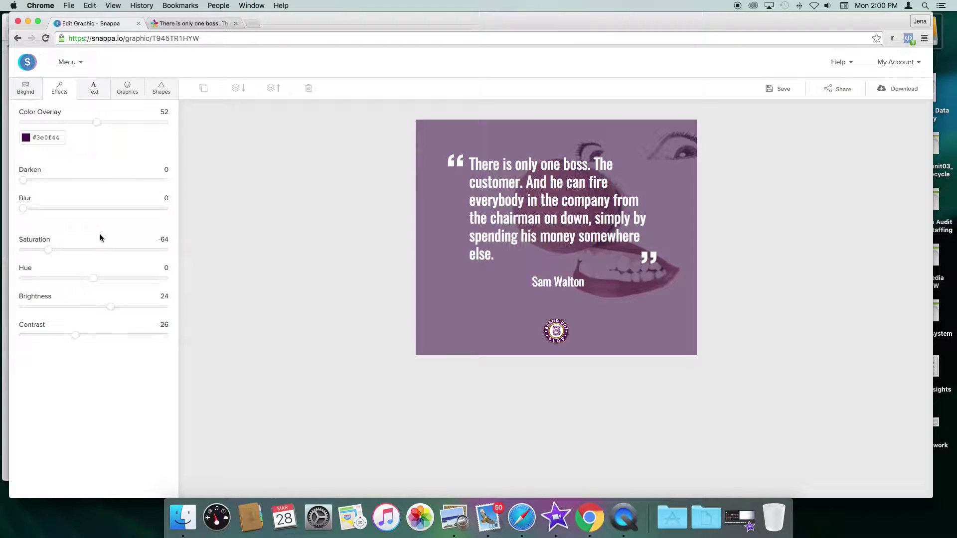
# Step: Adjust the clown backdrop to saturation -59, brightness 0 and contrast 20
pyautogui.moveTo(48, 250)
pyautogui.mouseDown()
pyautogui.moveTo(95, 256)
pyautogui.moveTo(53, 253)
pyautogui.mouseUp()
pyautogui.moveTo(113, 310); pyautogui.dragTo(112, 335)
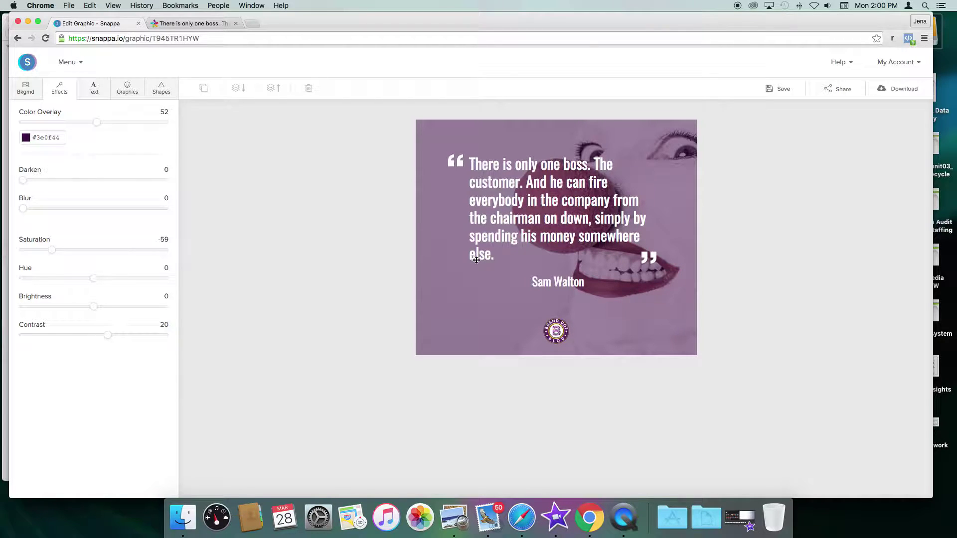
pyautogui.click(229, 25)
# Step: Search BrainyQuote for clowns and select P. T. Barnum's 'Clowns are the pegs…' quote
pyautogui.click(615, 103)
pyautogui.write('clow')
pyautogui.press('Return')
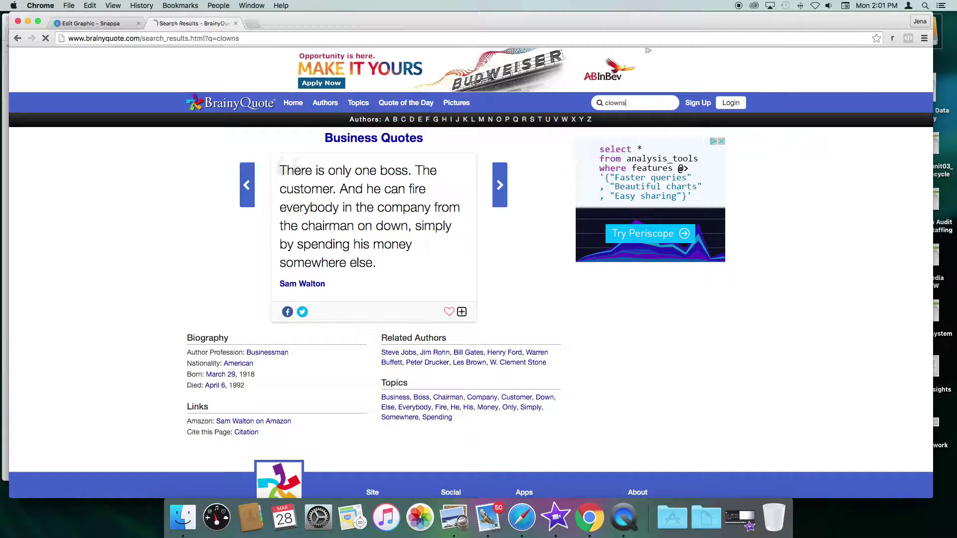
pyautogui.click(345, 231)
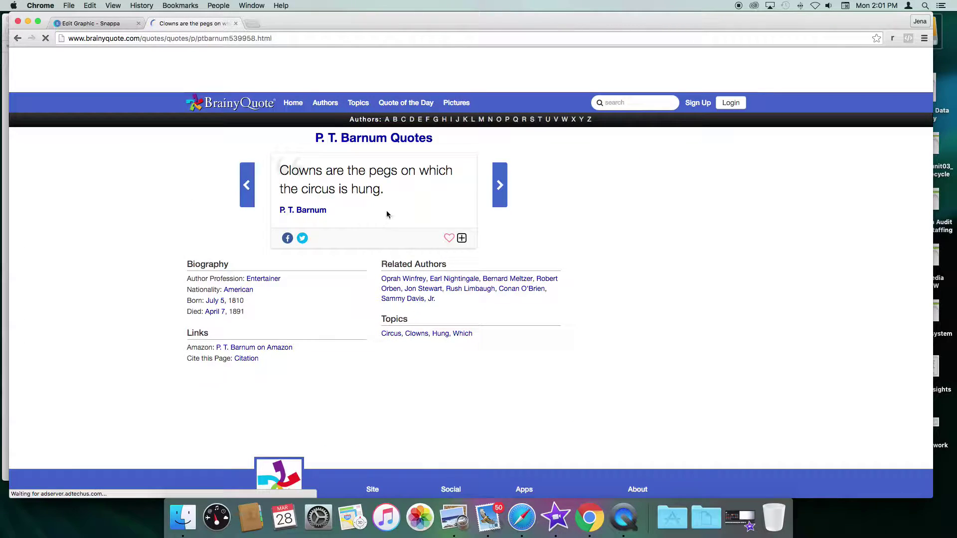
pyautogui.moveTo(390, 193); pyautogui.dragTo(280, 170)
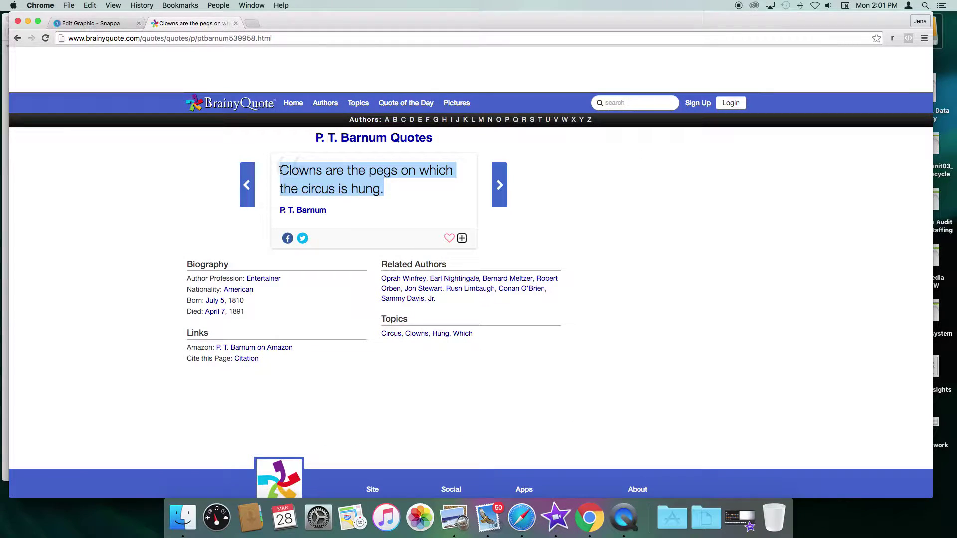
pyautogui.click(338, 175)
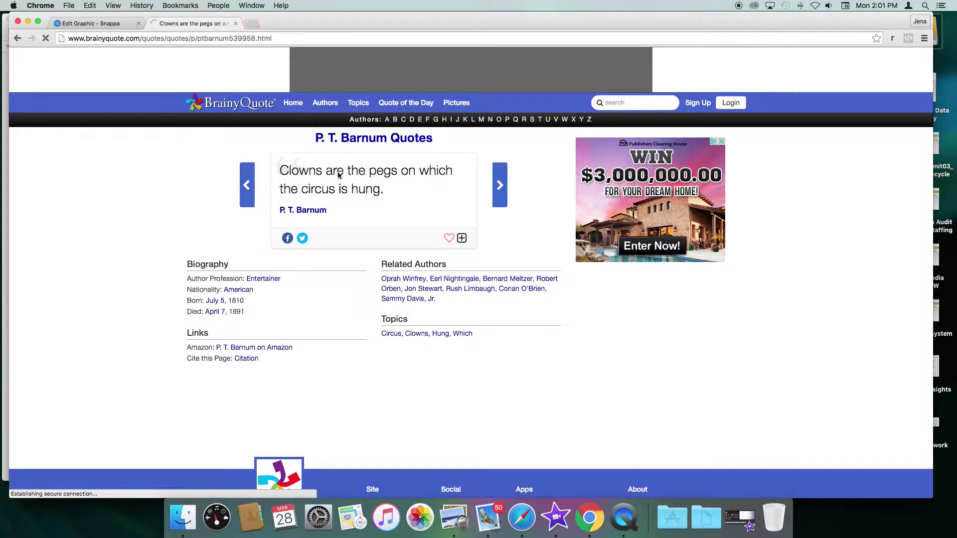
# Step: Paste the clowns quote over the old quote and delete the appended 'Read more at' URL
pyautogui.click(103, 23)
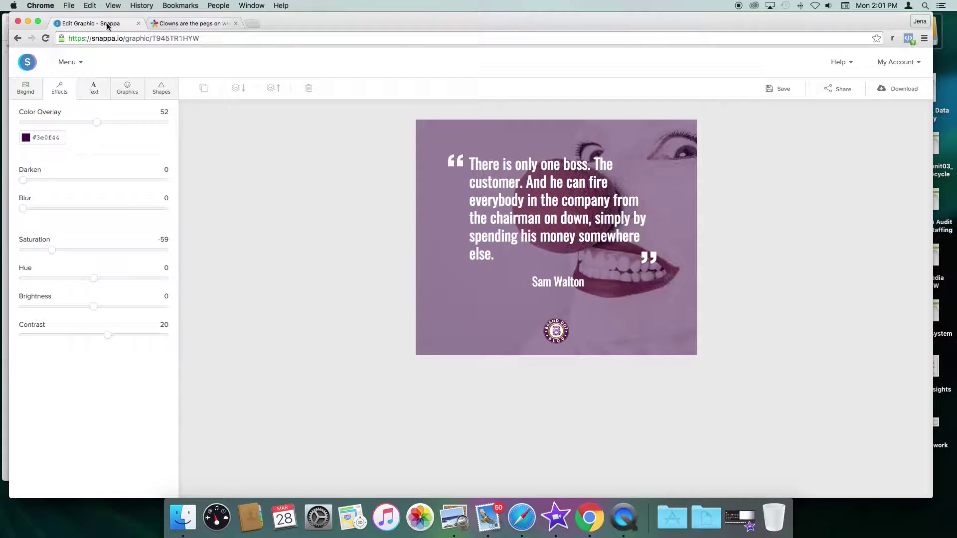
pyautogui.doubleClick(542, 217)
pyautogui.write('Clowns are the pegs on which the circus is hung. Read more at: http://www.brainyquote.com/quotes/quotes/p/ptbarnum539958.html')
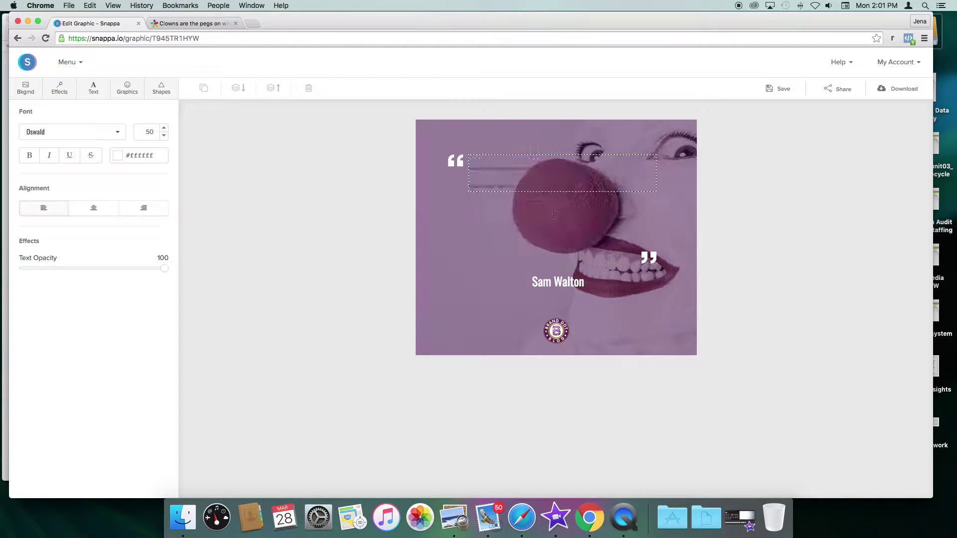
pyautogui.moveTo(552, 185); pyautogui.dragTo(573, 271)
pyautogui.press('BackSpace')
pyautogui.moveTo(470, 200); pyautogui.dragTo(534, 192)
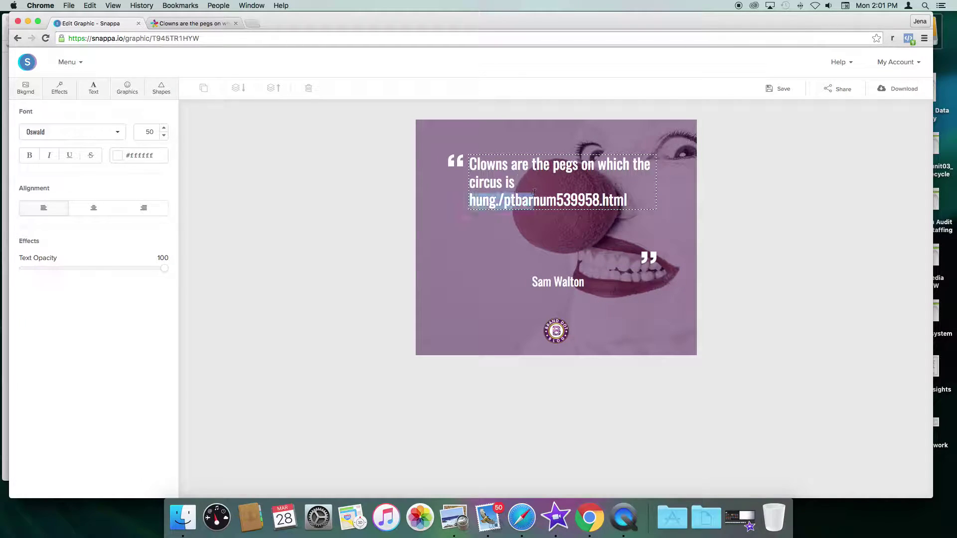
pyautogui.click(637, 198)
pyautogui.click(637, 199)
pyautogui.moveTo(631, 198); pyautogui.dragTo(499, 200)
pyautogui.press('BackSpace')
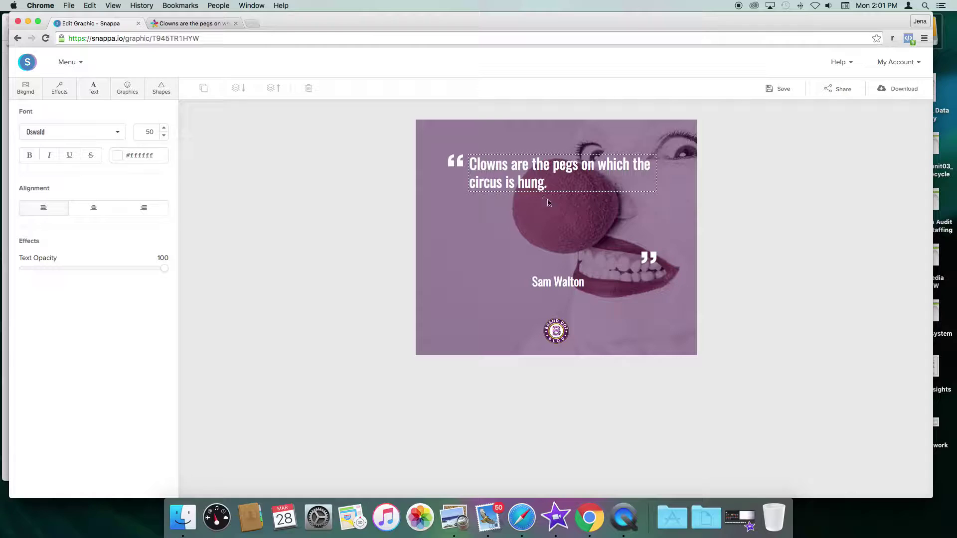
# Step: Narrow the quote into five short lines, realign its quote marks, and retype the attribution as P.T. Barnum
pyautogui.click(651, 257)
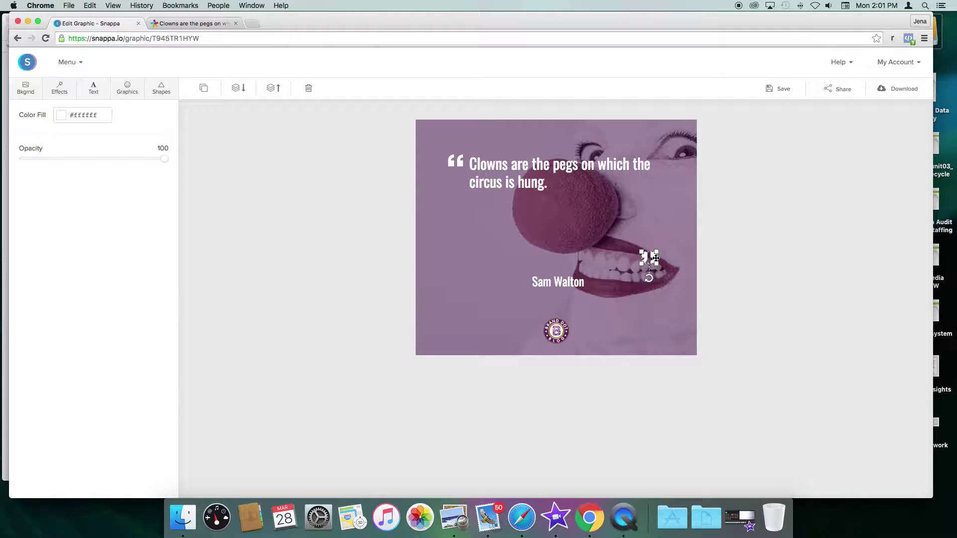
pyautogui.click(569, 162)
pyautogui.click(458, 162)
pyautogui.moveTo(458, 162)
pyautogui.mouseDown()
pyautogui.moveTo(442, 145)
pyautogui.moveTo(480, 170)
pyautogui.moveTo(468, 158)
pyautogui.mouseUp()
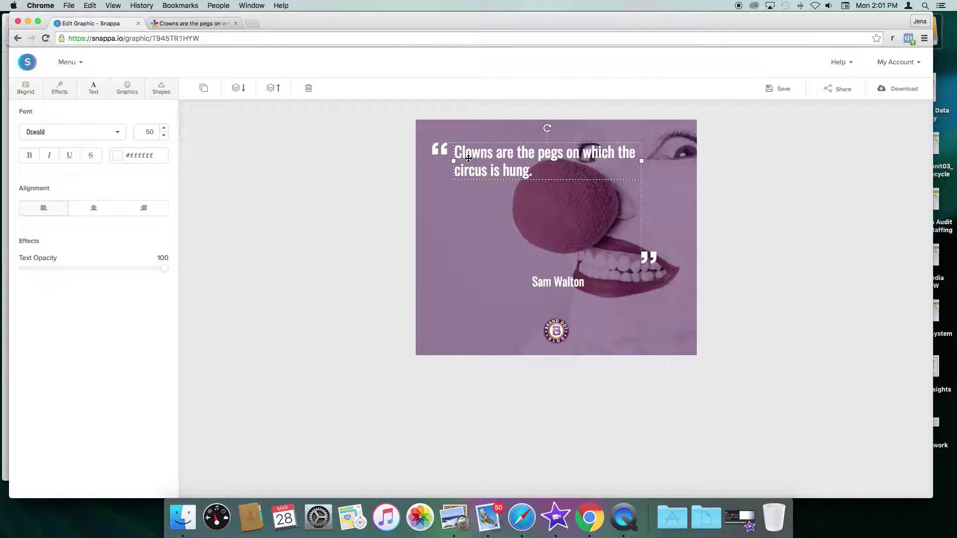
pyautogui.moveTo(641, 161); pyautogui.dragTo(522, 167)
pyautogui.moveTo(648, 257); pyautogui.dragTo(517, 229)
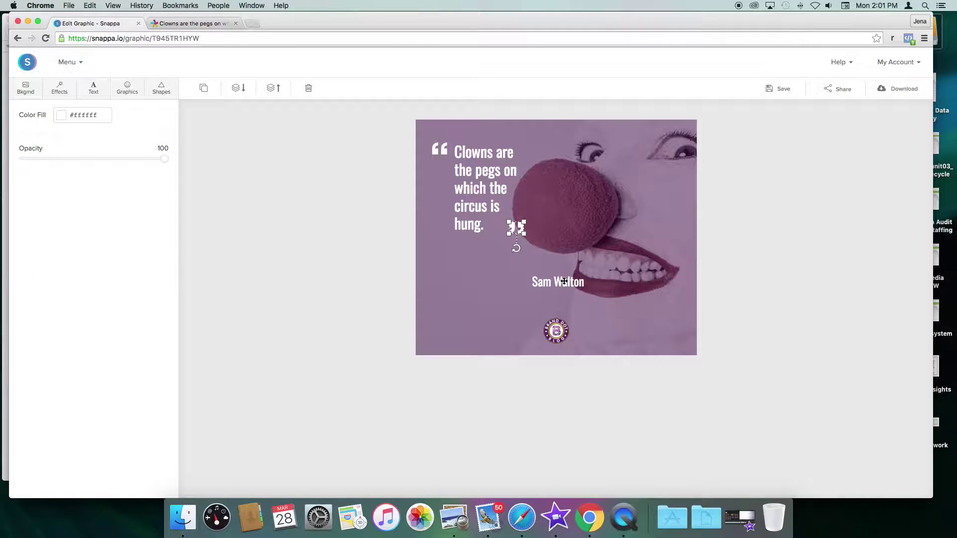
pyautogui.moveTo(561, 286); pyautogui.dragTo(501, 269)
pyautogui.tripleClick(502, 269)
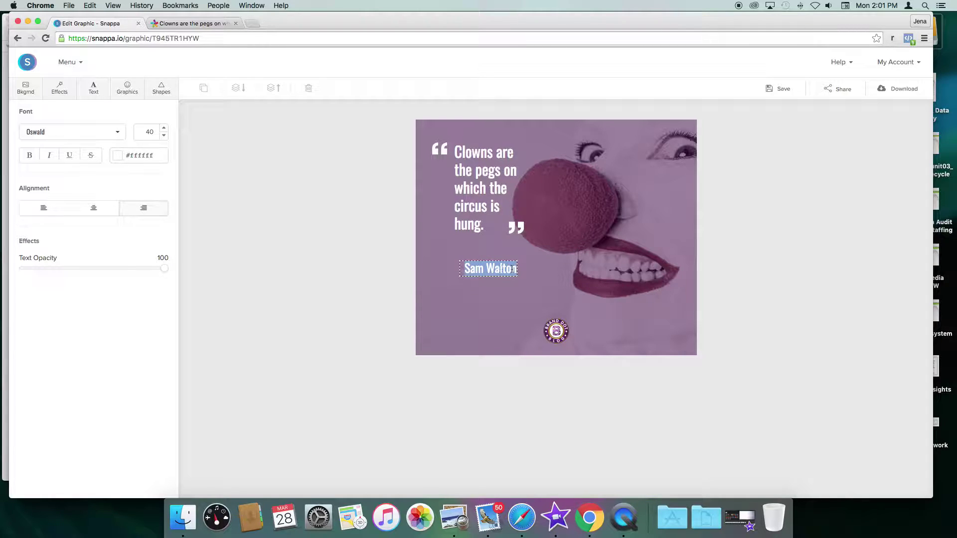
pyautogui.write('.T. Barnum')
# Step: Check the author's name on BrainyQuote and correct the attribution to 'P. T. Barnum'
pyautogui.click(211, 25)
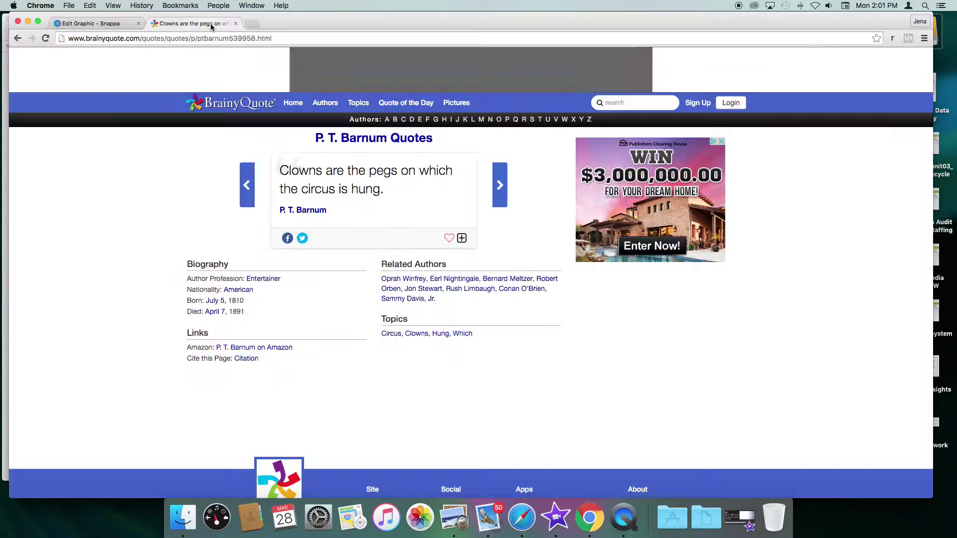
pyautogui.click(92, 23)
pyautogui.click(473, 269)
pyautogui.click(532, 268)
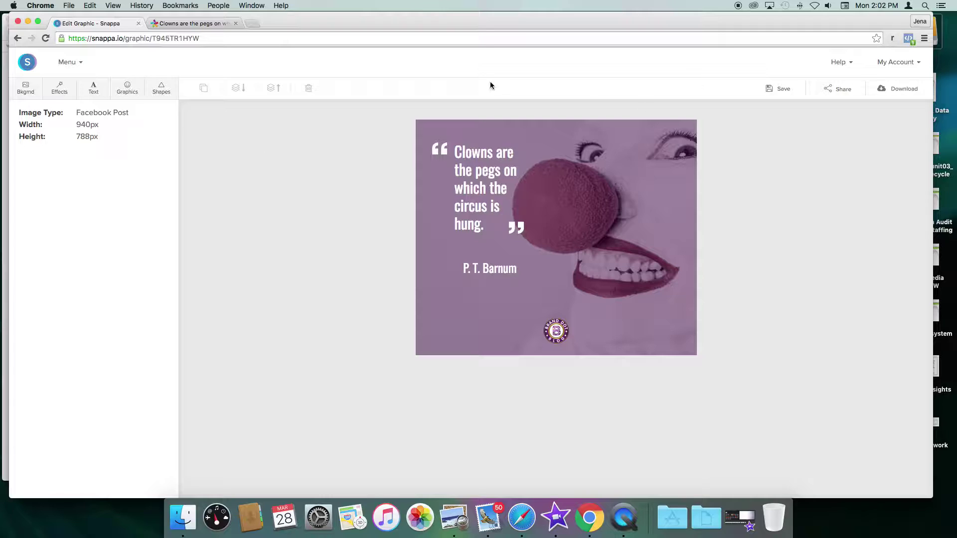
# Step: Dismiss the Share dialog without sharing and go to the Create a Graphic page
pyautogui.click(836, 89)
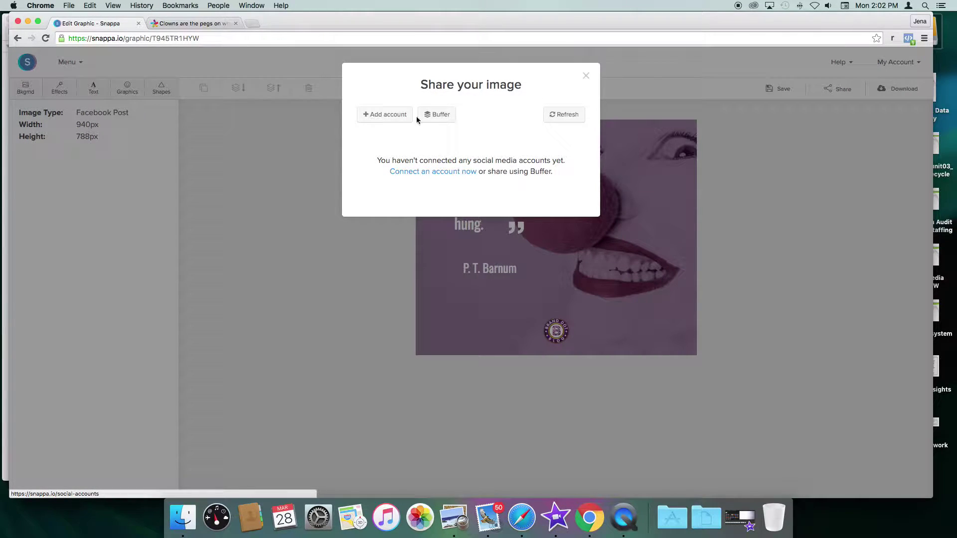
pyautogui.click(587, 76)
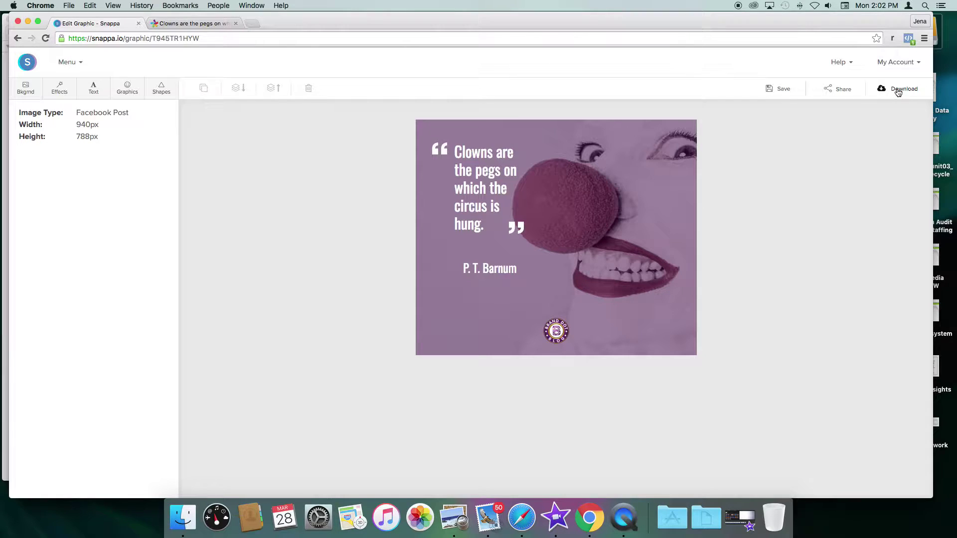
pyautogui.click(81, 66)
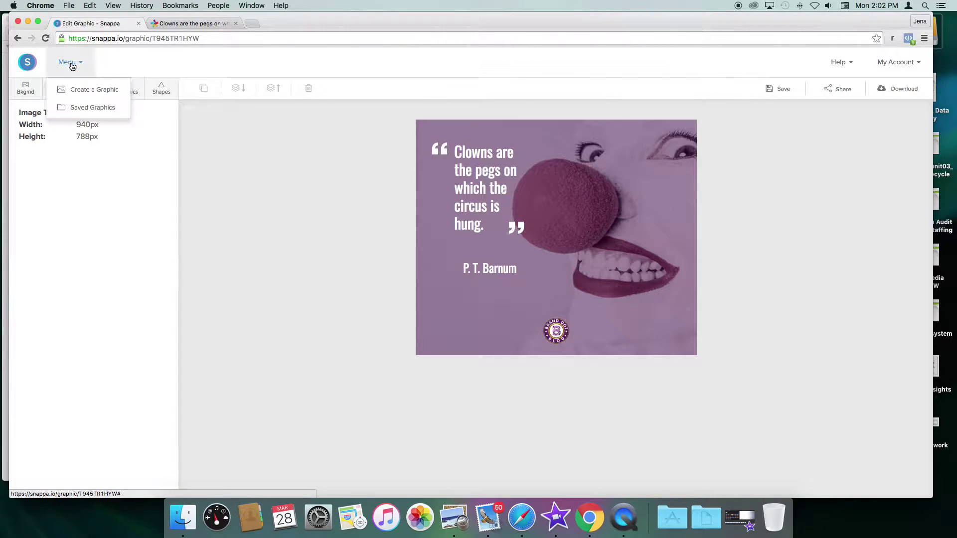
pyautogui.click(80, 89)
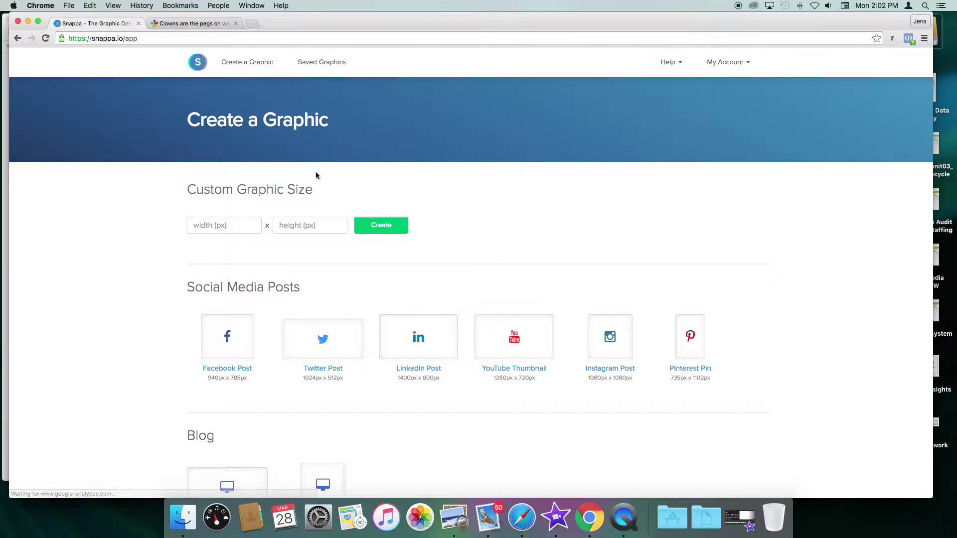
# Step: Choose the Facebook Ad (Link) size under Social Media Ads
pyautogui.scroll(-3, 464, 199)
pyautogui.scroll(-5, 464, 199)
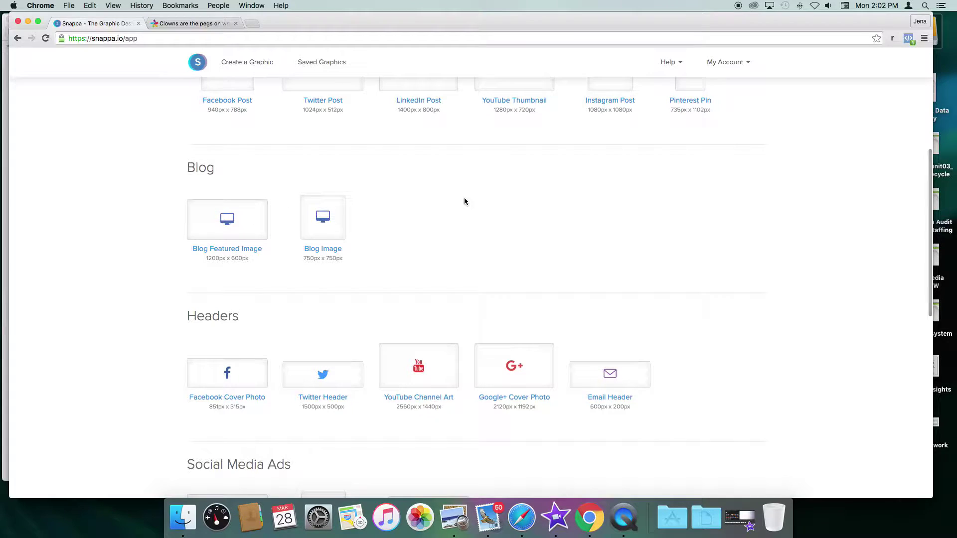
pyautogui.scroll(-7, 464, 201)
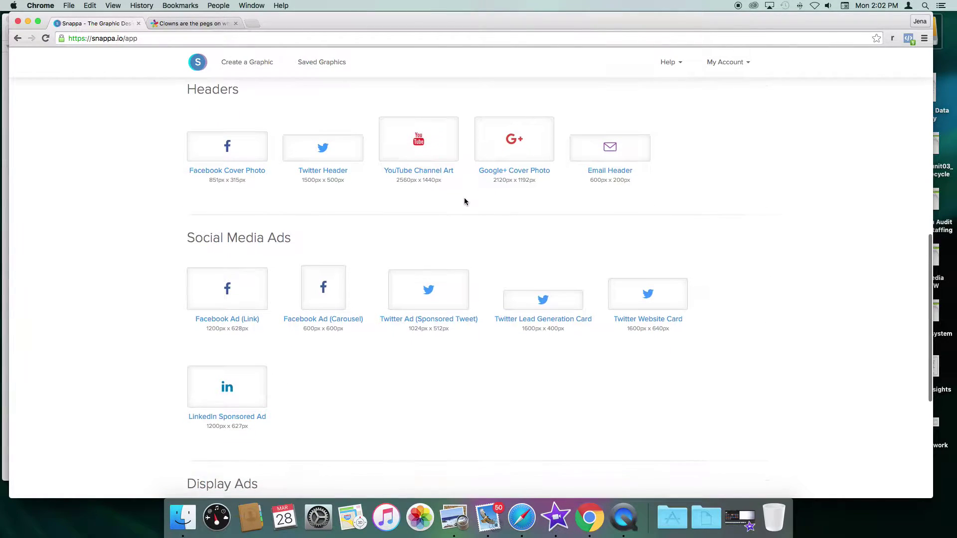
pyautogui.click(244, 300)
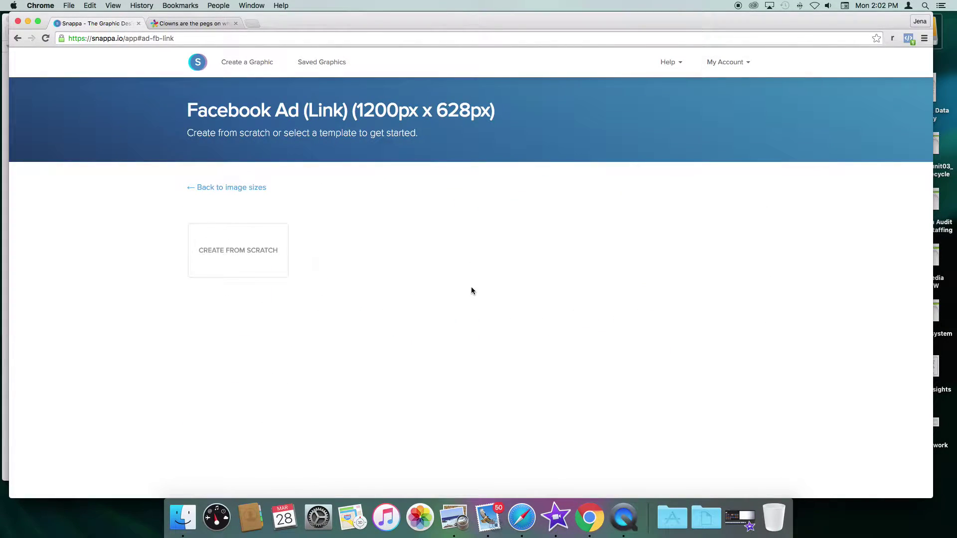
# Step: Browse the Facebook link ad templates and start from the Digital Marketing design
pyautogui.scroll(-2, 177, 259)
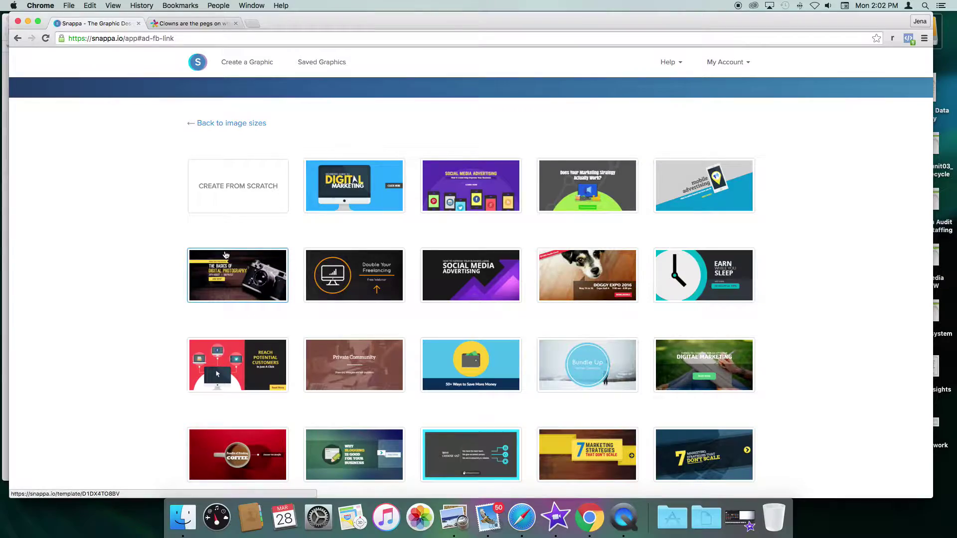
pyautogui.scroll(-3, 222, 256)
pyautogui.scroll(-4, 226, 256)
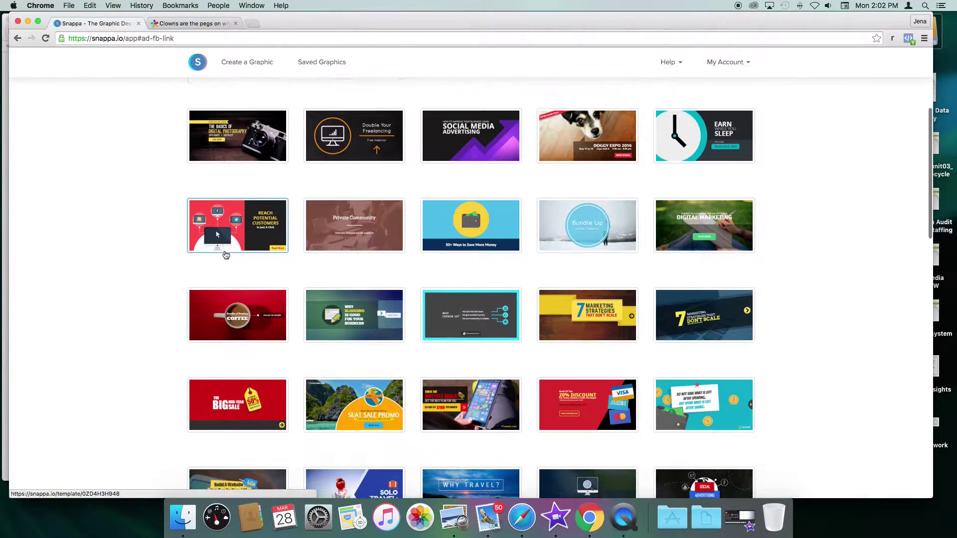
pyautogui.scroll(-7, 226, 255)
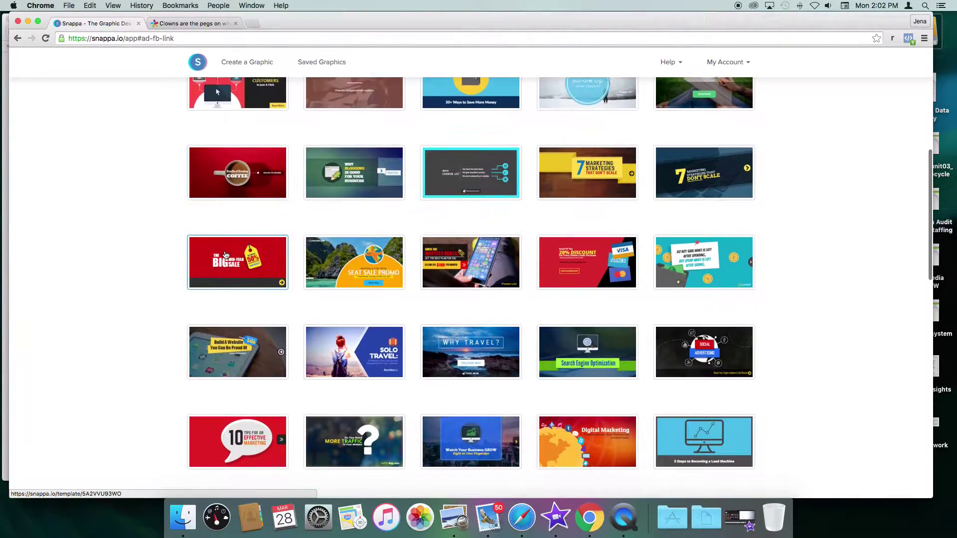
pyautogui.scroll(-12, 226, 255)
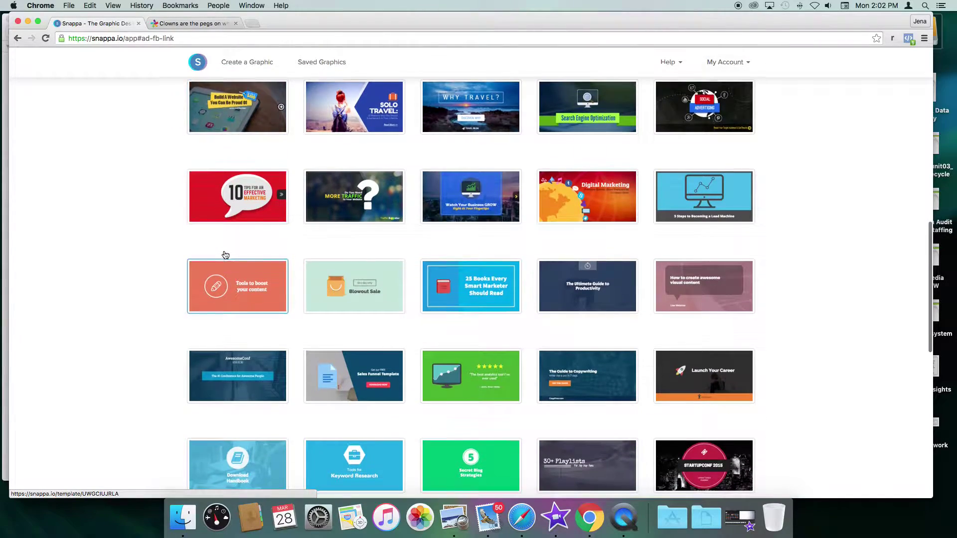
pyautogui.scroll(-1, 226, 255)
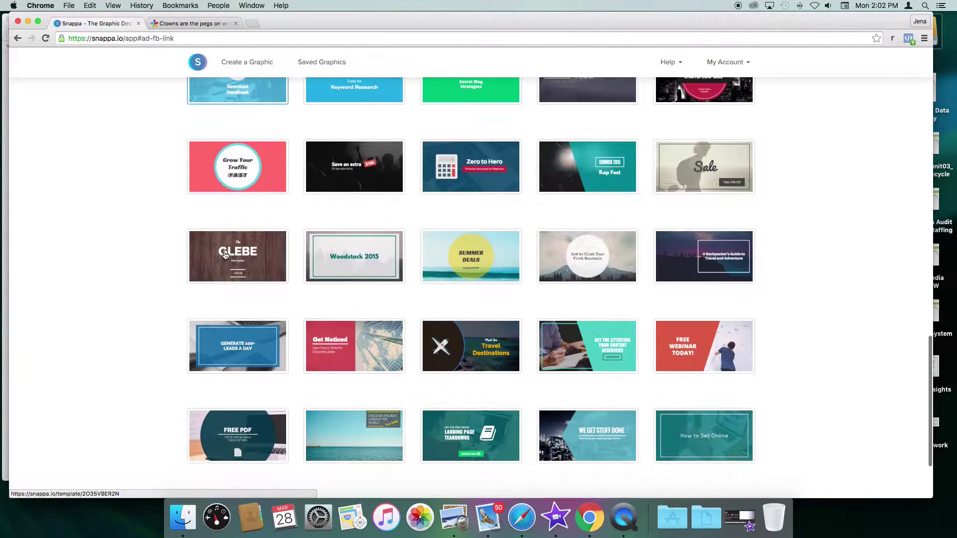
pyautogui.scroll(-2, 226, 255)
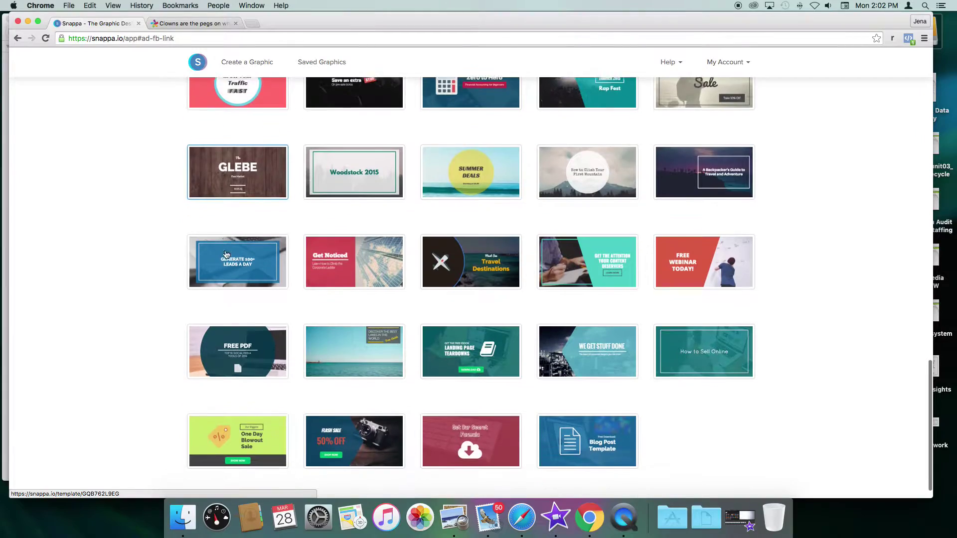
pyautogui.scroll(20, 226, 253)
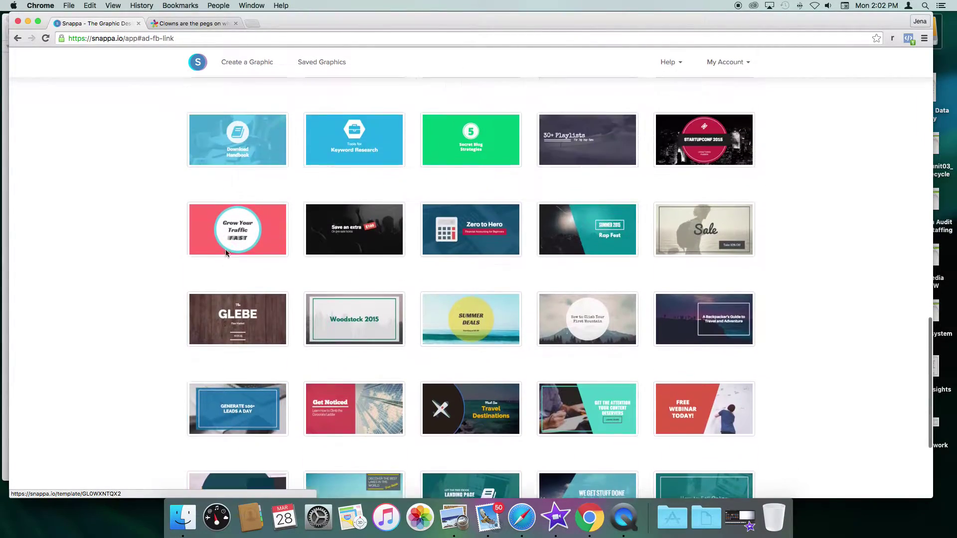
pyautogui.scroll(3, 225, 254)
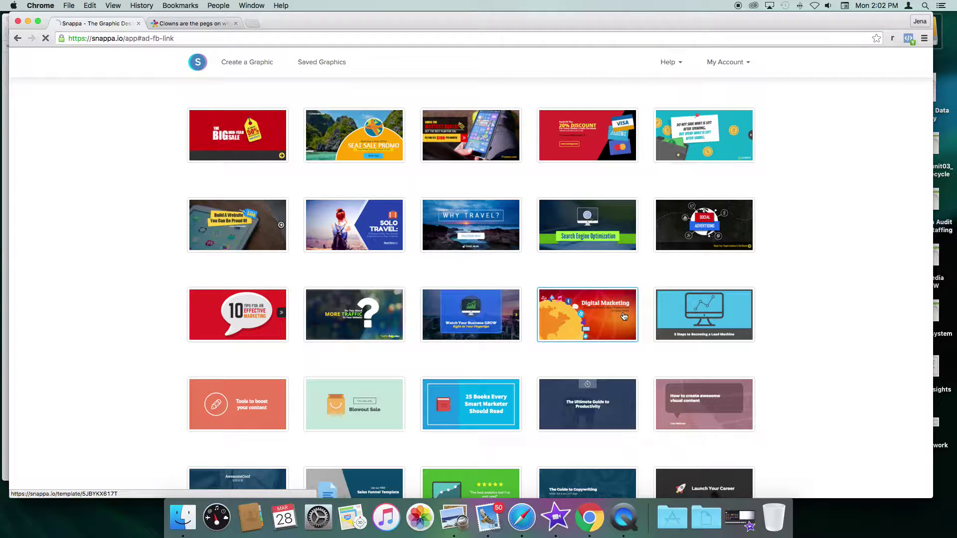
pyautogui.click(623, 315)
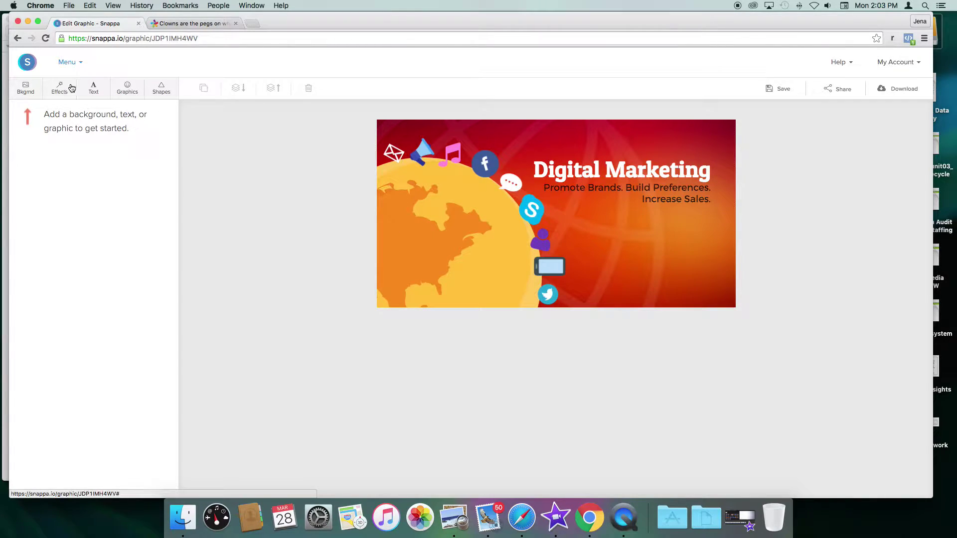
# Step: Inspect the template's effects, translucent shape, and solid-colour and uploaded background options
pyautogui.click(64, 92)
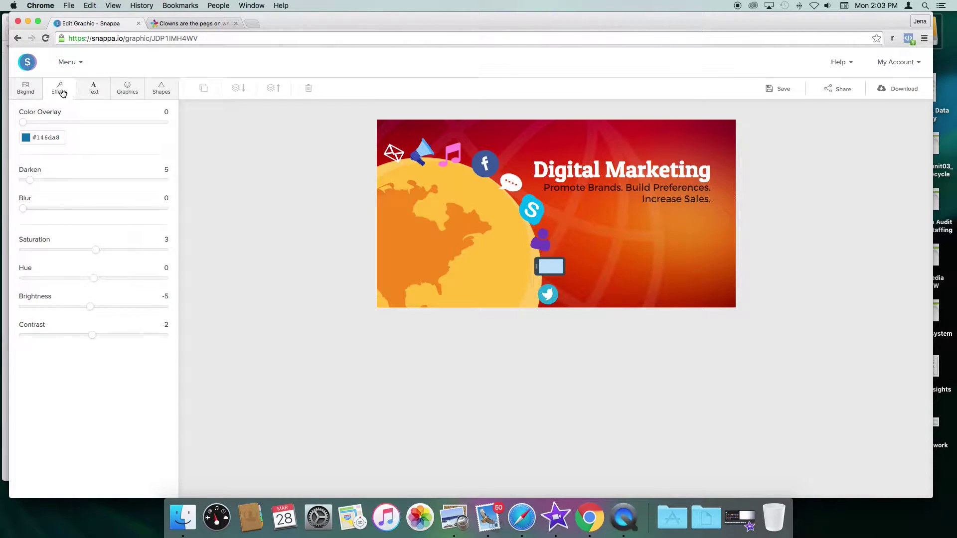
pyautogui.click(25, 90)
pyautogui.click(522, 143)
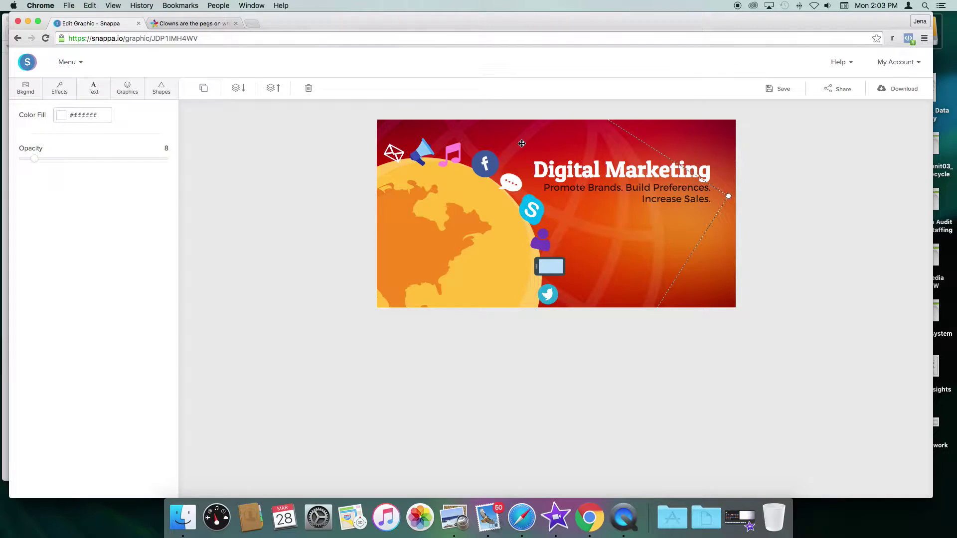
pyautogui.click(663, 134)
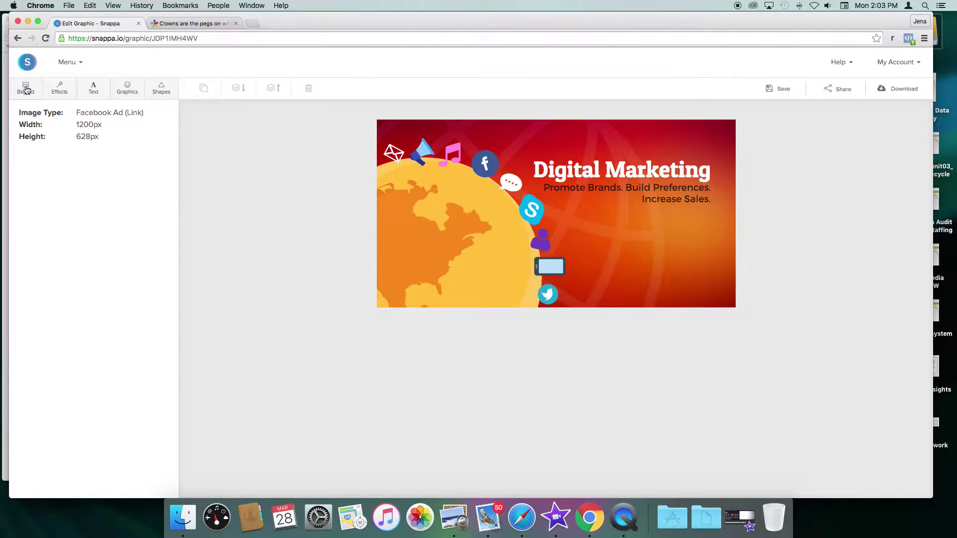
pyautogui.click(27, 88)
pyautogui.click(146, 135)
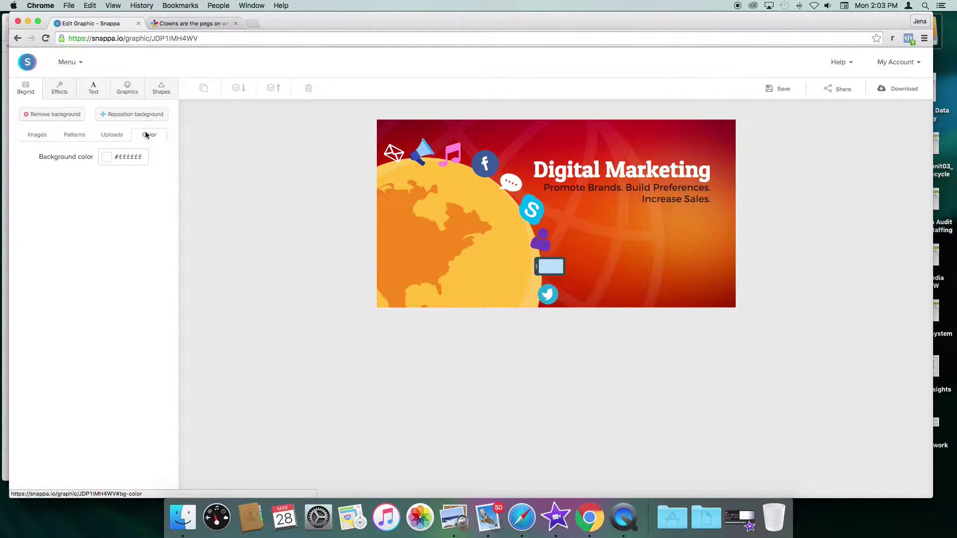
pyautogui.click(114, 137)
pyautogui.click(37, 135)
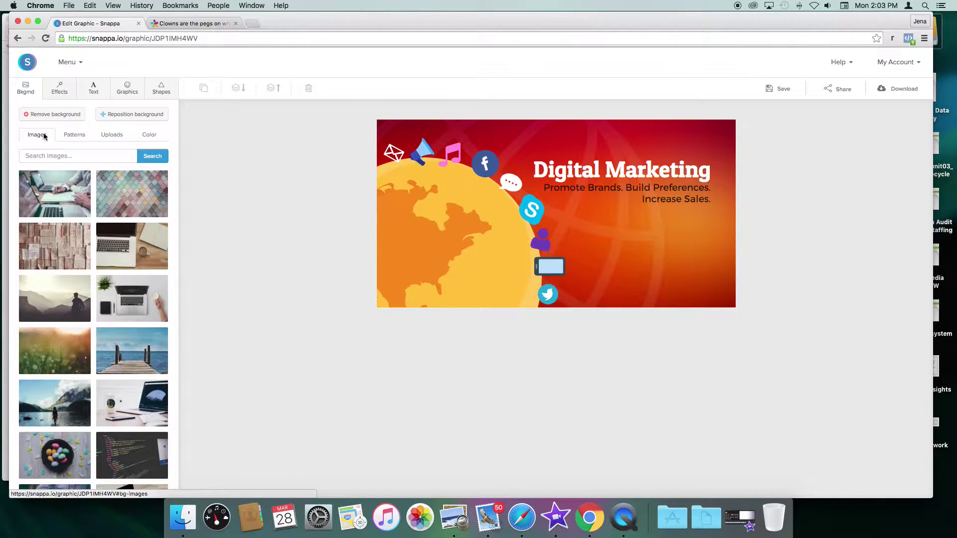
# Step: Search background photos for 'so', then replace the search with 'busi' for business
pyautogui.click(109, 156)
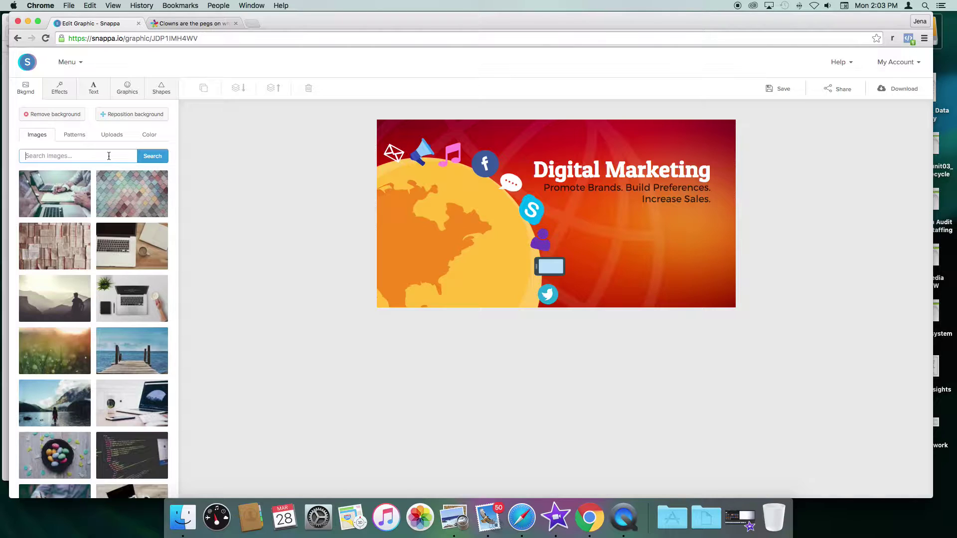
pyautogui.write('social media')
pyautogui.press('Return')
pyautogui.moveTo(68, 156); pyautogui.dragTo(1, 154)
pyautogui.write('business')
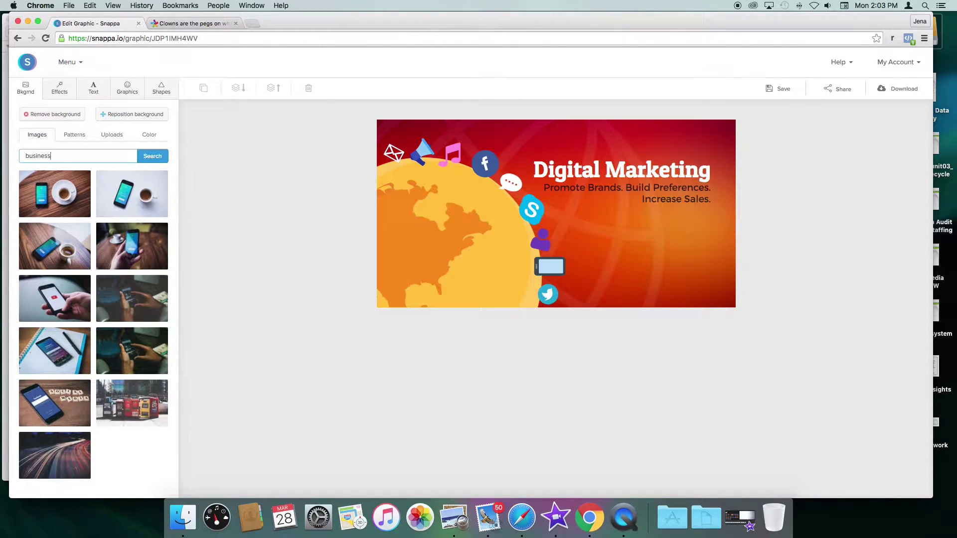
pyautogui.press('Return')
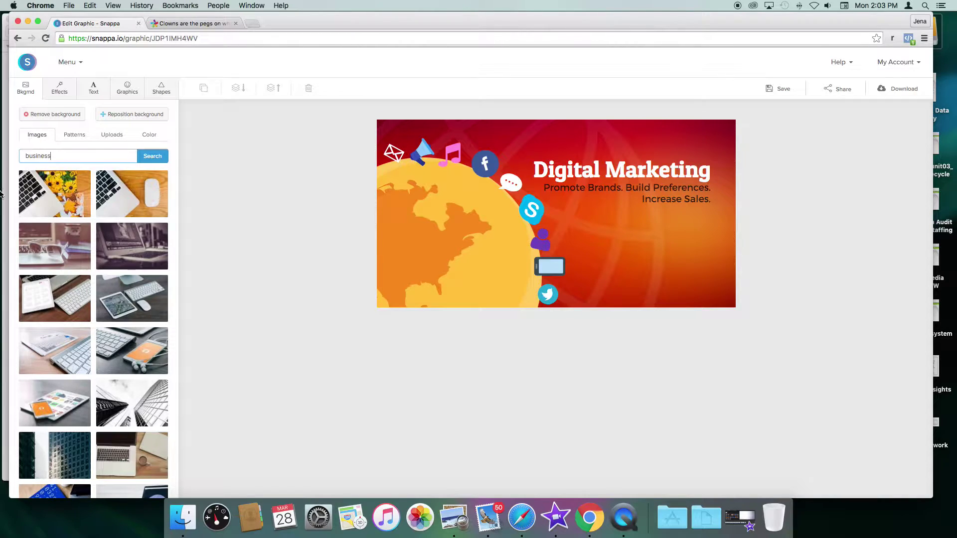
# Step: Try the open-books, colourful pens and pink pencil photos as the ad's background
pyautogui.scroll(-5, 111, 251)
pyautogui.scroll(-10, 110, 251)
pyautogui.scroll(-3, 110, 250)
pyautogui.click(49, 269)
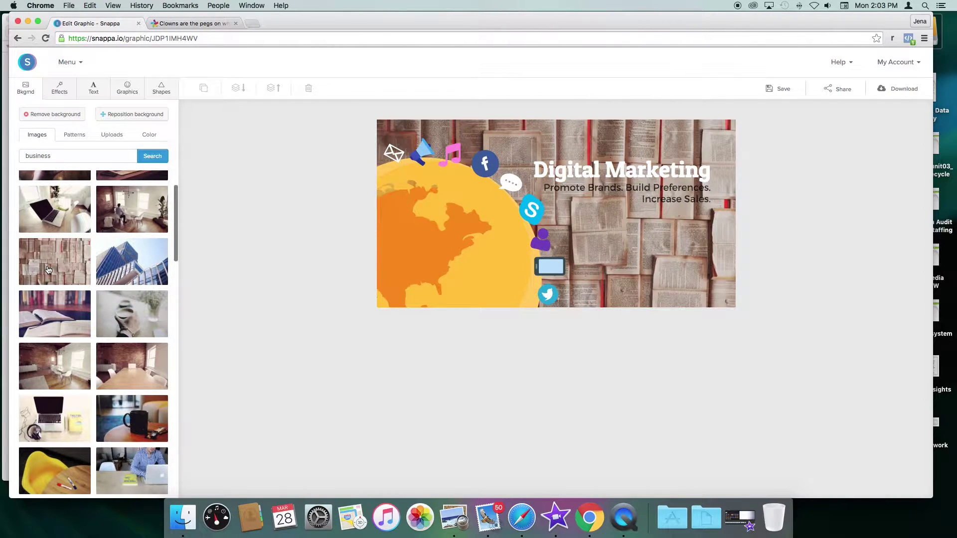
pyautogui.scroll(-8, 95, 239)
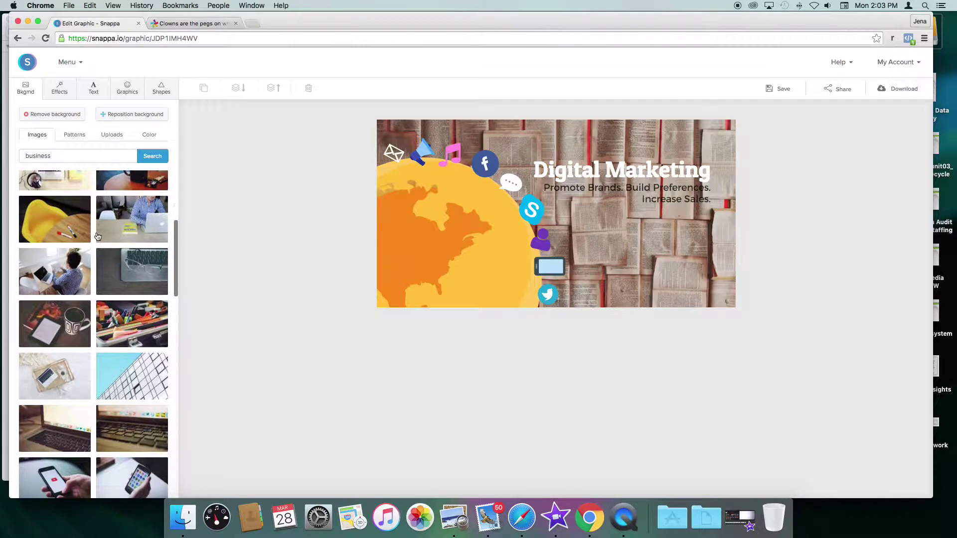
pyautogui.click(130, 325)
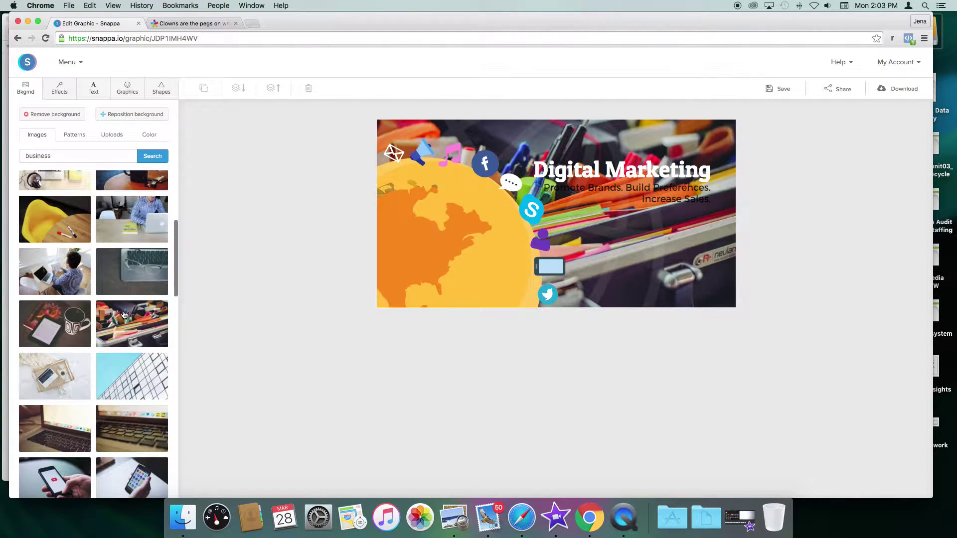
pyautogui.scroll(-10, 124, 313)
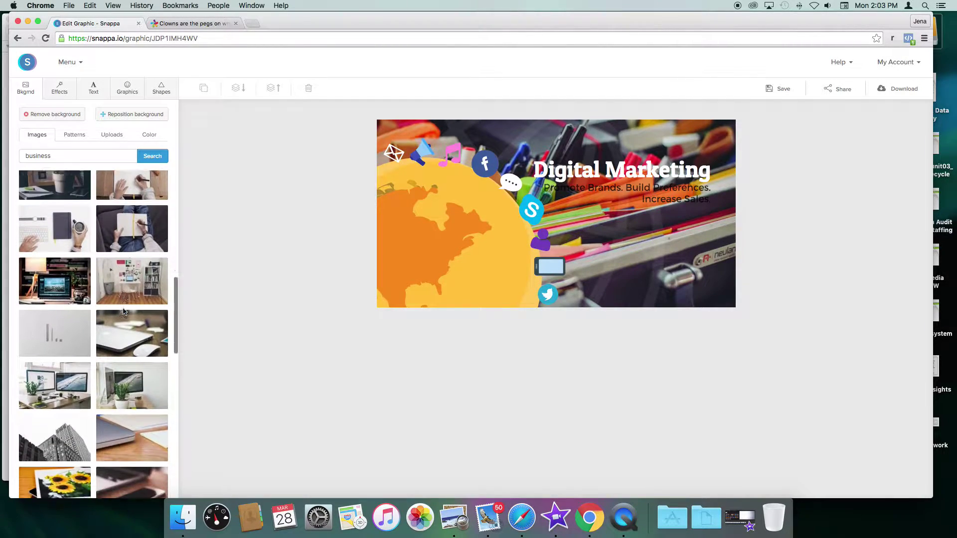
pyautogui.scroll(-15, 123, 312)
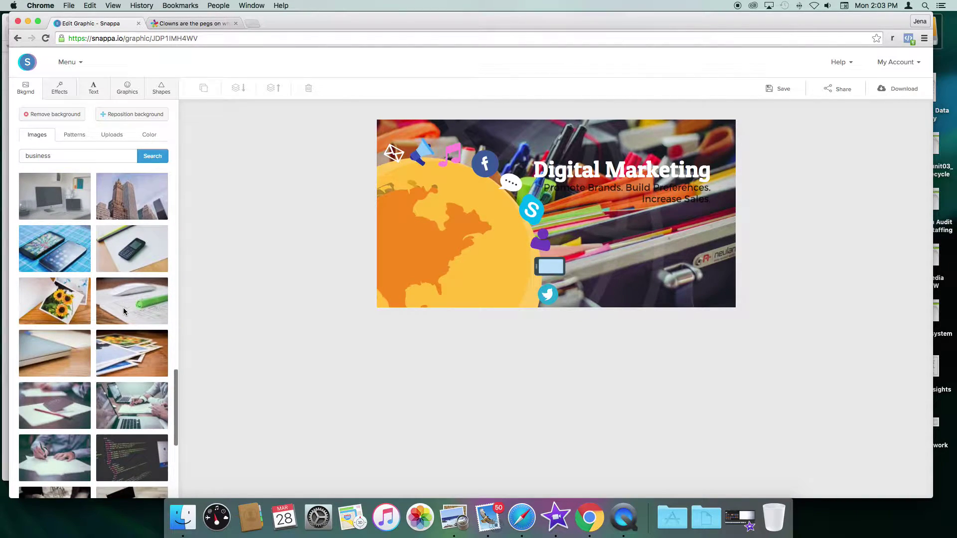
pyautogui.scroll(-5, 124, 312)
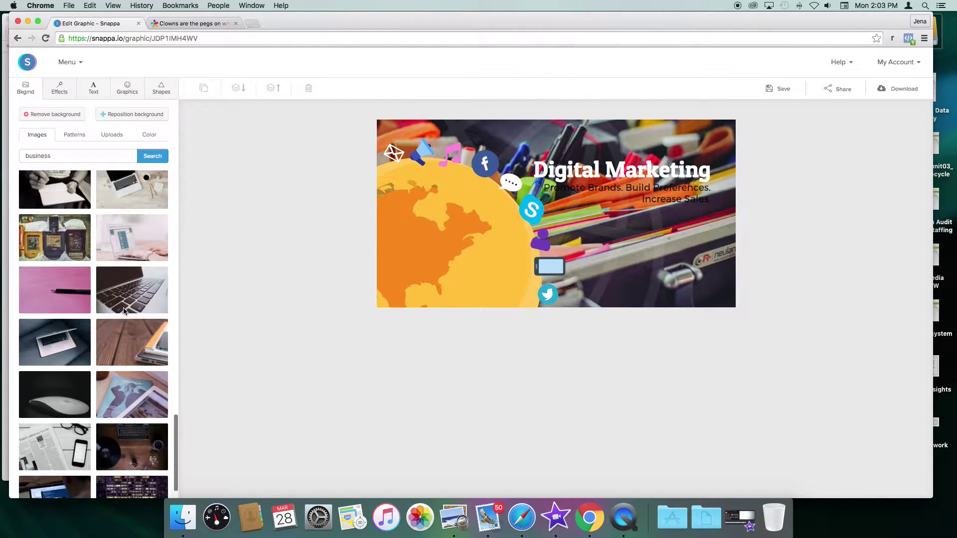
pyautogui.click(58, 294)
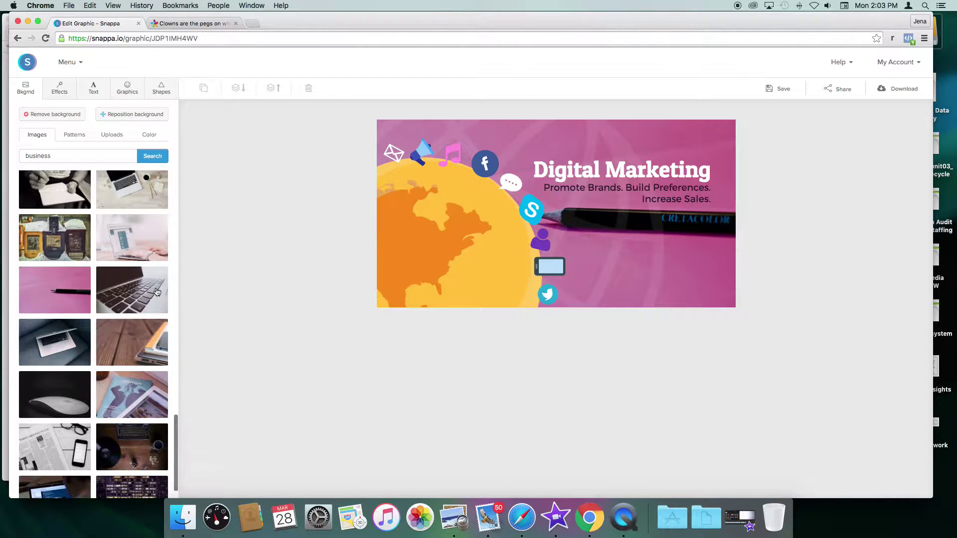
pyautogui.scroll(-10, 156, 291)
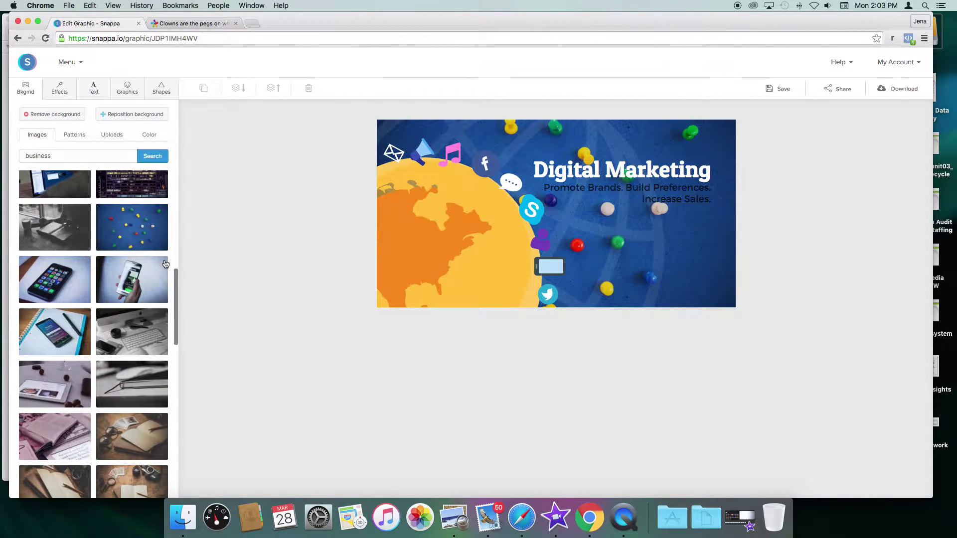
# Step: Set the background's colour overlay to #6e2e75 and strengthen the purple tint
pyautogui.click(60, 89)
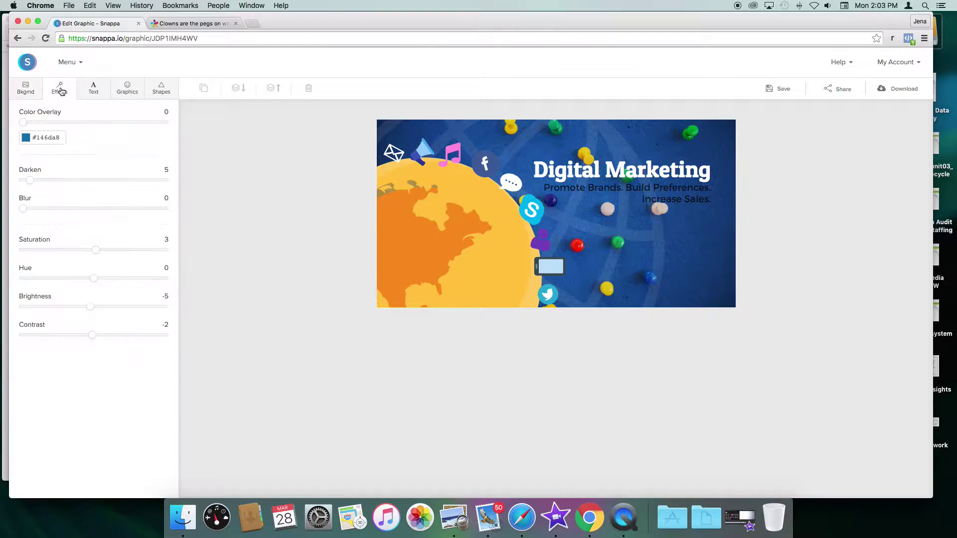
pyautogui.click(45, 136)
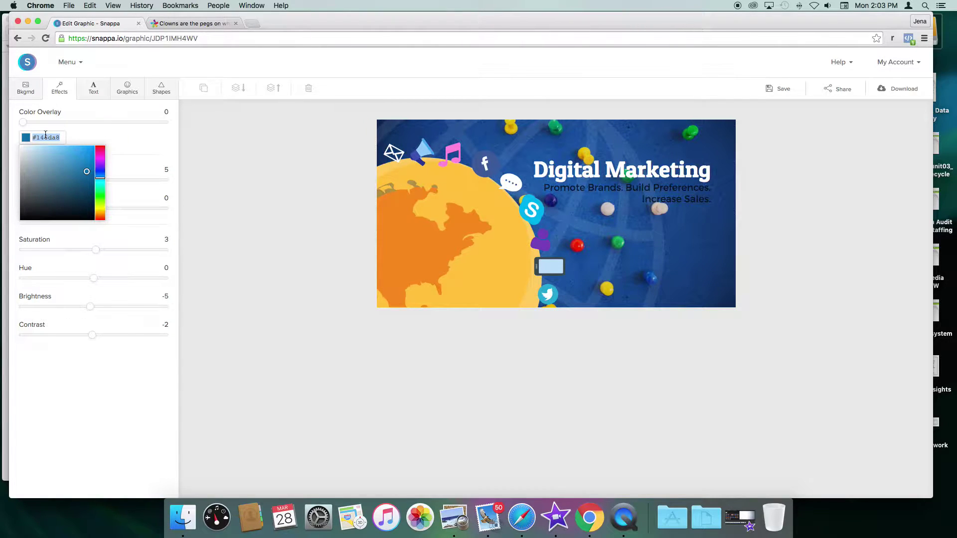
pyautogui.write('6e2e75')
pyautogui.press('Return')
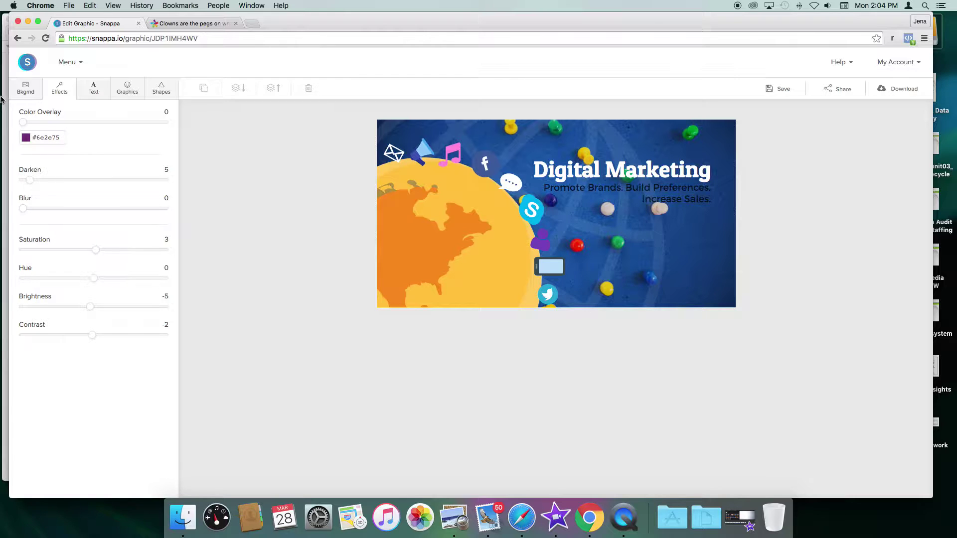
pyautogui.moveTo(23, 122); pyautogui.dragTo(107, 127)
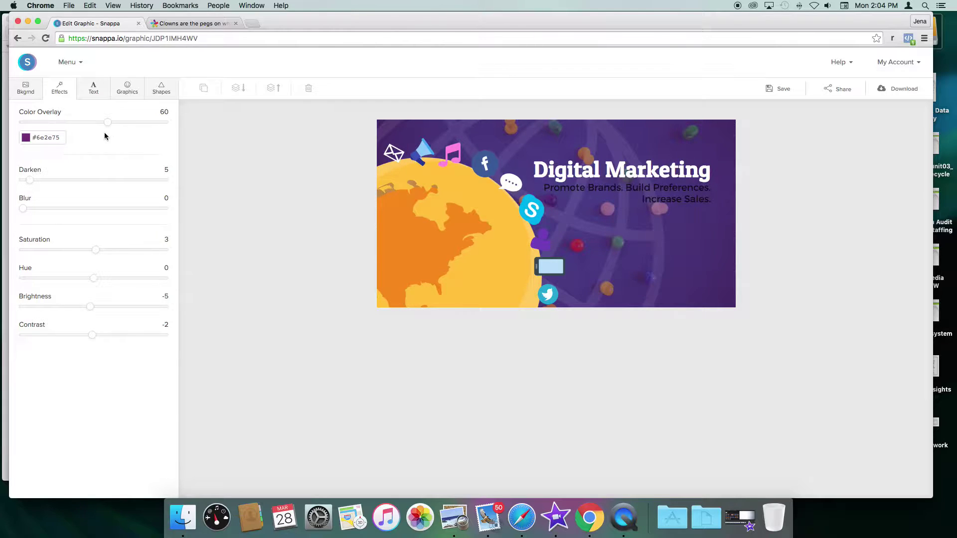
# Step: Make the tagline text white (#ffffff) at full opacity
pyautogui.click(581, 189)
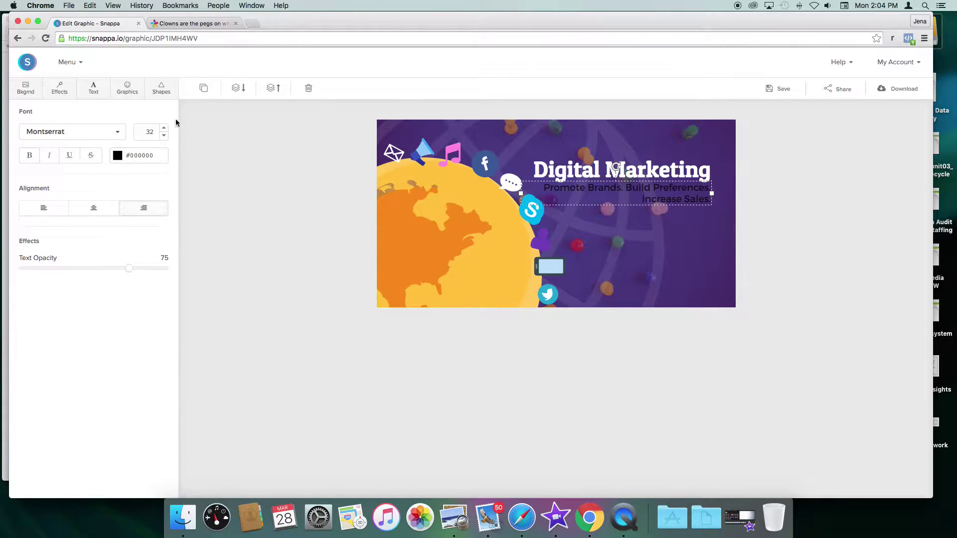
pyautogui.click(144, 155)
pyautogui.write('#ffffff')
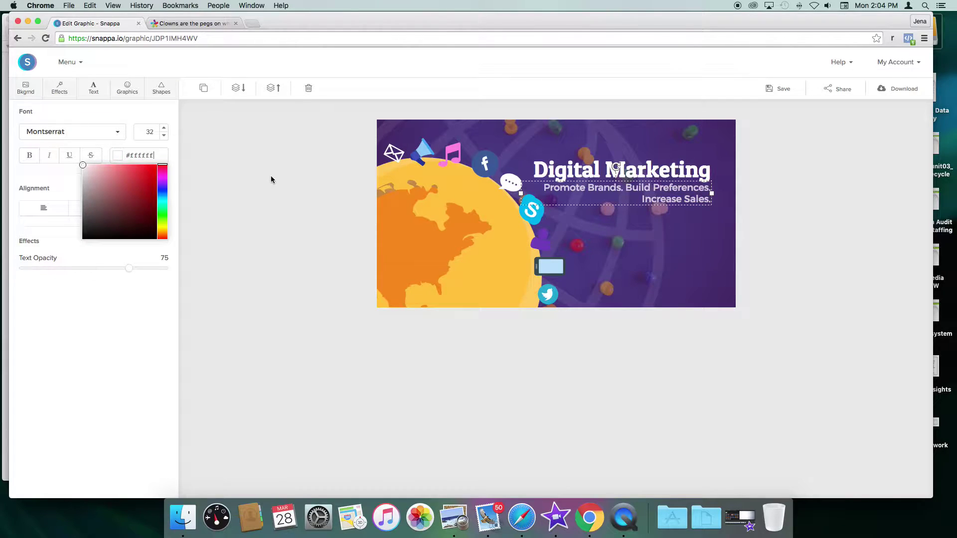
pyautogui.moveTo(127, 273); pyautogui.dragTo(201, 273)
pyautogui.click(267, 244)
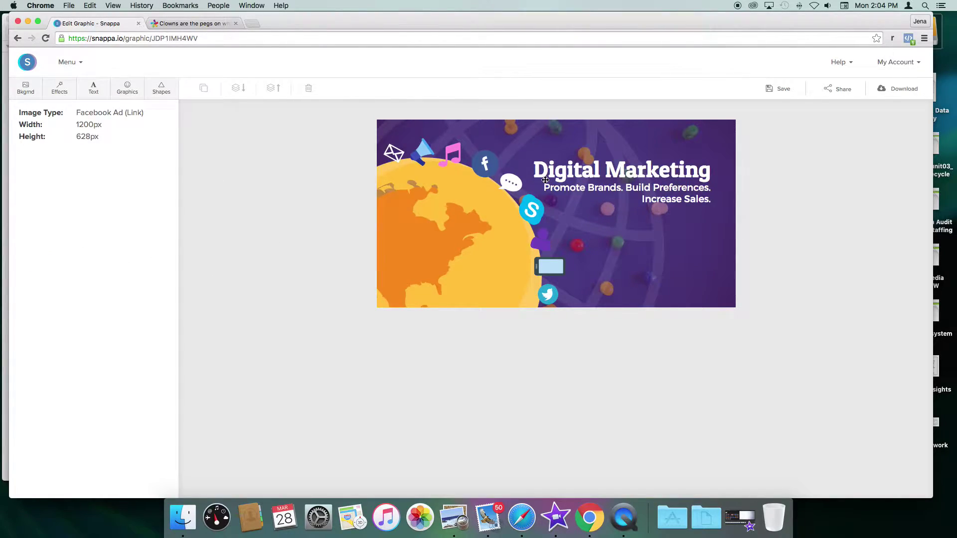
# Step: Change the headline from 'Digital Marketing' to 'Social Marketing'
pyautogui.click(614, 168)
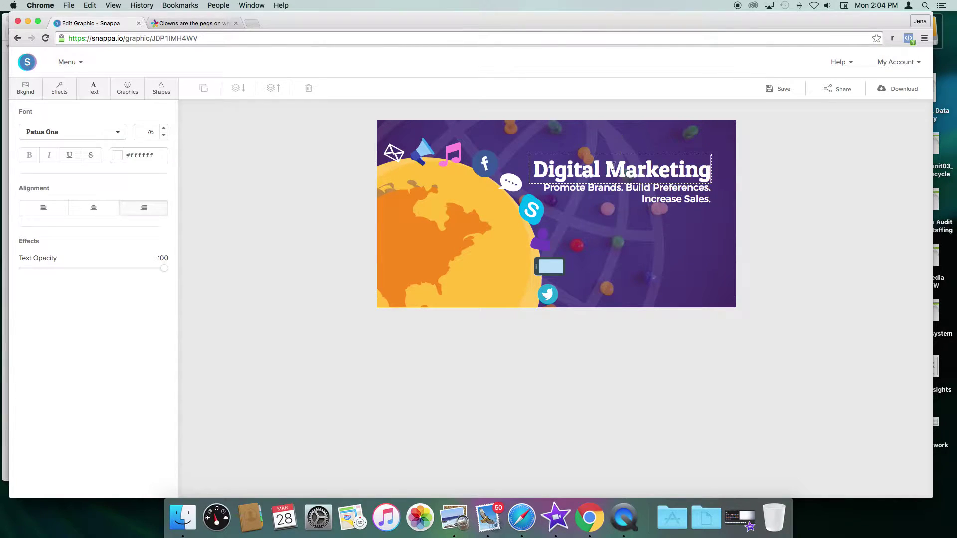
pyautogui.click(668, 173)
pyautogui.moveTo(600, 169); pyautogui.dragTo(524, 165)
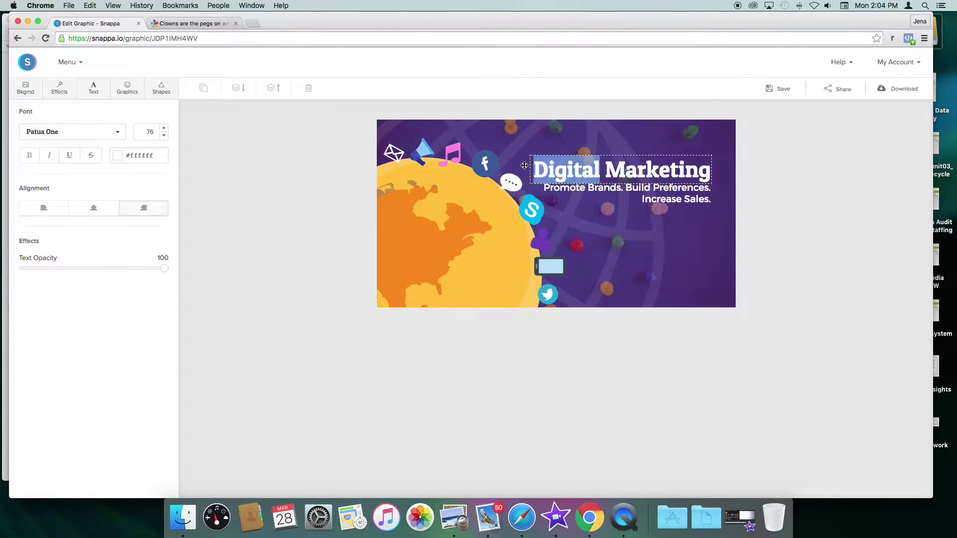
pyautogui.write('Social')
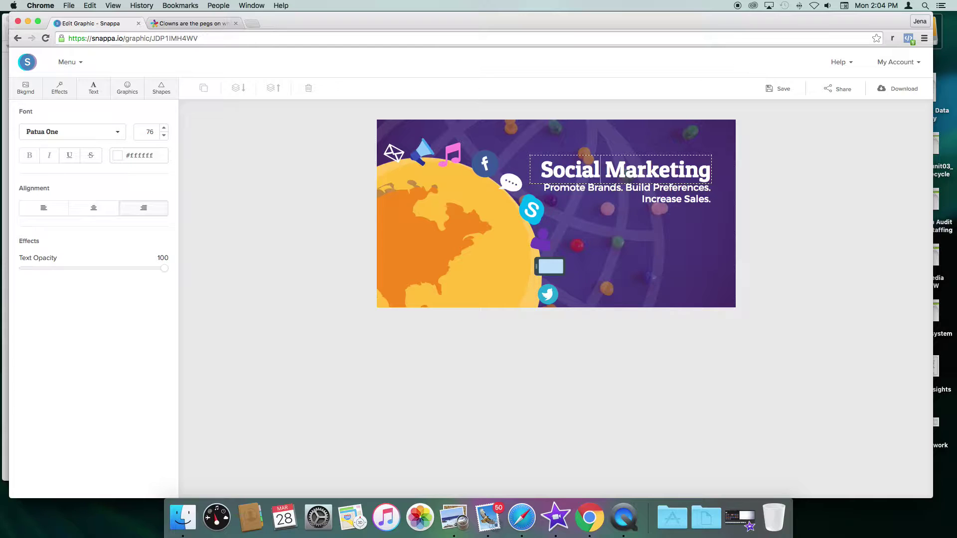
# Step: Replace 'Preferences.' with 'Communities.' in the tagline and delete the 'Increase Sales.' line
pyautogui.tripleClick(571, 188)
pyautogui.click(662, 200)
pyautogui.doubleClick(662, 200)
pyautogui.click(657, 200)
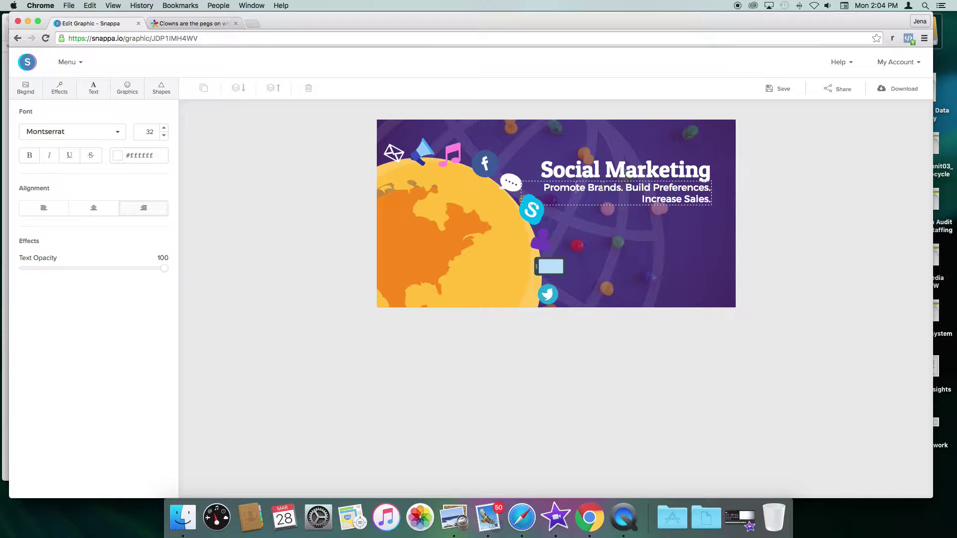
pyautogui.hotkey('shift', 'Left')
pyautogui.hotkey('shift', 'Left')
pyautogui.hotkey('shift', 'Left')
pyautogui.click(682, 197)
pyautogui.moveTo(654, 190); pyautogui.dragTo(711, 189)
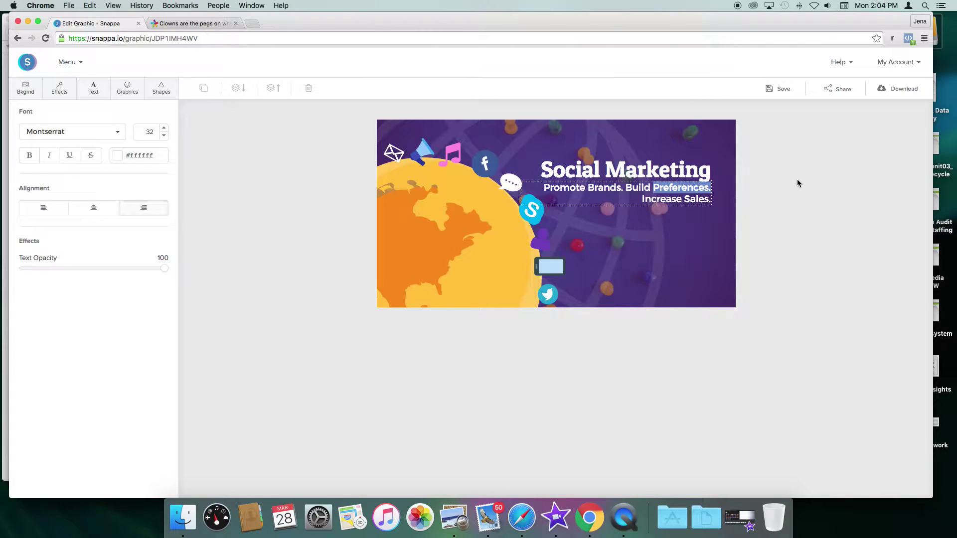
pyautogui.write('Communities.')
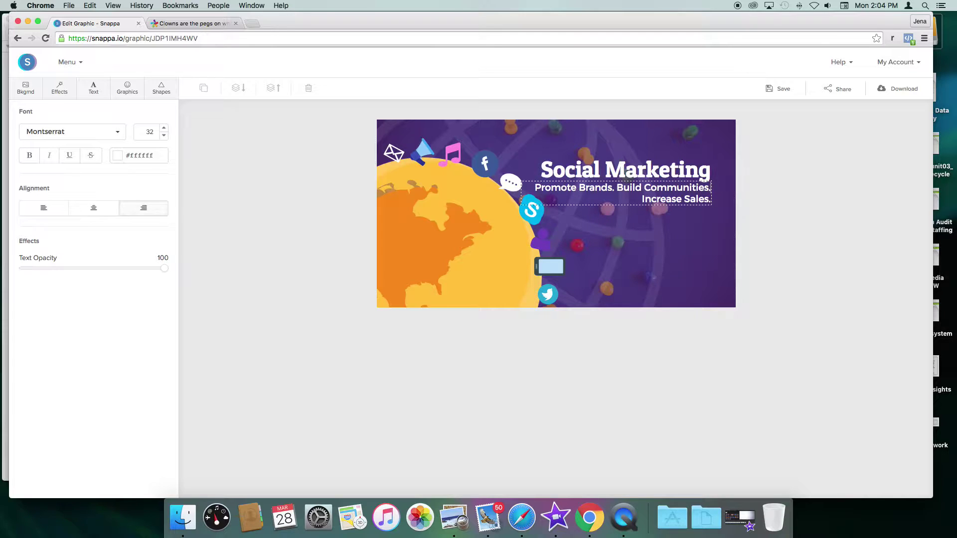
pyautogui.tripleClick(687, 196)
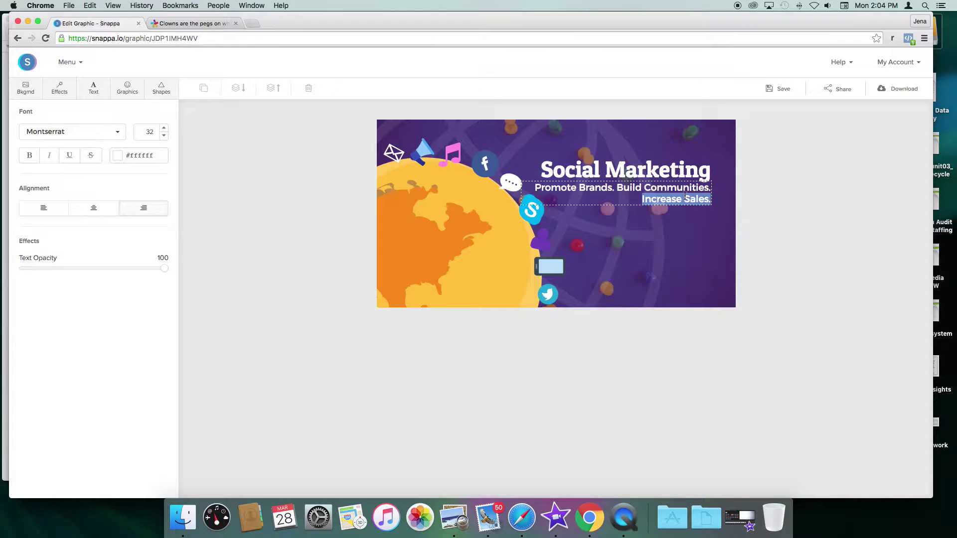
pyautogui.press('BackSpace')
pyautogui.click(682, 217)
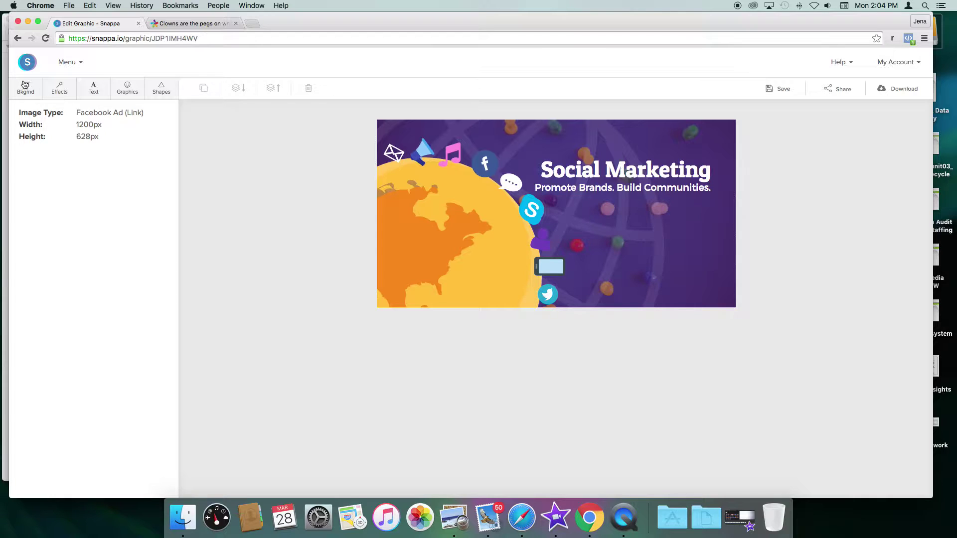
# Step: Place the woman's headshot from Uploads and resize it to fill the ad's right edge
pyautogui.click(127, 90)
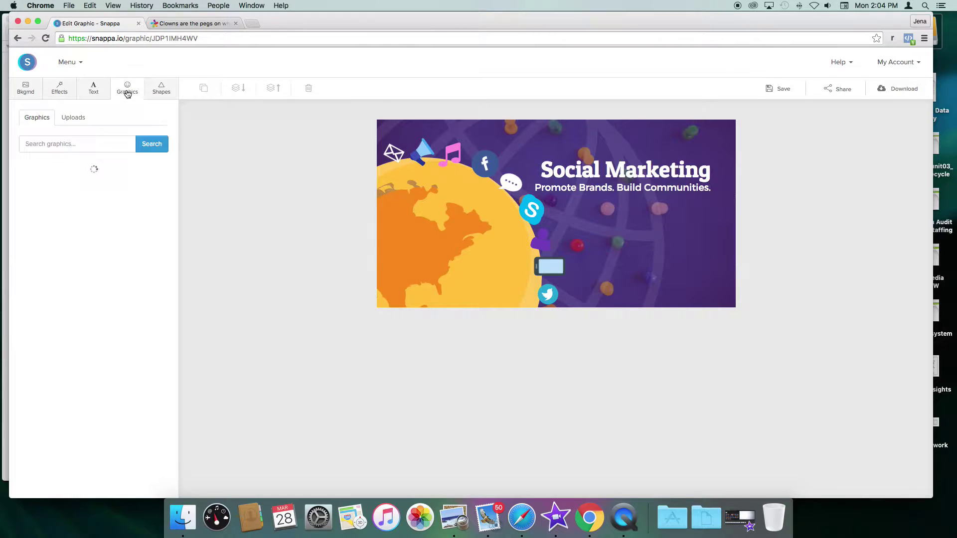
pyautogui.click(74, 118)
pyautogui.scroll(-15, 138, 274)
pyautogui.scroll(-15, 138, 275)
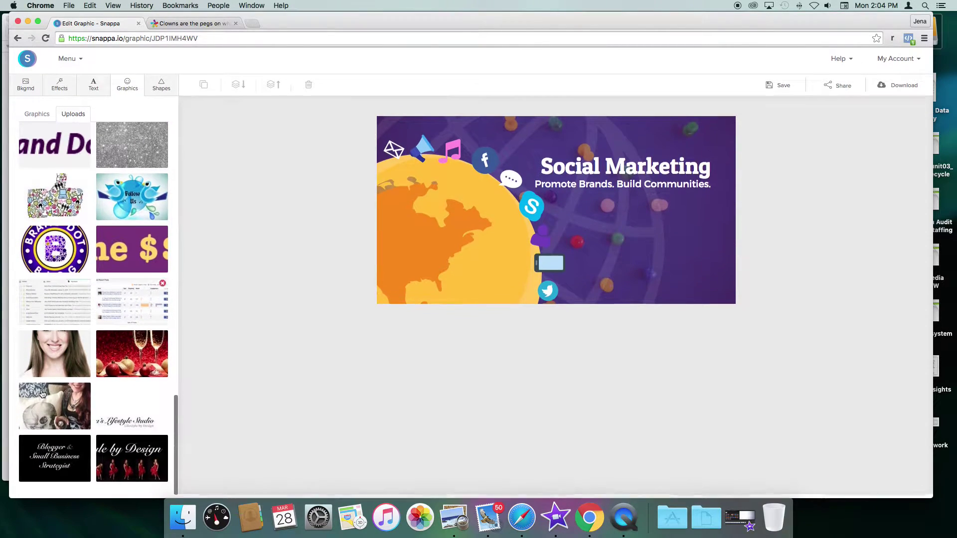
pyautogui.click(43, 370)
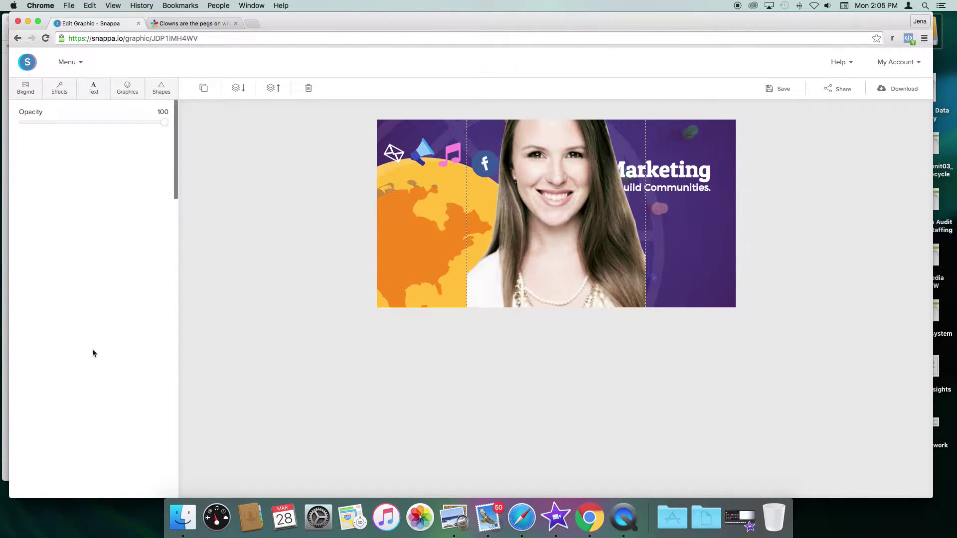
pyautogui.moveTo(541, 271); pyautogui.dragTo(547, 213)
pyautogui.moveTo(553, 140); pyautogui.dragTo(497, 148)
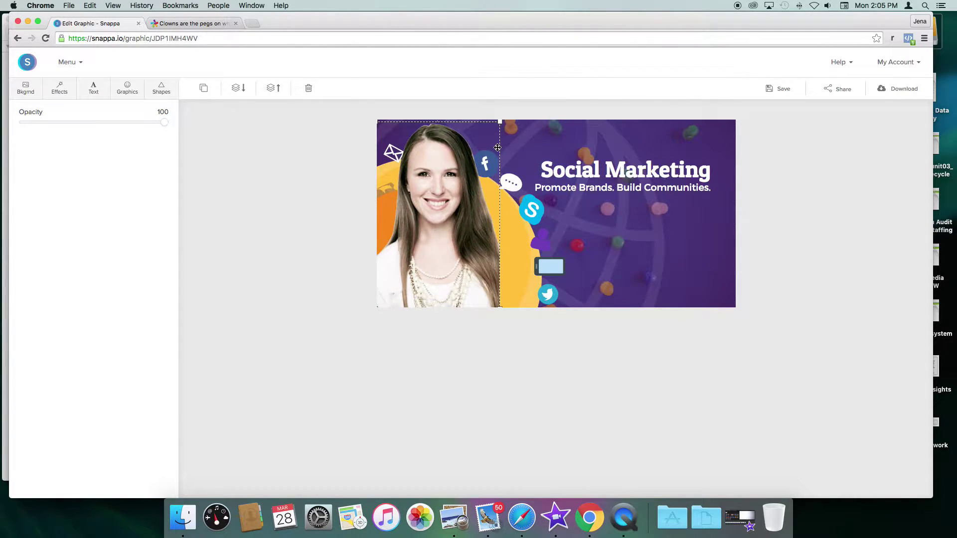
pyautogui.moveTo(440, 246); pyautogui.dragTo(672, 249)
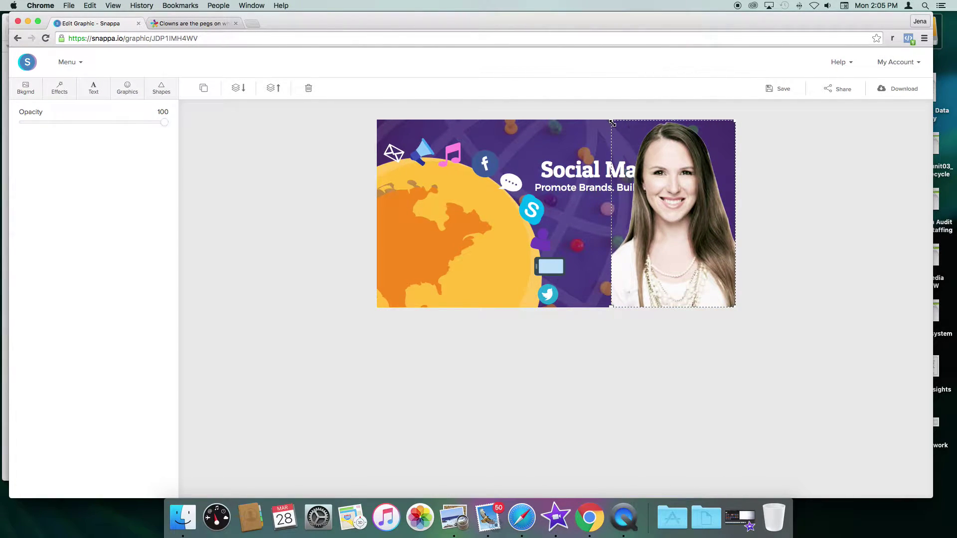
pyautogui.moveTo(611, 120); pyautogui.dragTo(617, 131)
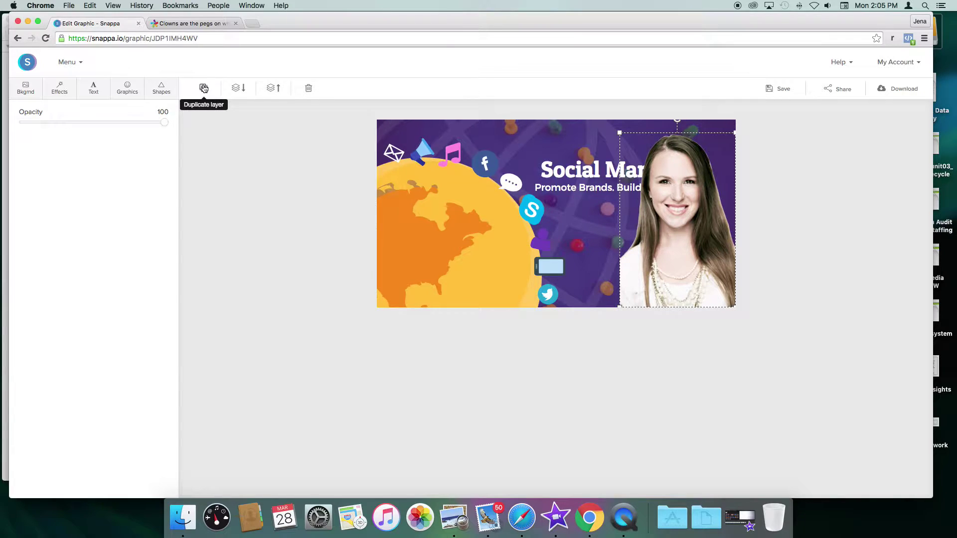
# Step: Add a filled rectangle and stretch it along the ad's bottom edge
pyautogui.click(161, 88)
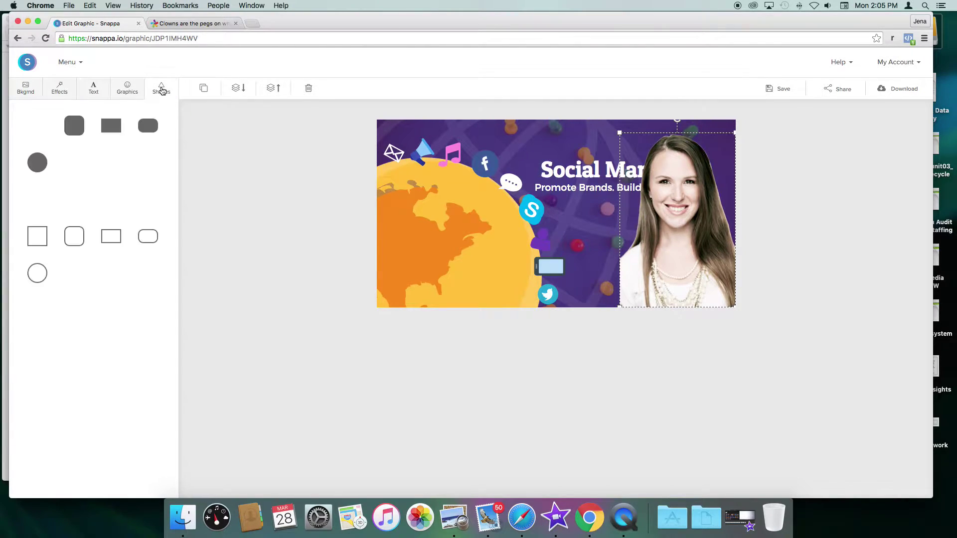
pyautogui.click(114, 129)
pyautogui.moveTo(555, 212); pyautogui.dragTo(331, 266)
pyautogui.moveTo(483, 275); pyautogui.dragTo(478, 335)
# Step: Fill the band with #6e2e75 and send it behind the headshot
pyautogui.click(142, 131)
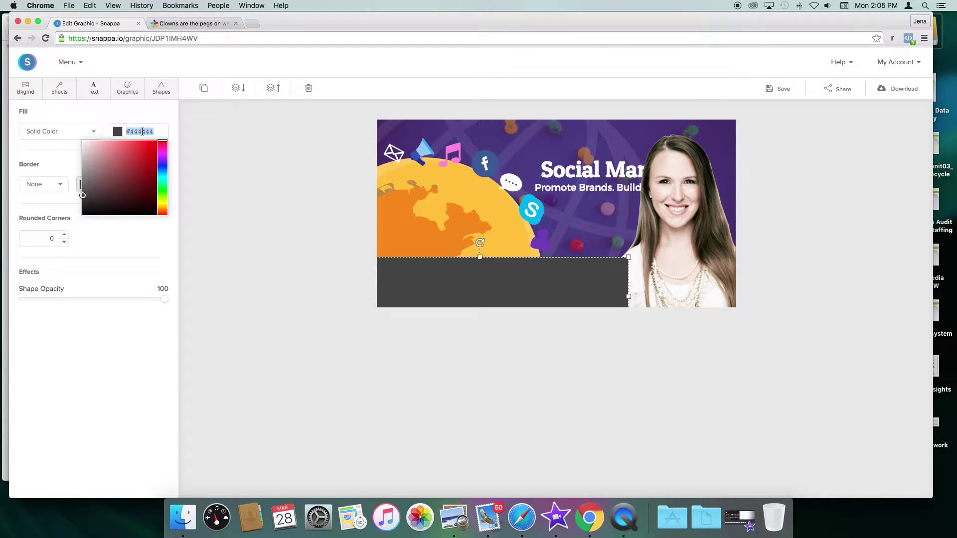
pyautogui.write('6e2e75')
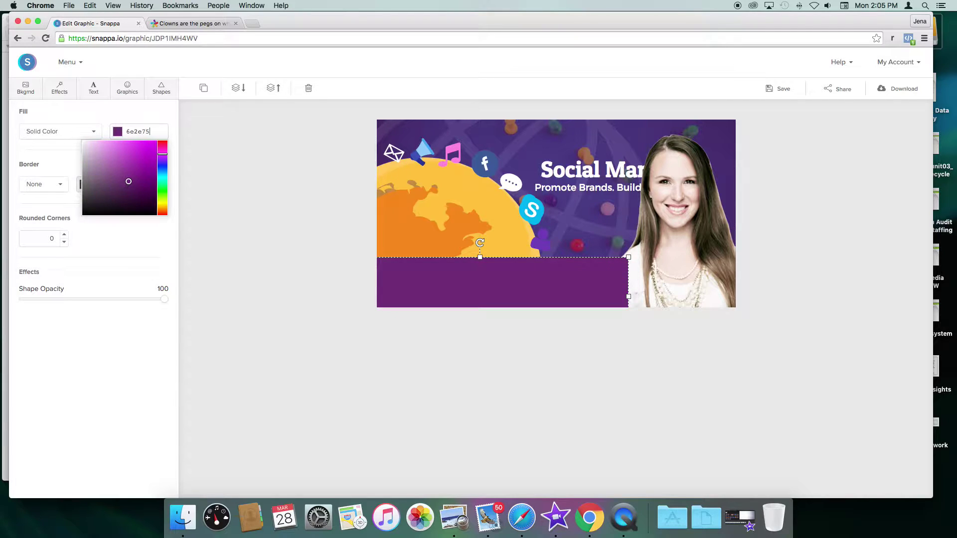
pyautogui.click(241, 130)
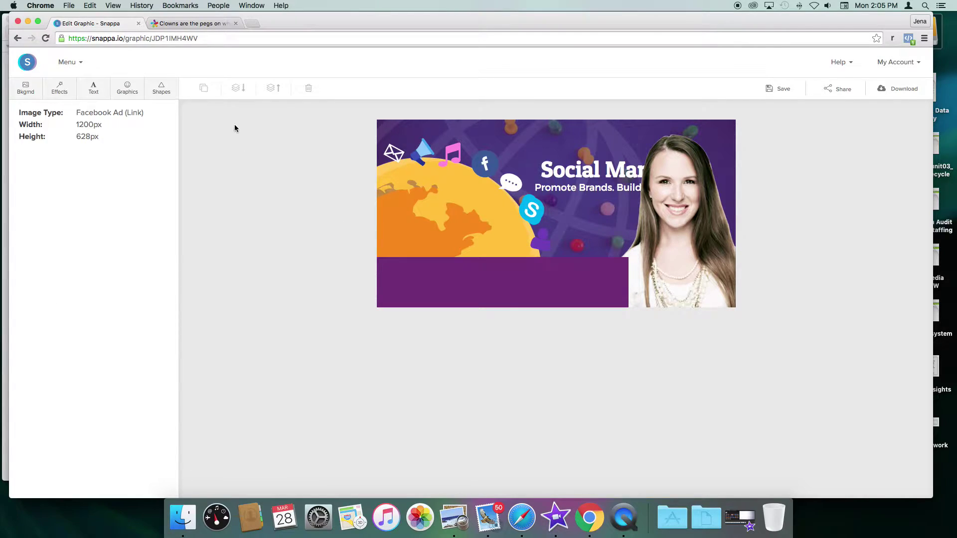
pyautogui.click(506, 277)
pyautogui.click(238, 93)
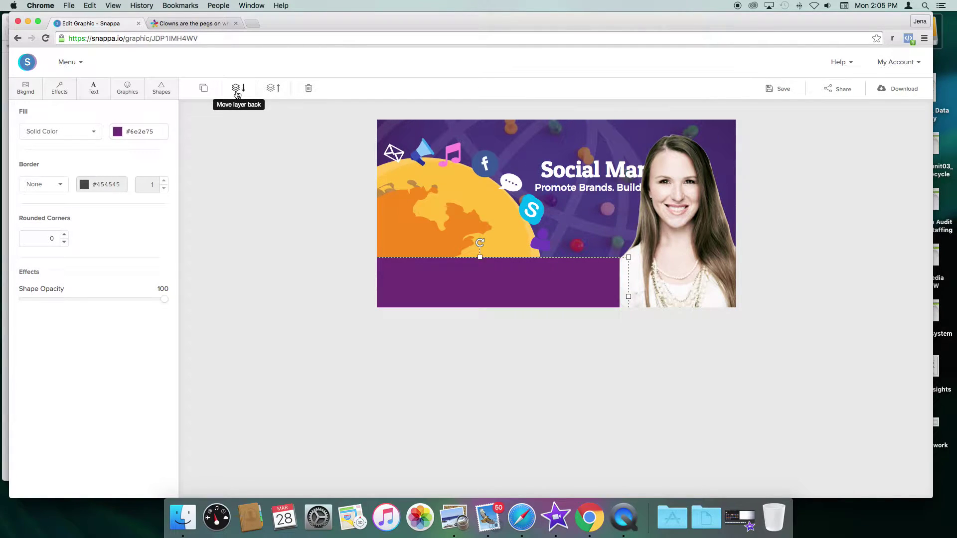
pyautogui.click(271, 171)
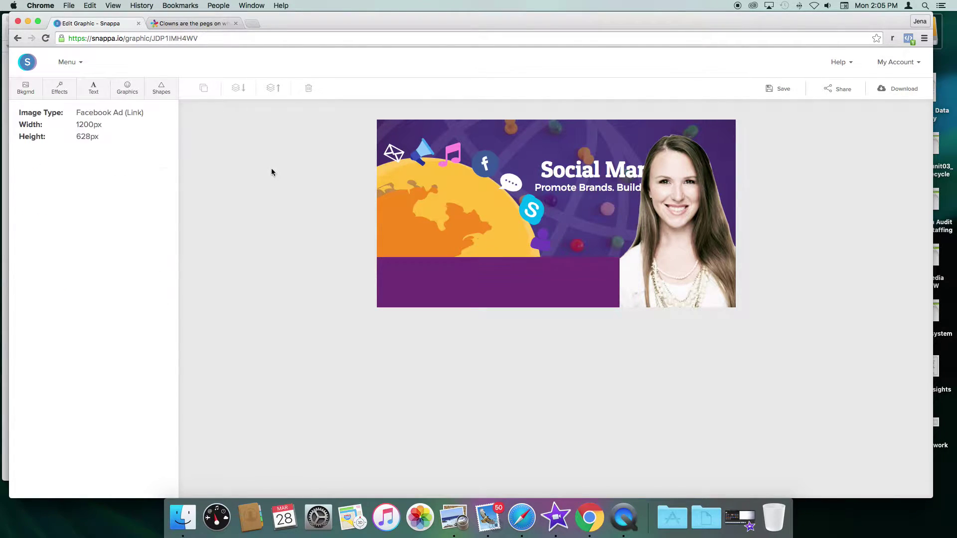
pyautogui.click(127, 89)
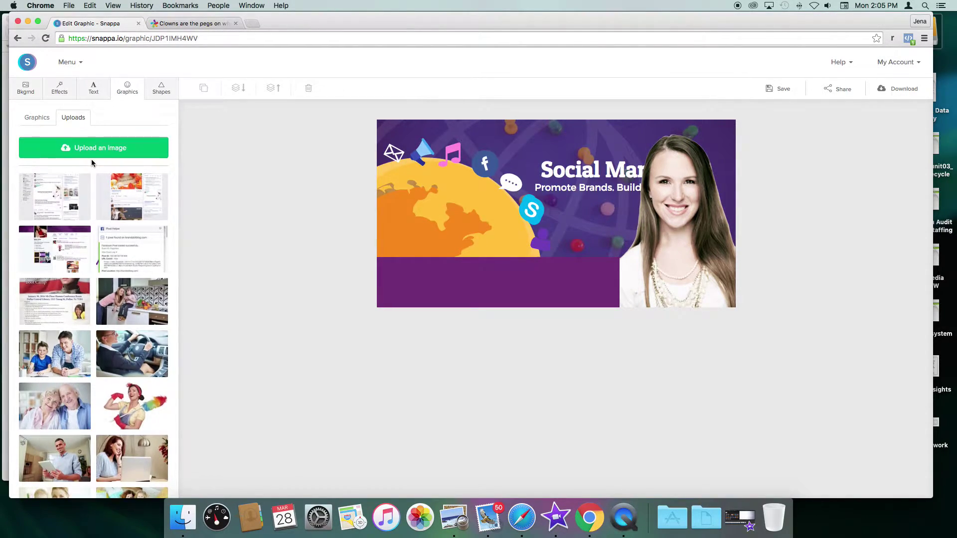
# Step: Insert the gold texture upload, enlarge it, and place it at the canvas bottom
pyautogui.scroll(-15, 135, 239)
pyautogui.click(138, 243)
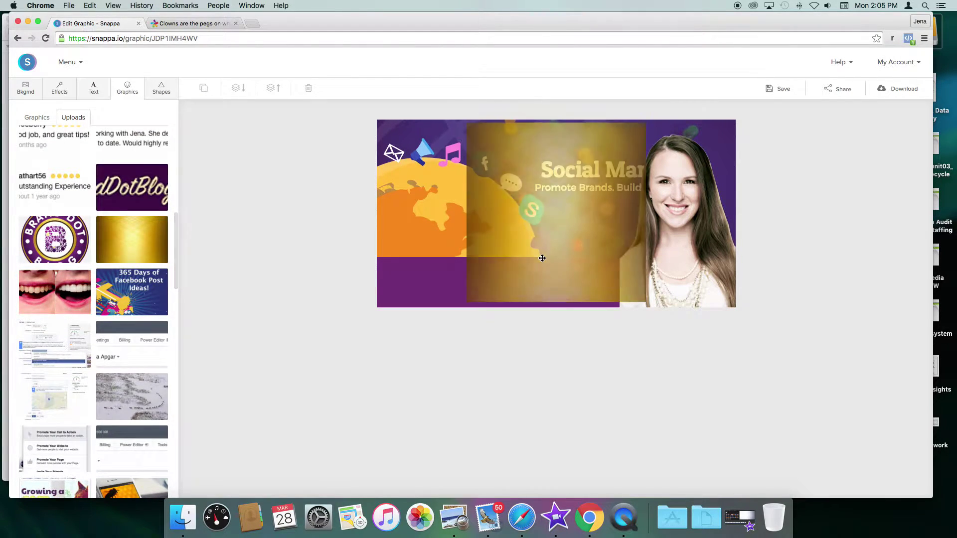
pyautogui.moveTo(568, 167); pyautogui.dragTo(477, 310)
pyautogui.moveTo(557, 267); pyautogui.dragTo(617, 212)
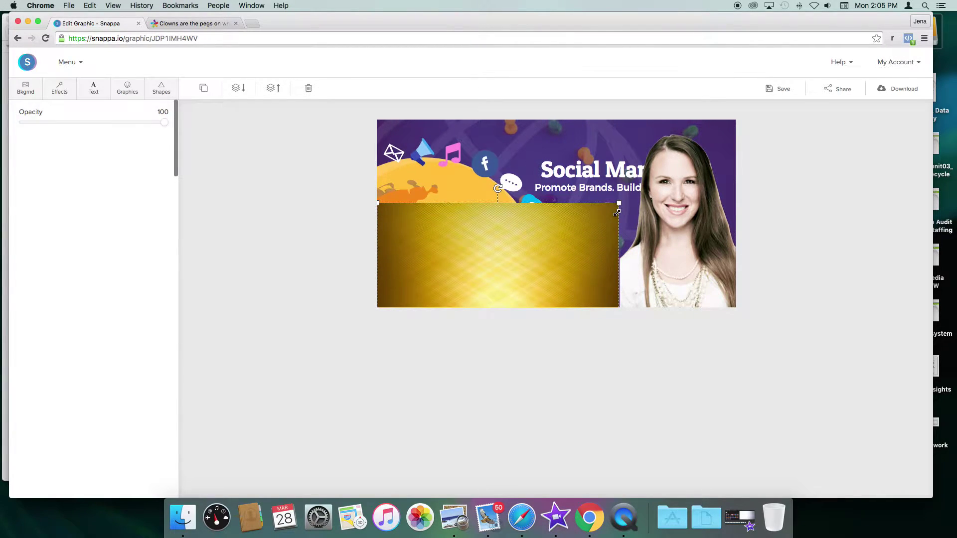
pyautogui.moveTo(501, 213); pyautogui.dragTo(501, 271)
# Step: Move the purple bar over the gold image and set its fill to #3e0f44
pyautogui.click(428, 186)
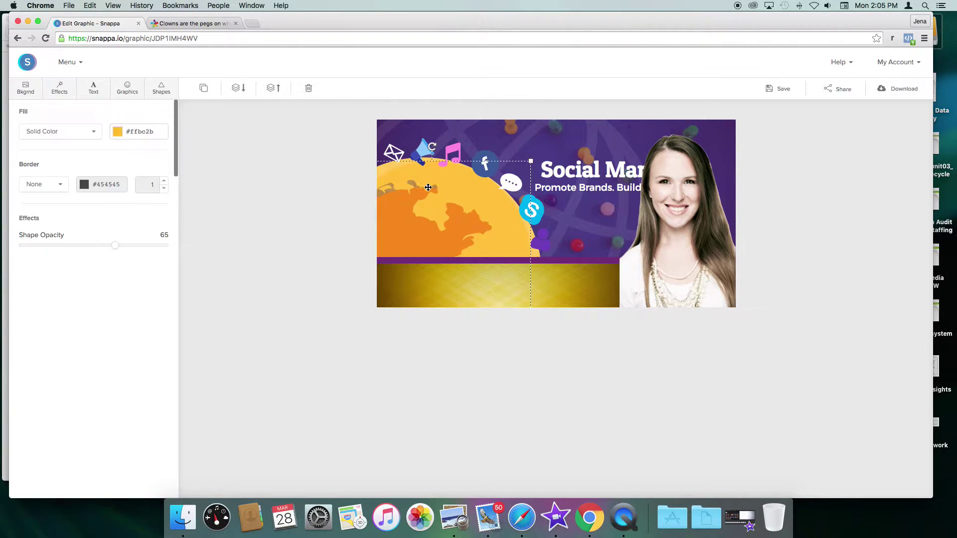
pyautogui.click(467, 260)
pyautogui.moveTo(535, 259); pyautogui.dragTo(553, 286)
pyautogui.click(142, 134)
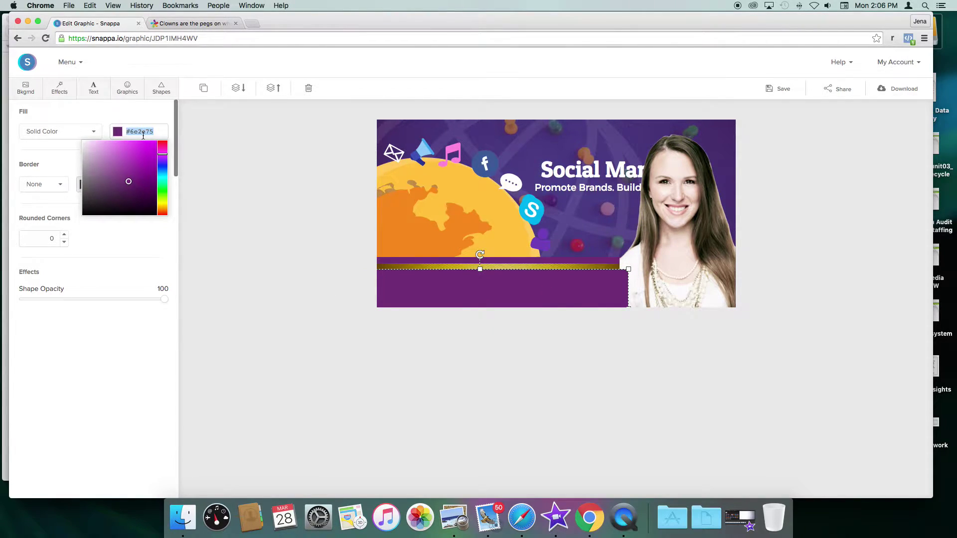
pyautogui.write('3e0f44')
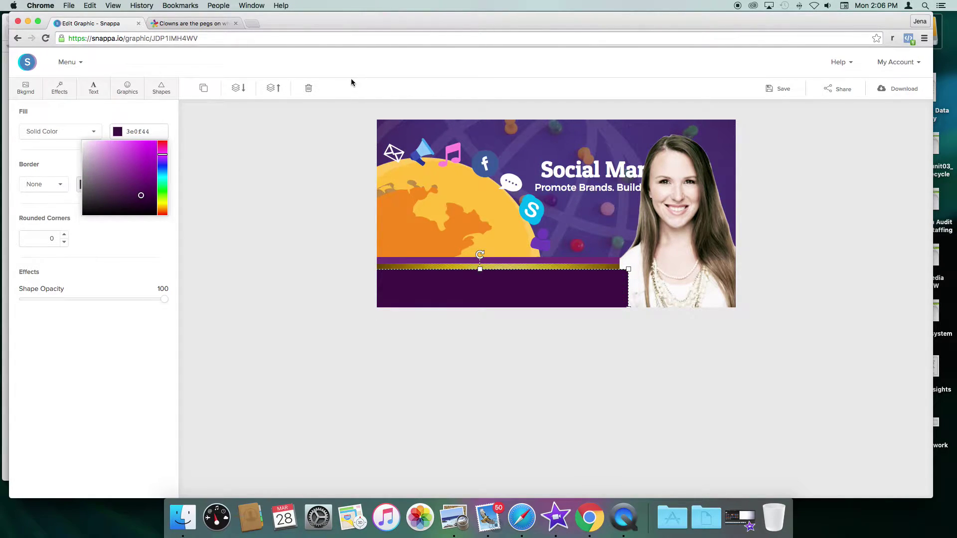
# Step: Reorder the gold and dark purple layers so a thin gold stripe shows along the band's top
pyautogui.click(241, 89)
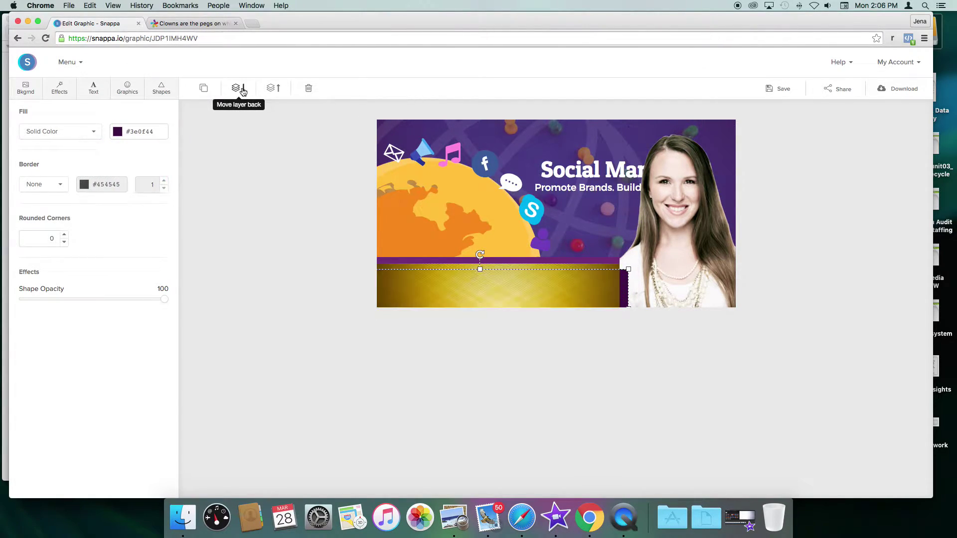
pyautogui.click(515, 278)
pyautogui.click(241, 90)
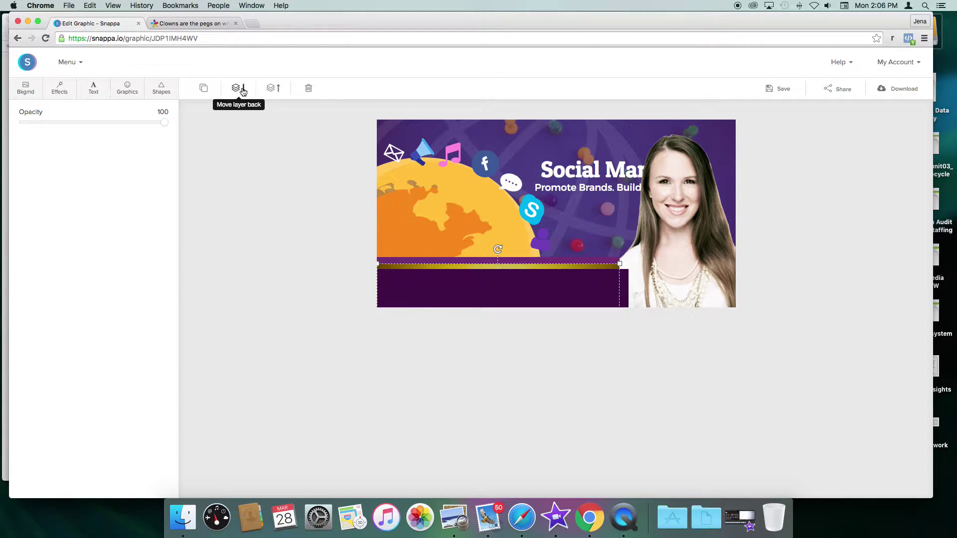
pyautogui.click(588, 284)
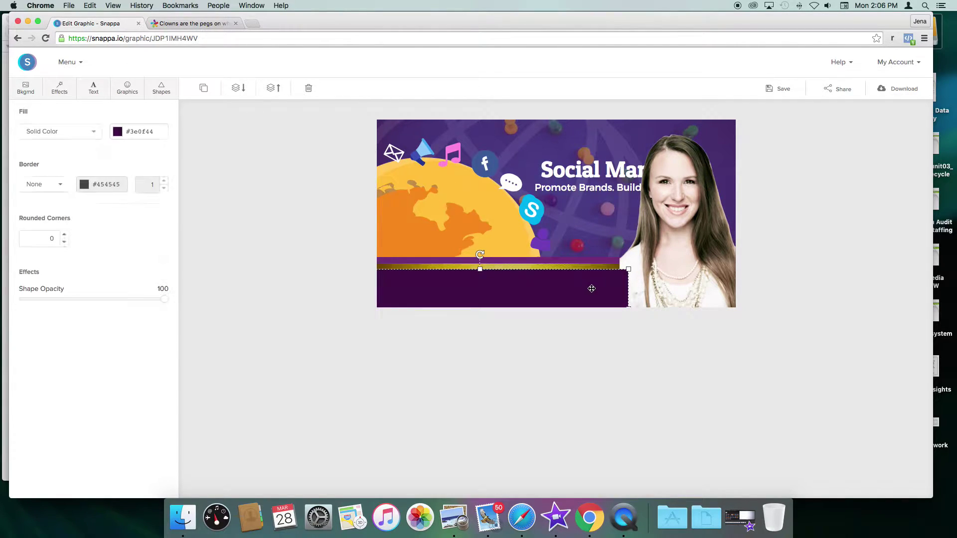
pyautogui.click(237, 90)
pyautogui.click(239, 90)
pyautogui.click(471, 279)
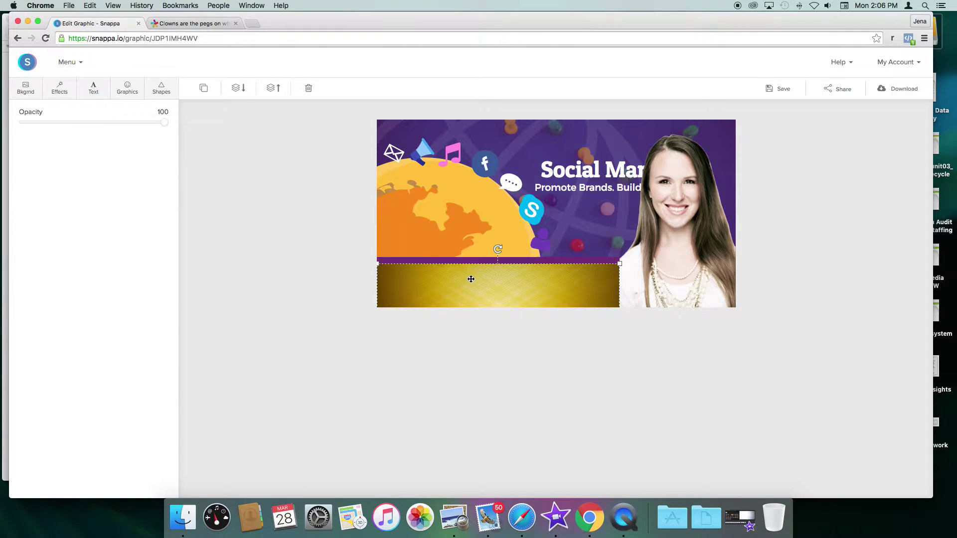
pyautogui.click(246, 88)
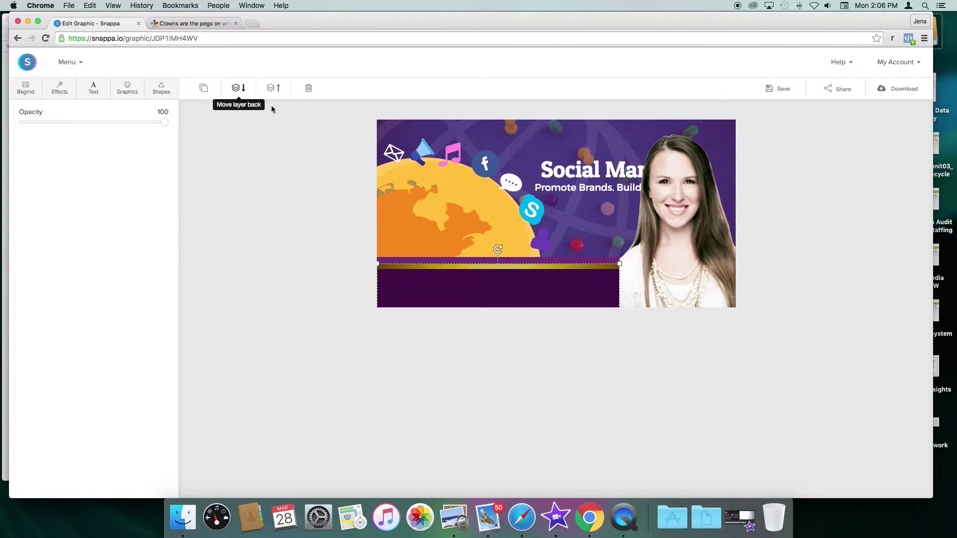
pyautogui.click(310, 281)
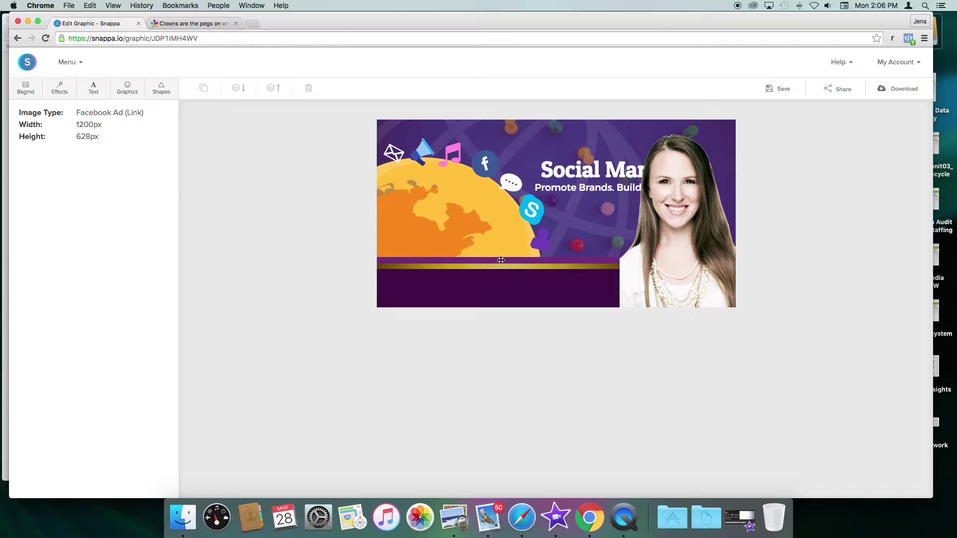
# Step: Move the Social Marketing headline left, bring it forward, and drag it into the purple band
pyautogui.click(582, 171)
pyautogui.moveTo(588, 169); pyautogui.dragTo(540, 181)
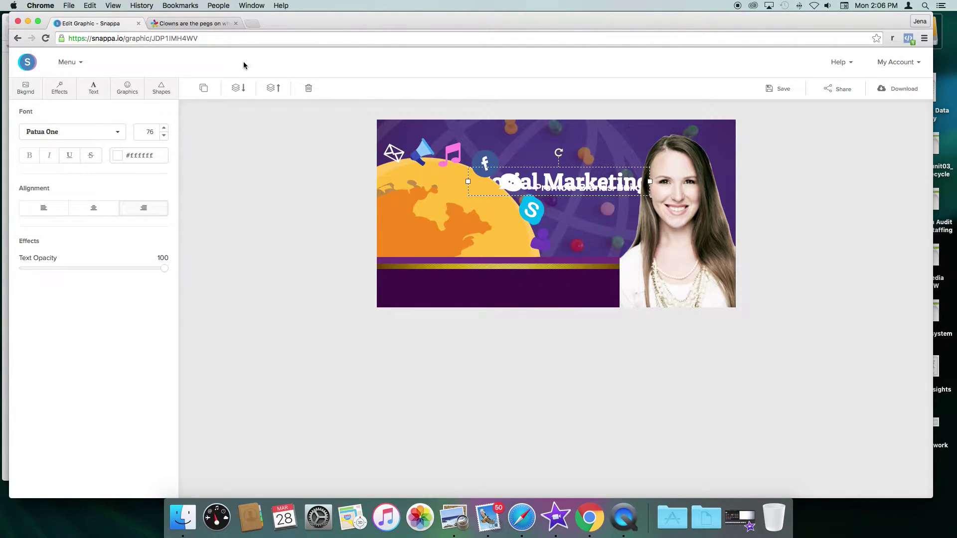
pyautogui.click(273, 88)
pyautogui.moveTo(577, 183); pyautogui.dragTo(516, 277)
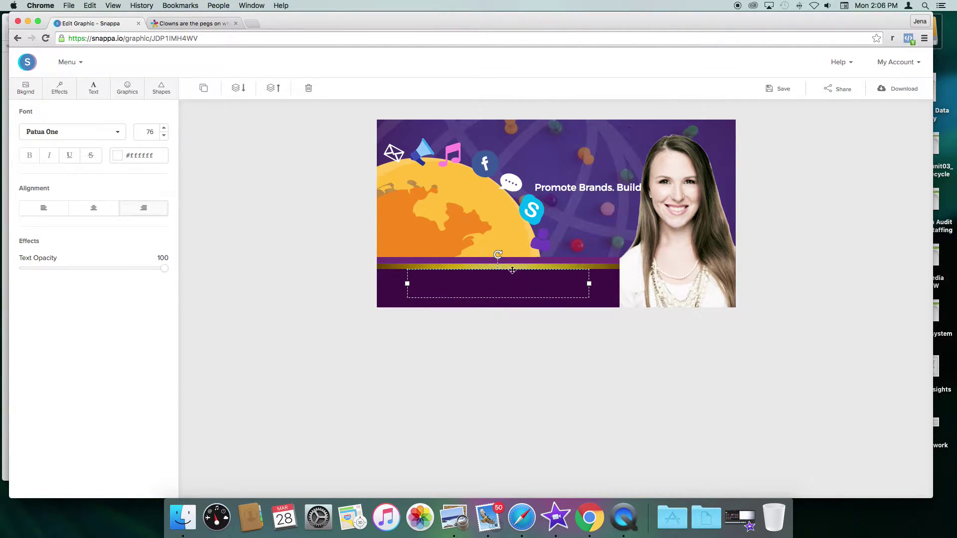
# Step: Bring the 'Social Marketing' headline forward, then move the tagline under it and bring it forward
pyautogui.click(273, 90)
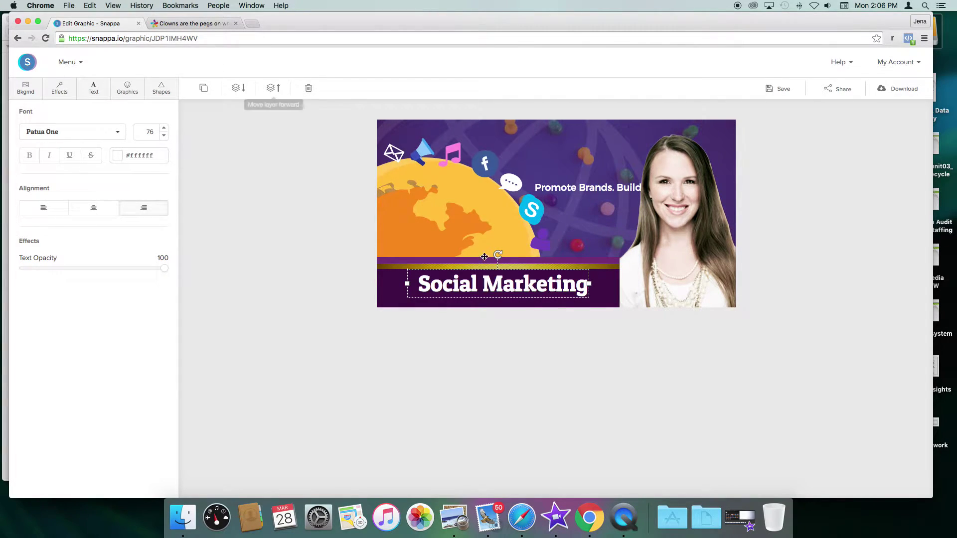
pyautogui.click(597, 189)
pyautogui.moveTo(599, 189); pyautogui.dragTo(487, 301)
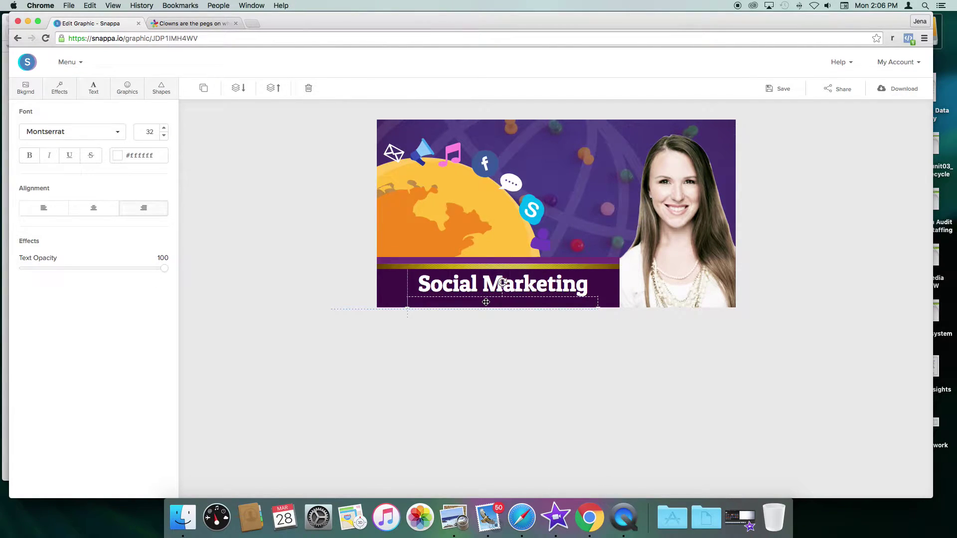
pyautogui.click(274, 89)
pyautogui.click(274, 88)
pyautogui.click(543, 287)
# Step: Centre the 'Promote Brands. Build Communities.' tagline beneath the headline on the purple band
pyautogui.click(539, 301)
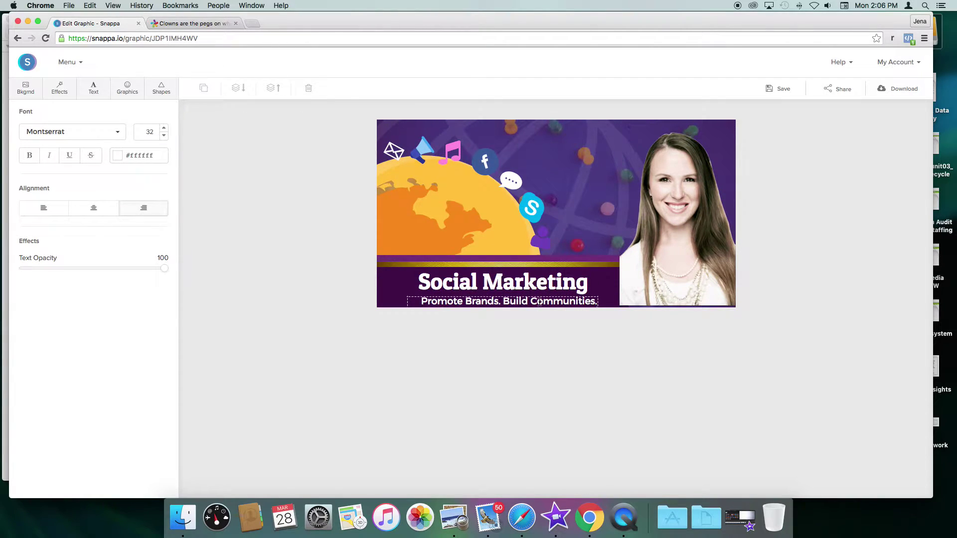
pyautogui.click(652, 287)
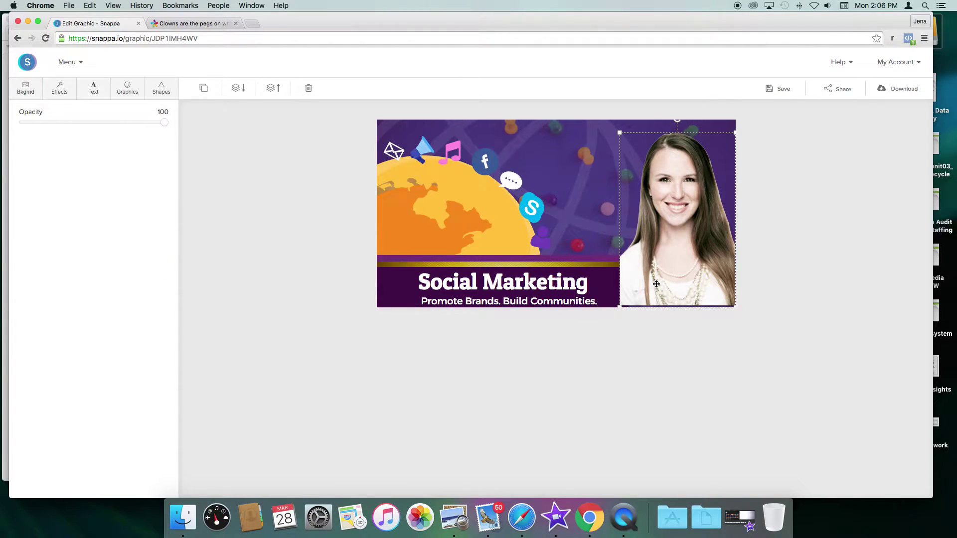
pyautogui.moveTo(571, 304); pyautogui.dragTo(561, 301)
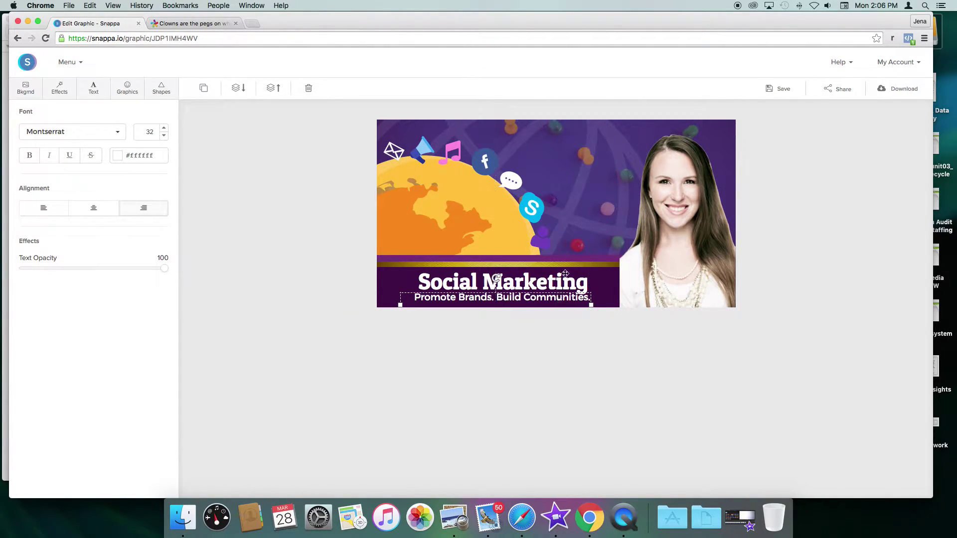
pyautogui.click(617, 208)
pyautogui.press('Escape')
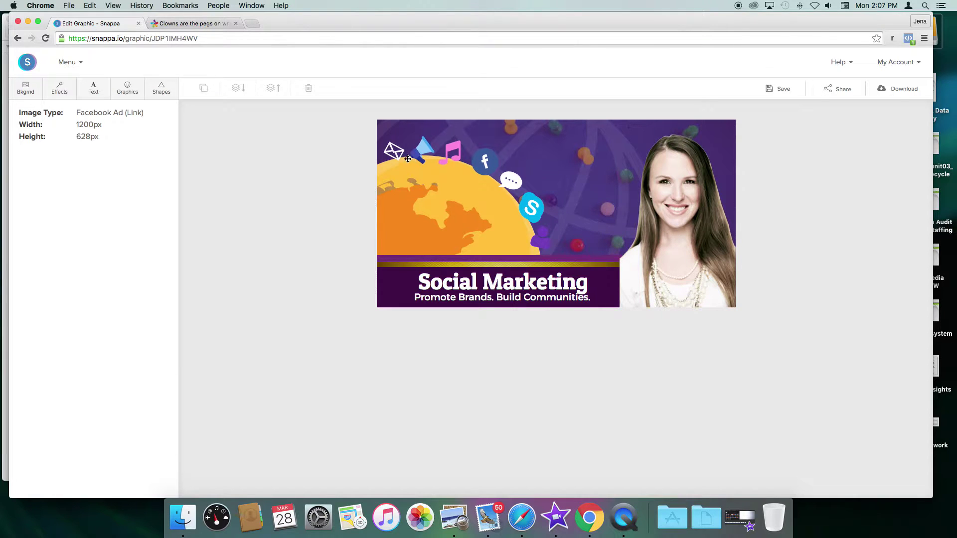
# Step: Rotate the megaphone graphic so it stands upright on the globe
pyautogui.click(393, 152)
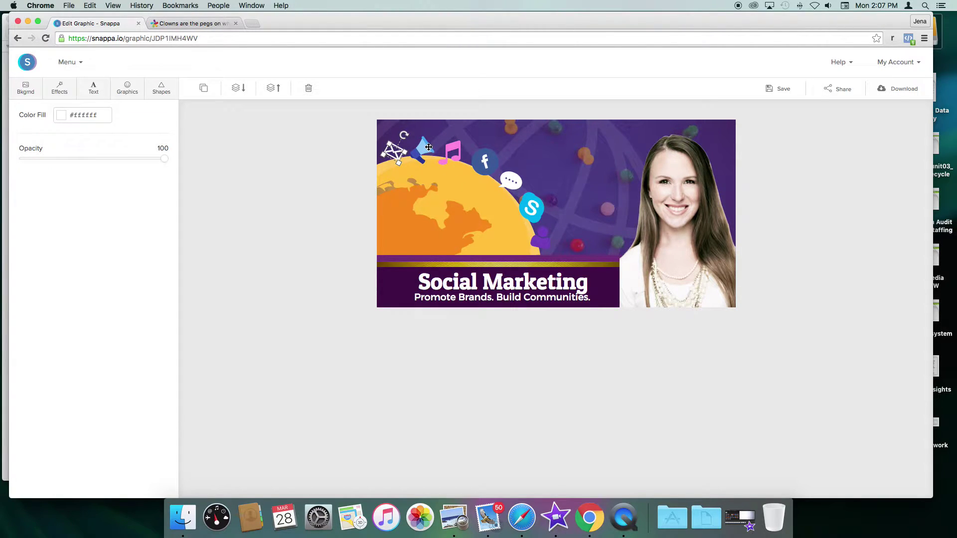
pyautogui.click(421, 149)
pyautogui.click(424, 147)
pyautogui.moveTo(407, 134); pyautogui.dragTo(410, 155)
# Step: Move the Facebook icon up beside the megaphone and enlarge the white chat bubble
pyautogui.click(451, 152)
pyautogui.click(485, 156)
pyautogui.moveTo(485, 158); pyautogui.dragTo(483, 145)
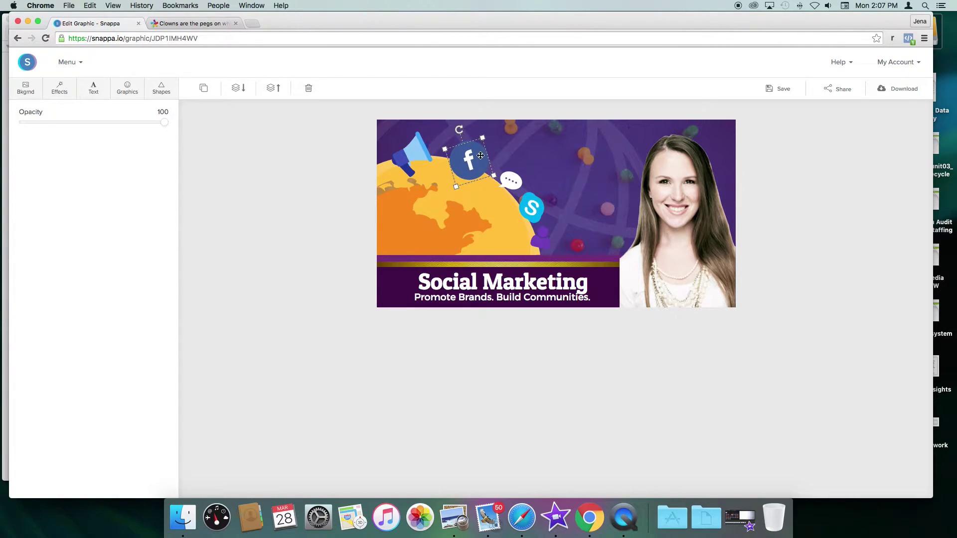
pyautogui.click(512, 185)
pyautogui.moveTo(496, 187); pyautogui.dragTo(519, 212)
# Step: Delete the purple person figure, move the Skype icon down-right, and nudge the chat bubble down
pyautogui.click(532, 211)
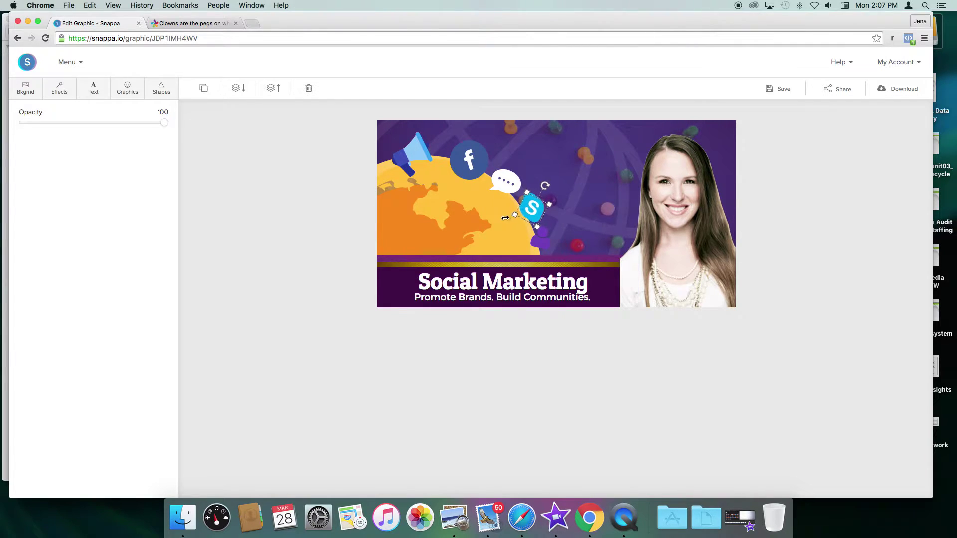
pyautogui.click(545, 239)
pyautogui.press('Delete')
pyautogui.moveTo(535, 215); pyautogui.dragTo(540, 235)
pyautogui.moveTo(506, 186); pyautogui.dragTo(507, 192)
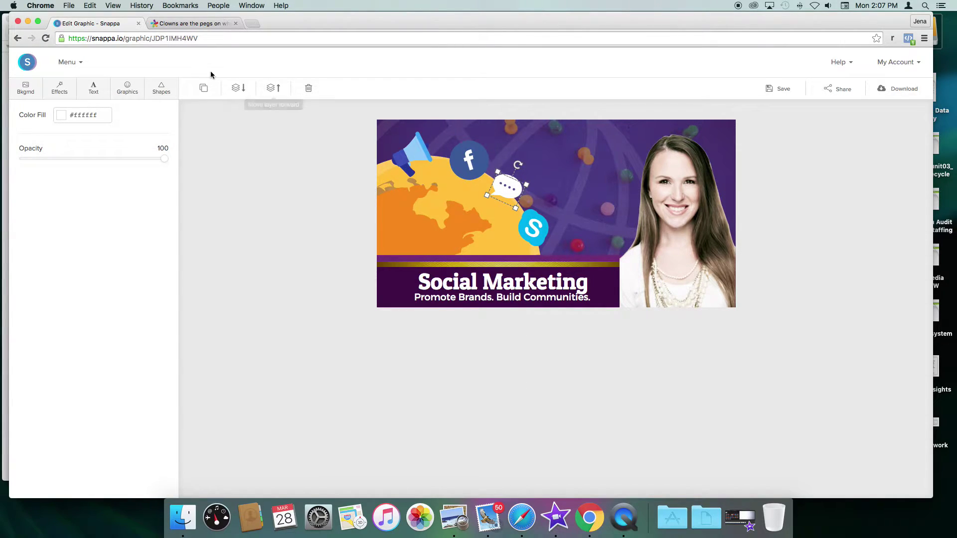
# Step: Search the stock graphics for 'arrow' and add the curved right-pointing arrow
pyautogui.click(127, 89)
pyautogui.click(39, 118)
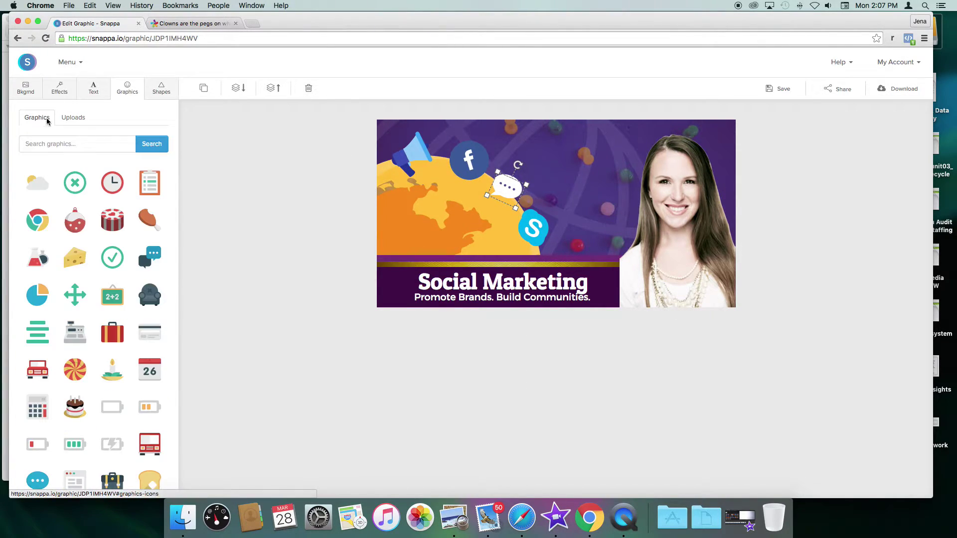
pyautogui.click(62, 140)
pyautogui.write('arrow')
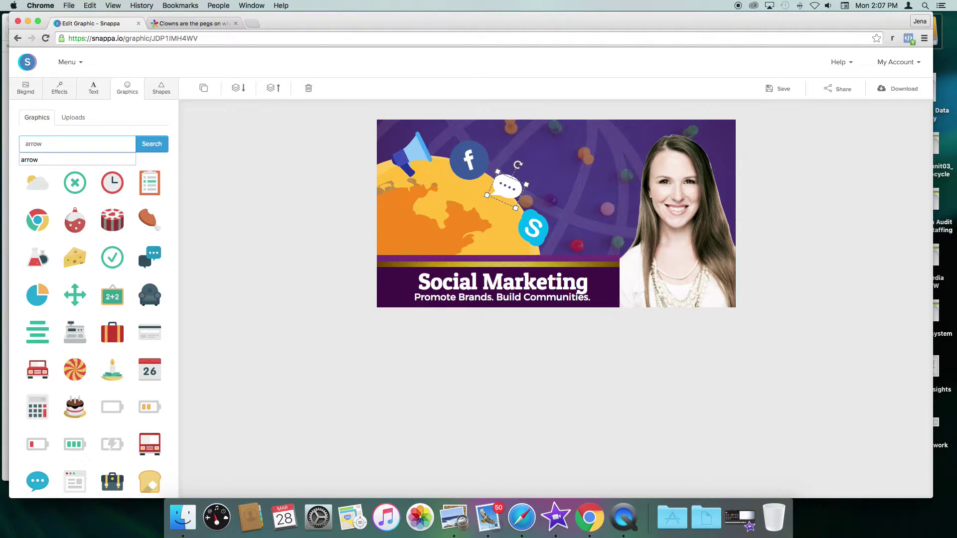
pyautogui.press('Return')
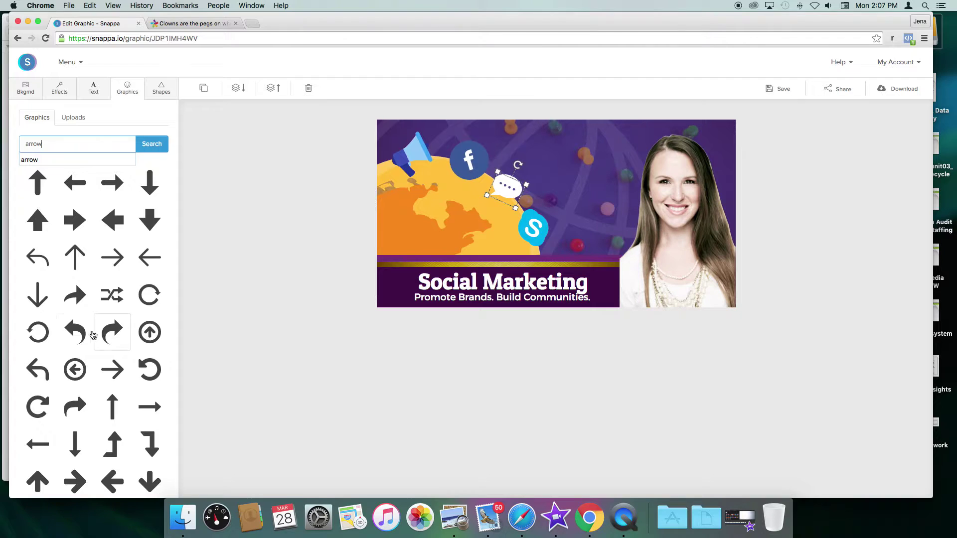
pyautogui.click(111, 333)
# Step: Colour the arrow yellow #ffd431, then rotate, shrink and place it near the headshot
pyautogui.click(555, 208)
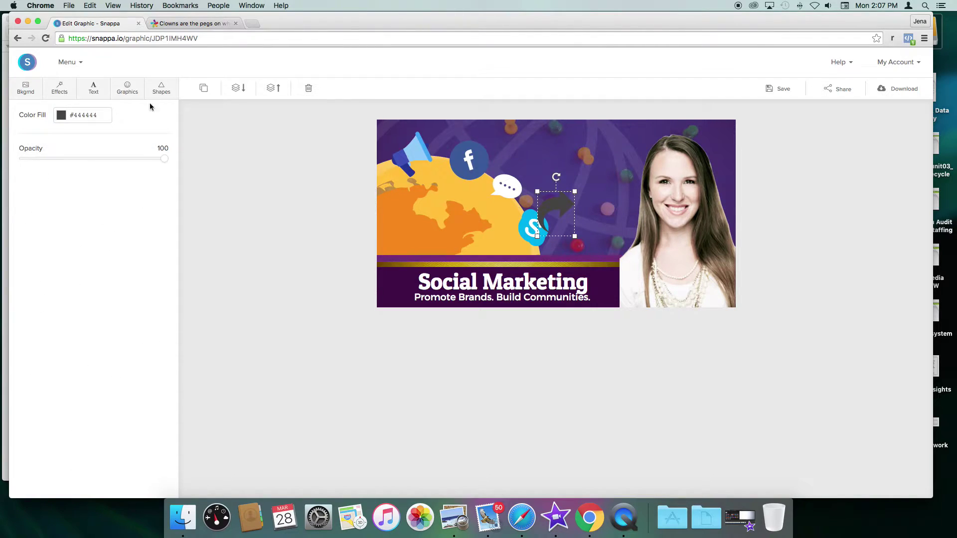
pyautogui.doubleClick(91, 116)
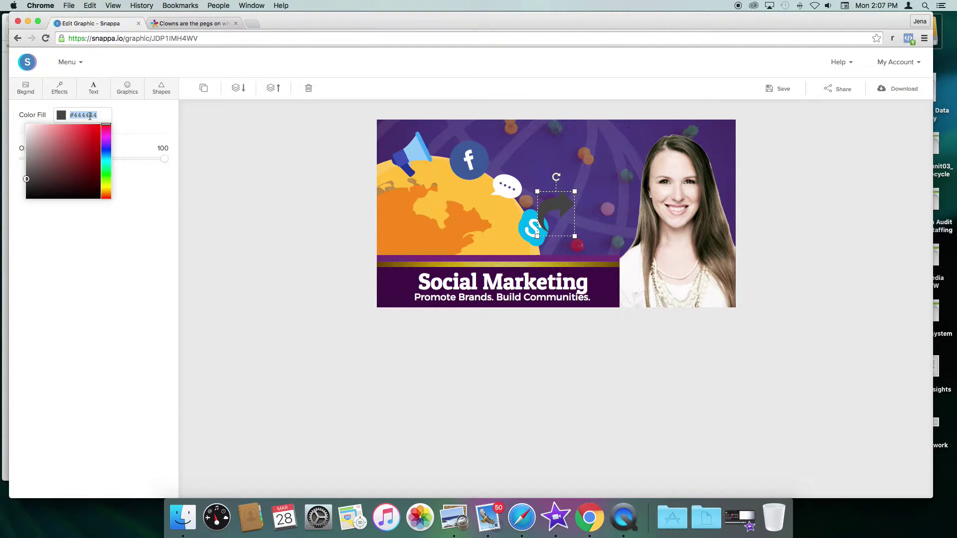
pyautogui.write('ffd')
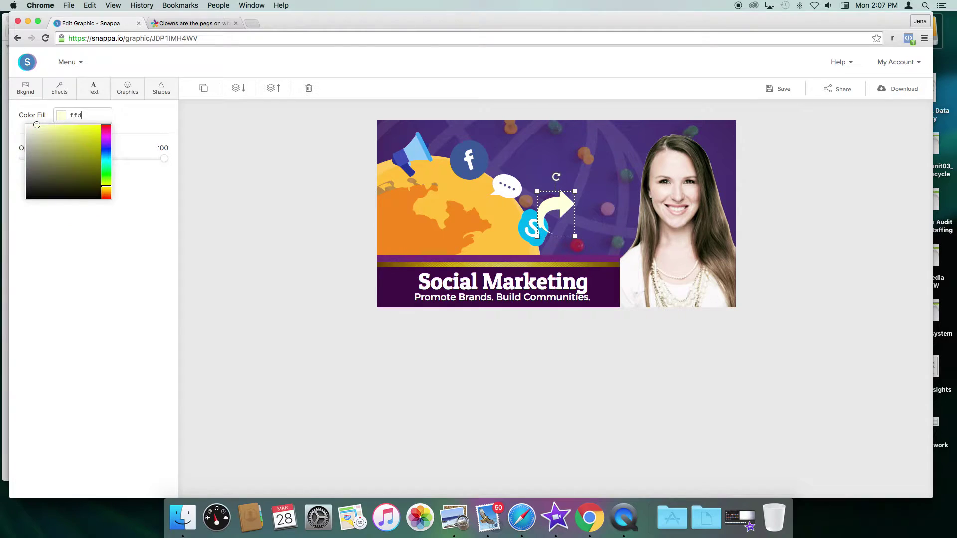
pyautogui.write('431')
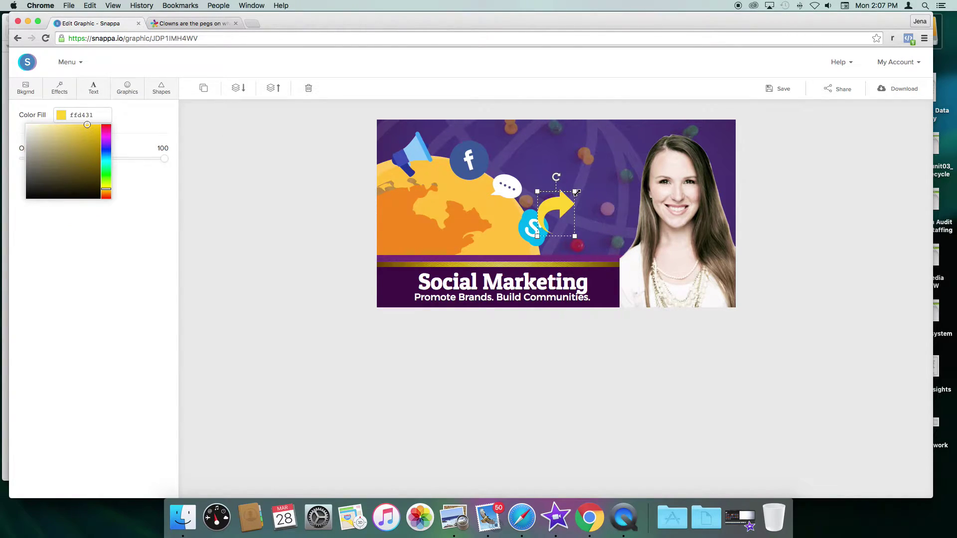
pyautogui.moveTo(556, 177); pyautogui.dragTo(613, 205)
pyautogui.moveTo(541, 210); pyautogui.dragTo(698, 259)
pyautogui.moveTo(700, 292); pyautogui.dragTo(632, 278)
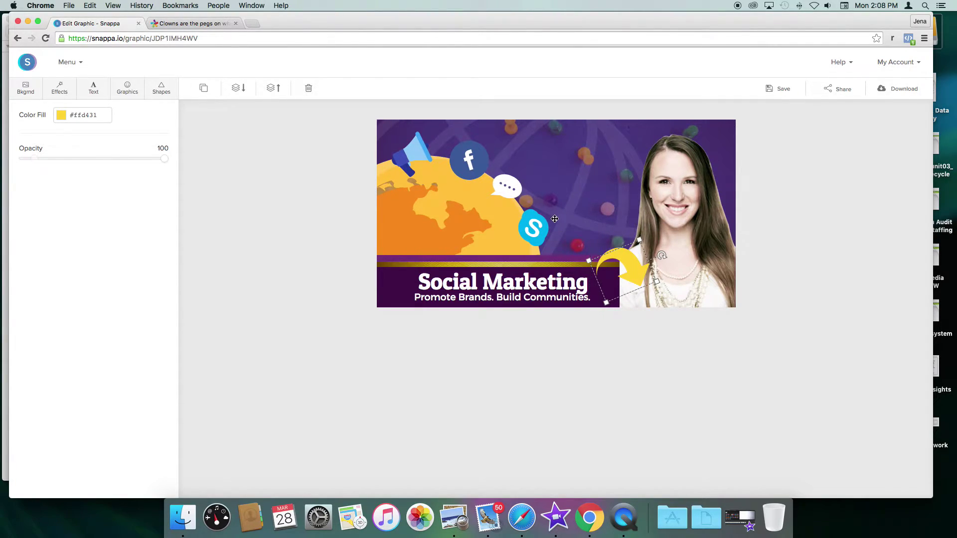
pyautogui.click(649, 134)
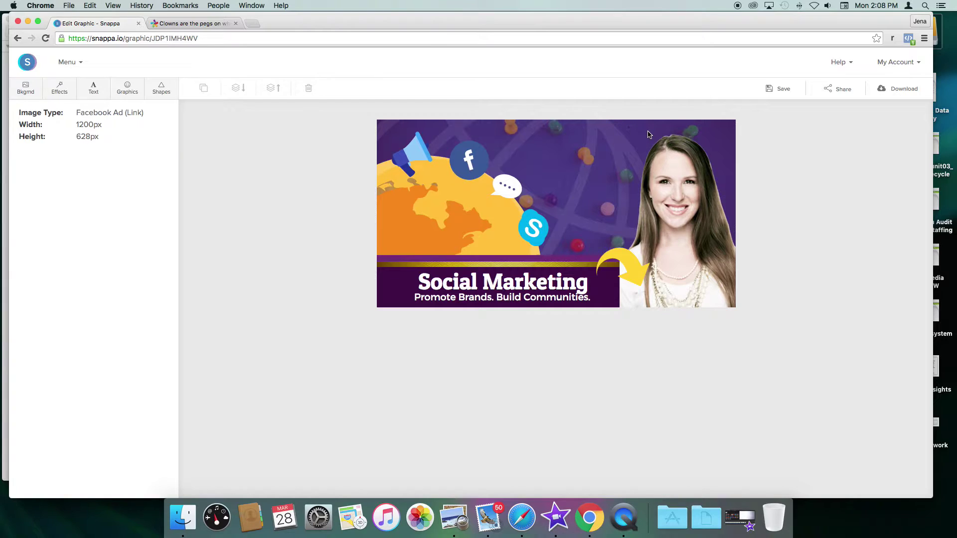
# Step: Recolour the arrow green #2abd31, then delete it from the ad
pyautogui.click(633, 266)
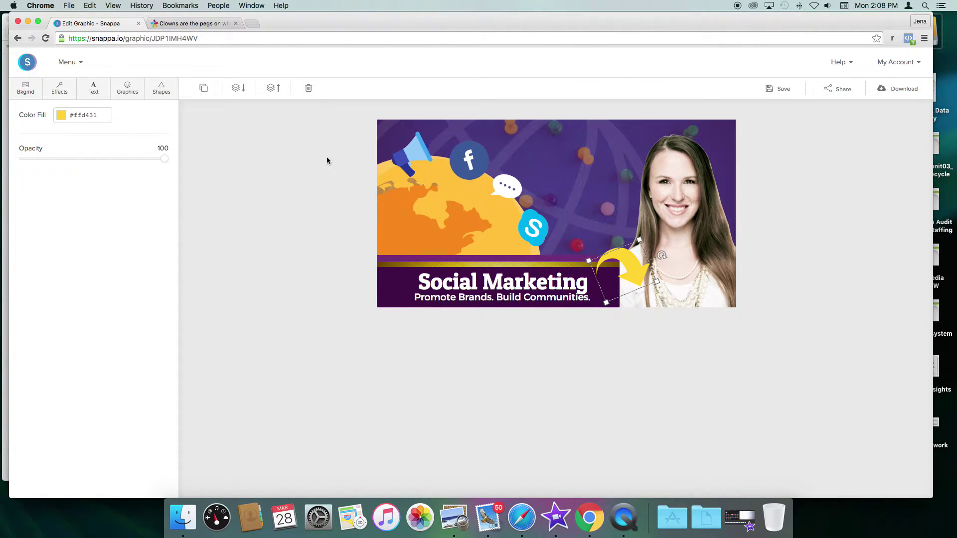
pyautogui.click(87, 115)
pyautogui.doubleClick(91, 116)
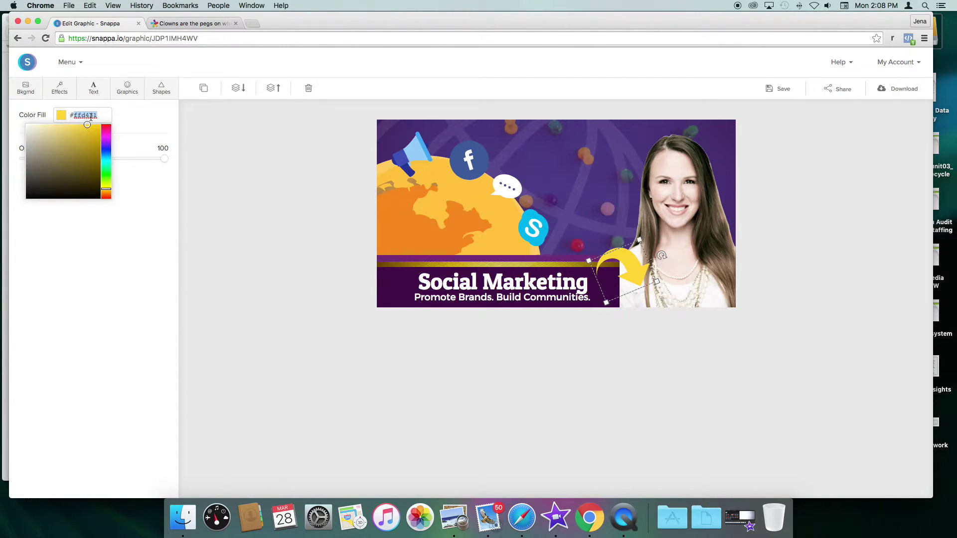
pyautogui.moveTo(108, 134)
pyautogui.mouseDown()
pyautogui.moveTo(110, 215)
pyautogui.moveTo(107, 167)
pyautogui.mouseUp()
pyautogui.moveTo(106, 174); pyautogui.dragTo(86, 143)
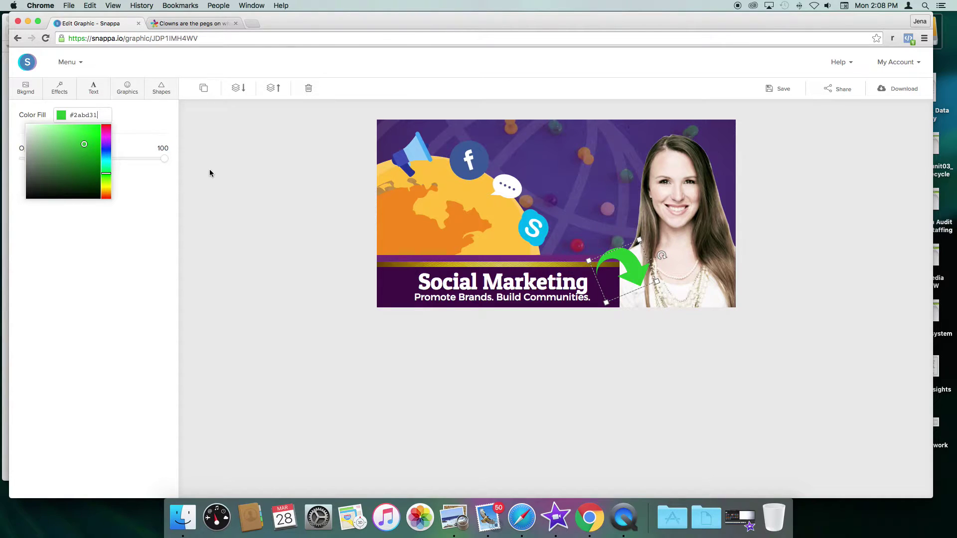
pyautogui.click(295, 156)
pyautogui.click(636, 268)
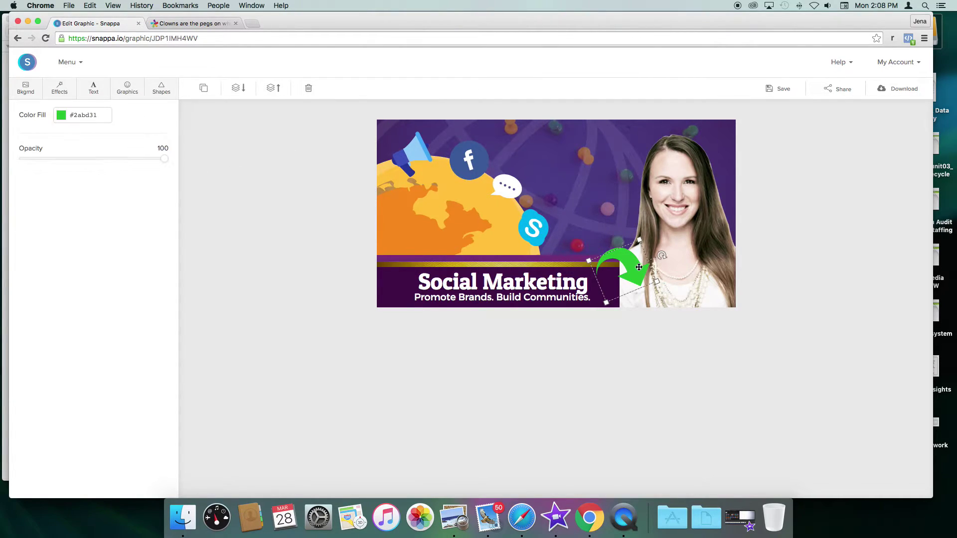
pyautogui.press('BackSpace')
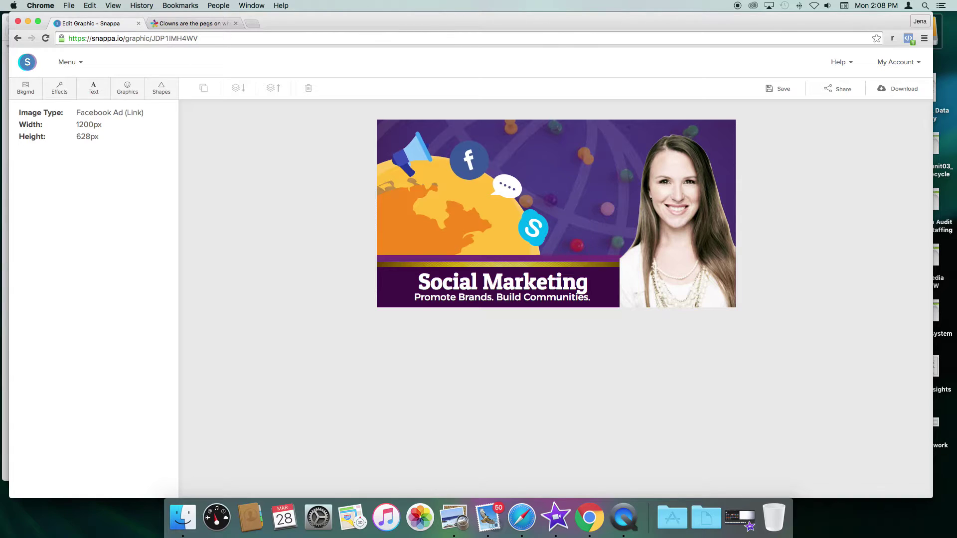
# Step: Add a text box above the chat bubble, replace 'Text' with 'Here!', and colour it #ffffff
pyautogui.click(93, 87)
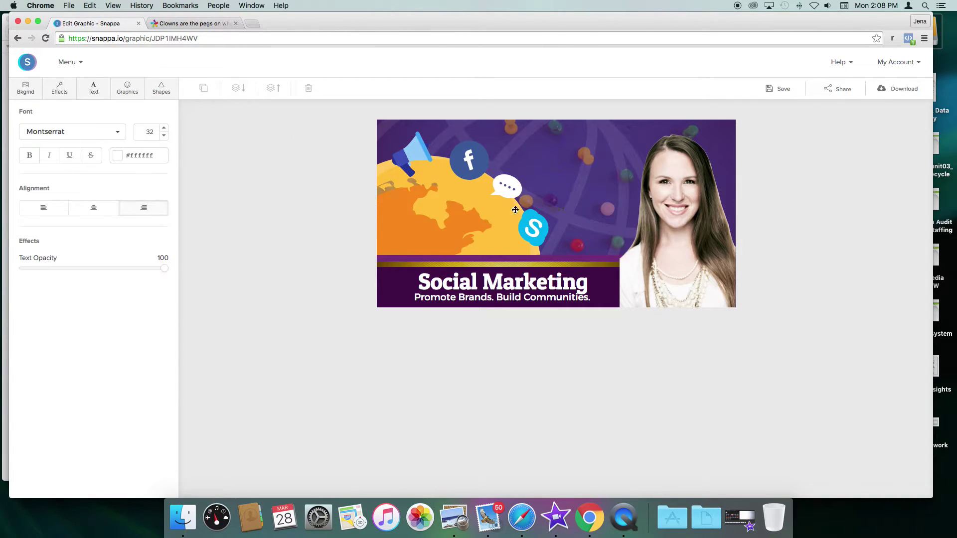
pyautogui.moveTo(558, 212); pyautogui.dragTo(563, 178)
pyautogui.doubleClick(563, 178)
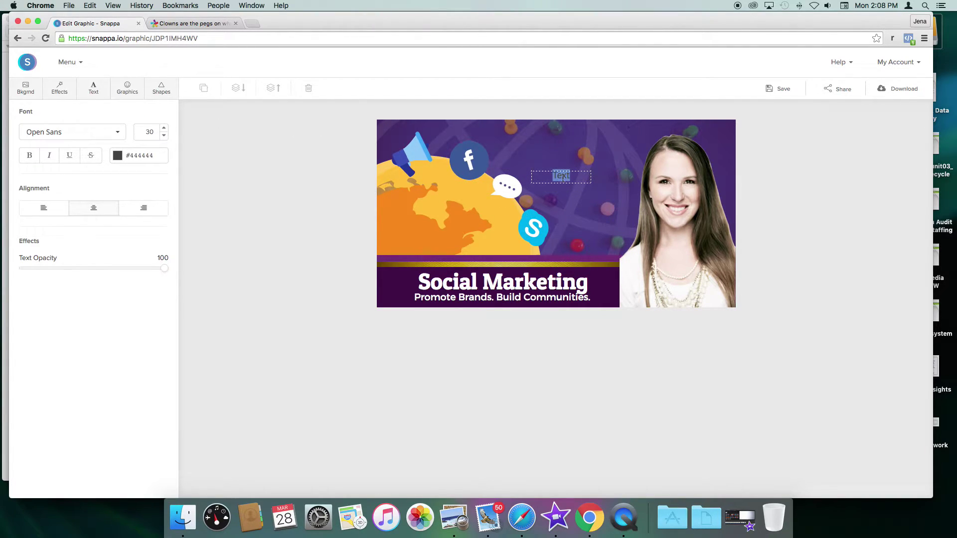
pyautogui.press('BackSpace')
pyautogui.doubleClick(165, 130)
pyautogui.doubleClick(152, 155)
pyautogui.write('ffffff')
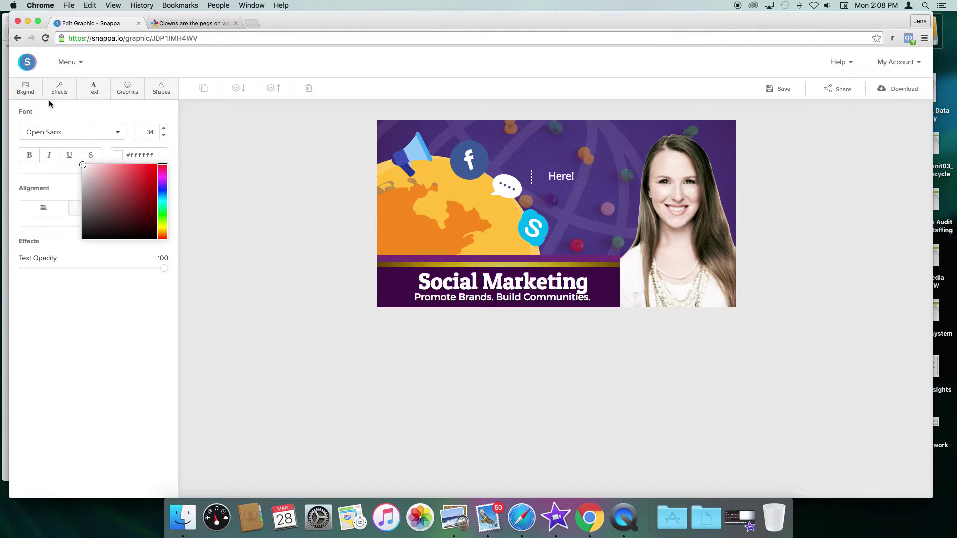
# Step: Increase the 'Here!' font size to 50
pyautogui.doubleClick(164, 128)
pyautogui.doubleClick(164, 129)
pyautogui.doubleClick(164, 129)
pyautogui.doubleClick(164, 128)
pyautogui.doubleClick(164, 128)
pyautogui.doubleClick(164, 129)
pyautogui.doubleClick(164, 129)
pyautogui.doubleClick(164, 129)
# Step: Try Arial Black, then set the 'Here!' caption in Londrina Solid
pyautogui.click(107, 131)
pyautogui.scroll(-10, 102, 220)
pyautogui.scroll(-1, 94, 205)
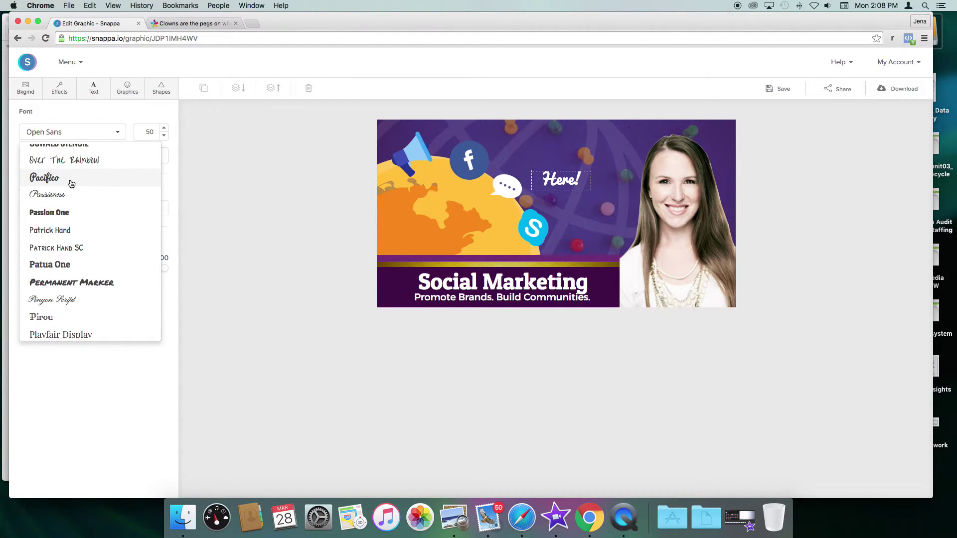
pyautogui.scroll(-6, 99, 282)
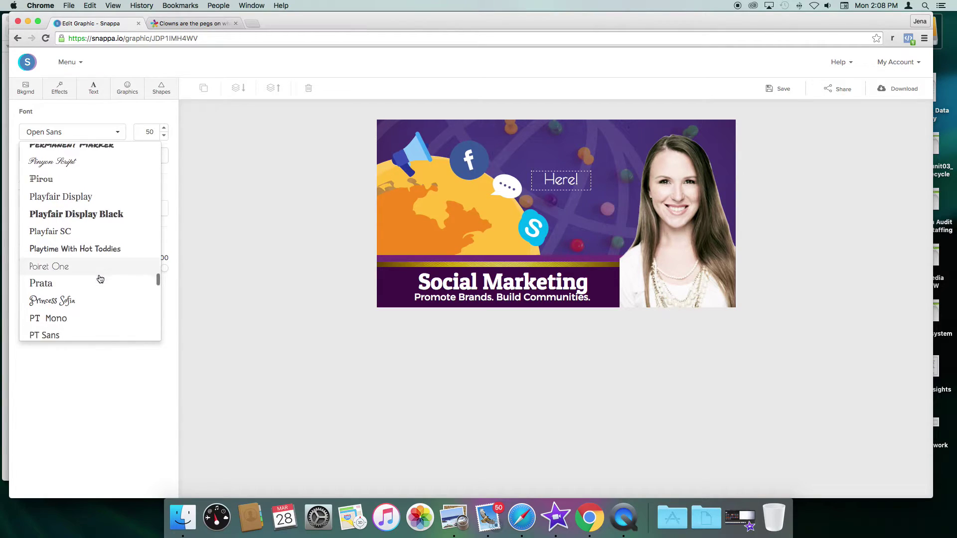
pyautogui.scroll(-5, 87, 271)
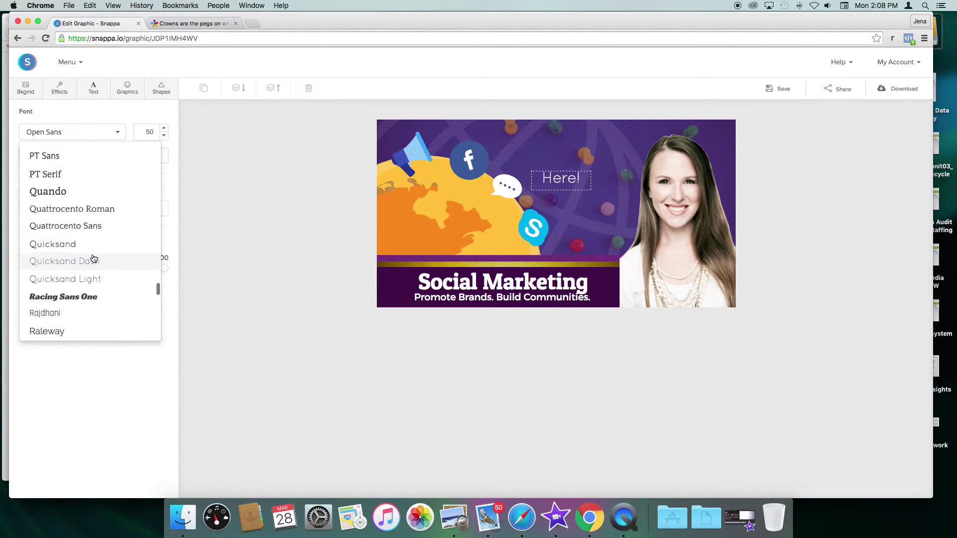
pyautogui.scroll(-8, 79, 285)
pyautogui.scroll(-2, 79, 286)
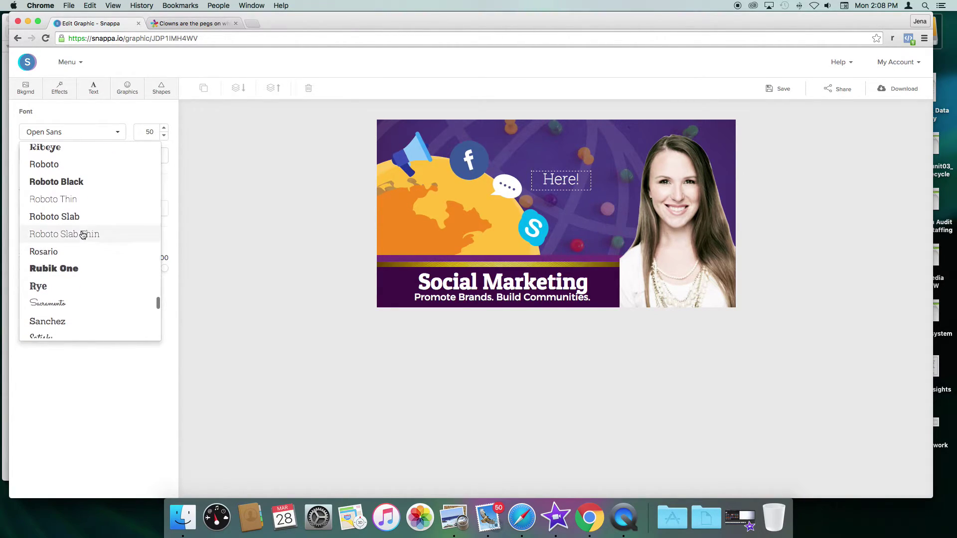
pyautogui.scroll(10, 77, 282)
pyautogui.scroll(15, 77, 277)
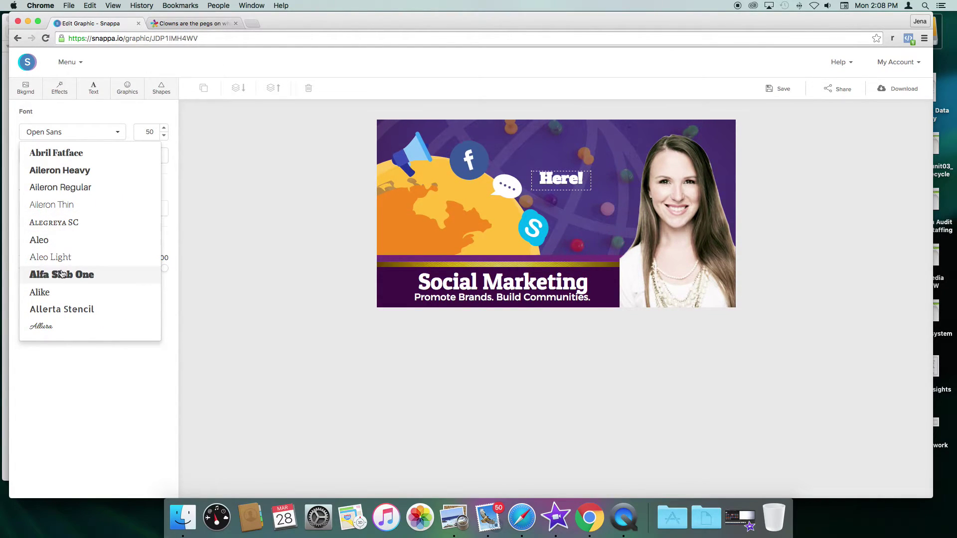
pyautogui.scroll(-2, 72, 236)
pyautogui.scroll(-5, 73, 235)
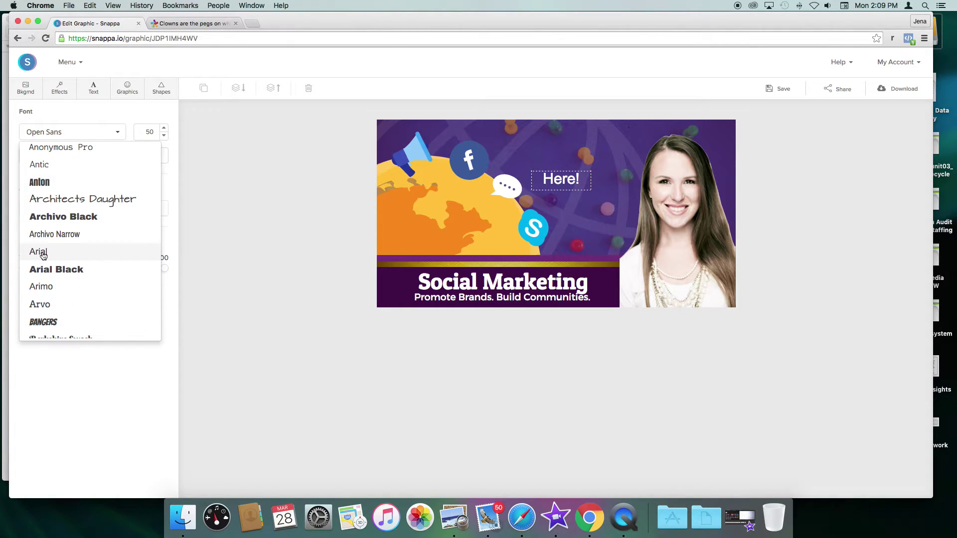
pyautogui.click(44, 269)
pyautogui.click(81, 141)
pyautogui.scroll(-10, 106, 286)
pyautogui.scroll(-15, 112, 282)
pyautogui.scroll(-5, 110, 281)
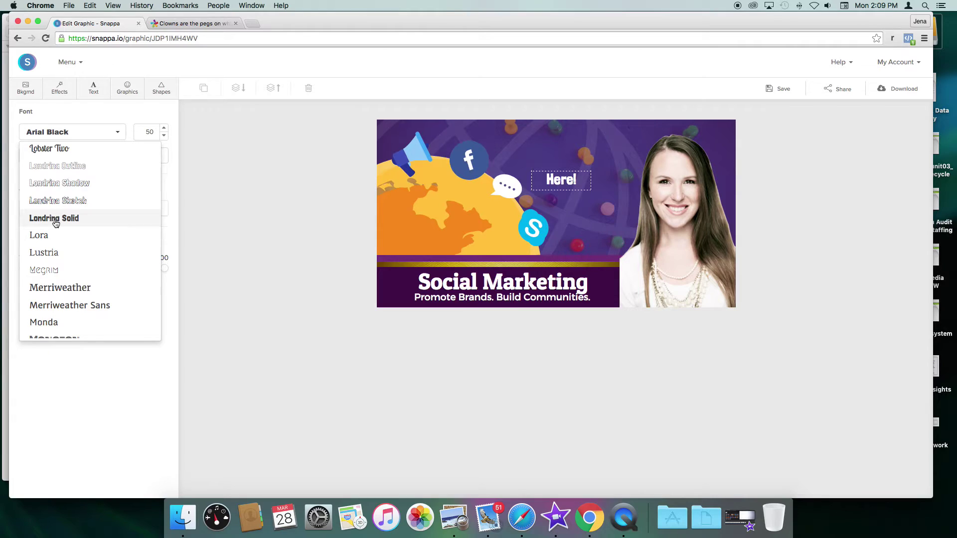
pyautogui.click(55, 222)
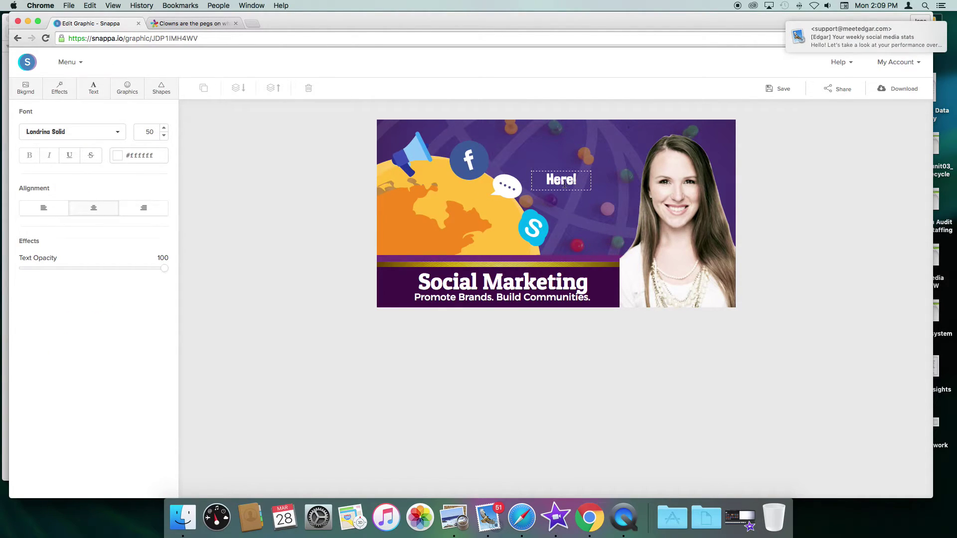
# Step: Enlarge the 'Here!' caption's font size to 100
pyautogui.click(164, 128)
pyautogui.click(164, 127)
pyautogui.click(164, 128)
pyautogui.click(164, 127)
pyautogui.click(165, 128)
pyautogui.click(165, 128)
pyautogui.click(164, 129)
pyautogui.click(164, 128)
pyautogui.click(164, 129)
pyautogui.click(164, 128)
pyautogui.click(165, 128)
# Step: Move the caption up onto one line and centre it near the top
pyautogui.click(626, 210)
pyautogui.moveTo(559, 187); pyautogui.dragTo(568, 152)
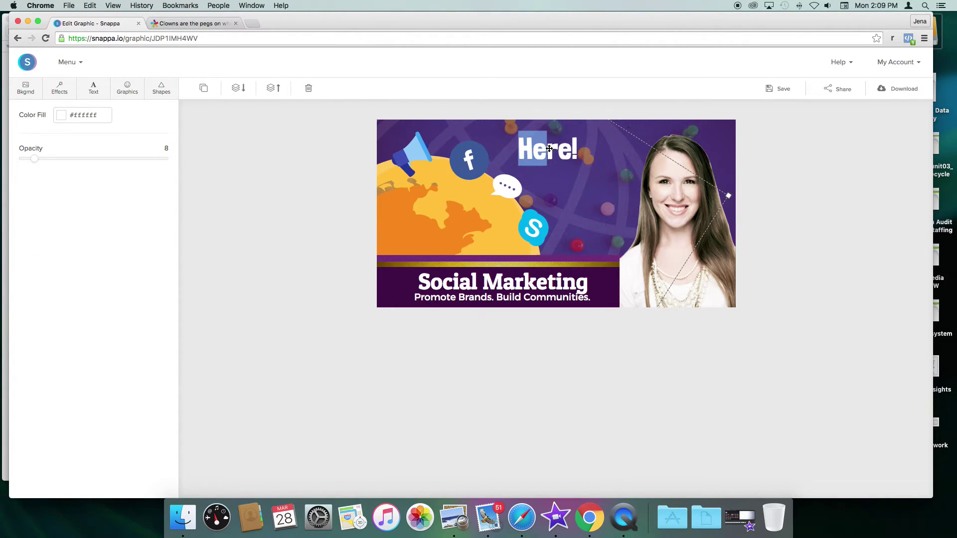
pyautogui.click(549, 149)
pyautogui.moveTo(565, 151); pyautogui.dragTo(569, 157)
# Step: Try Londrina Shadow and red, dark purple #3e0f44 and magenta colours on the caption
pyautogui.click(114, 134)
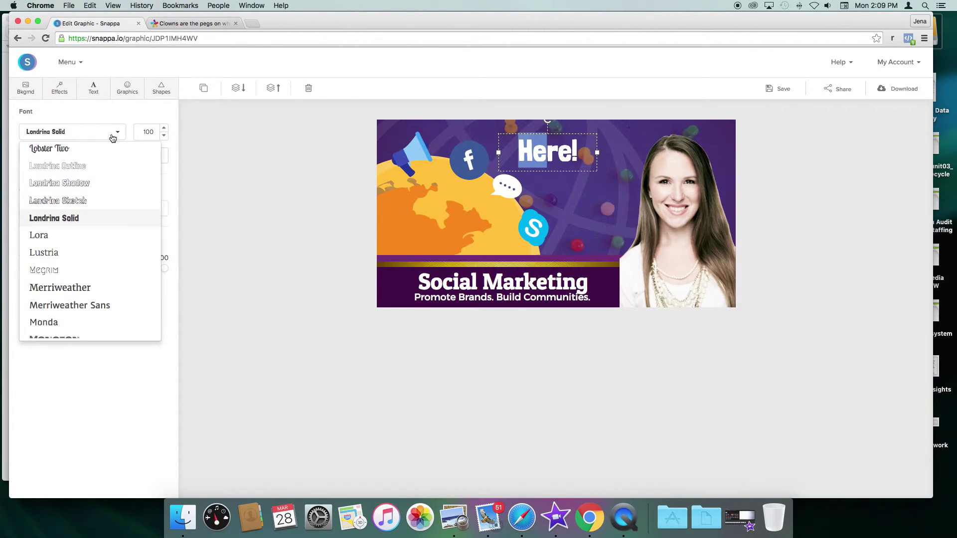
pyautogui.click(79, 182)
pyautogui.click(142, 155)
pyautogui.moveTo(133, 198); pyautogui.dragTo(192, 139)
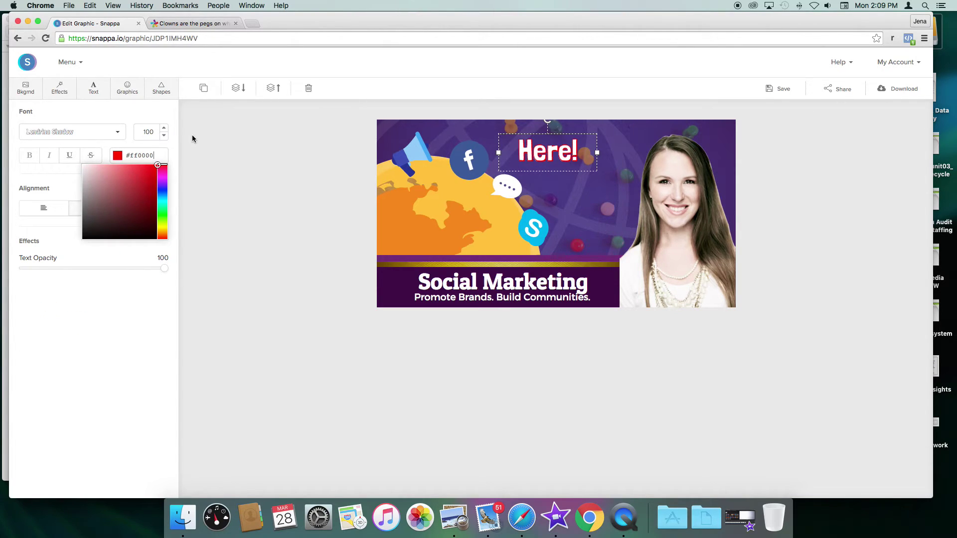
pyautogui.moveTo(190, 178); pyautogui.dragTo(152, 204)
pyautogui.doubleClick(140, 156)
pyautogui.write('3e0f44')
pyautogui.press('Return')
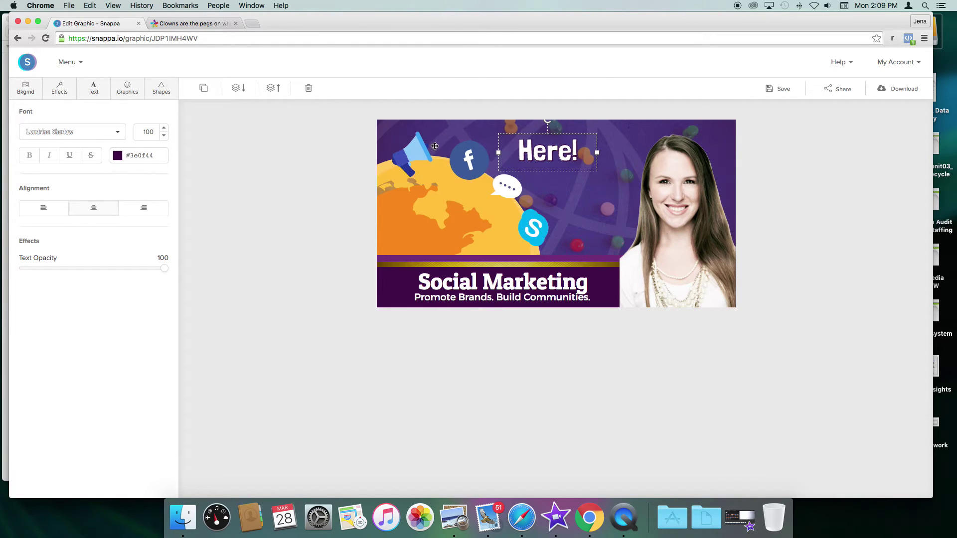
pyautogui.click(143, 155)
pyautogui.moveTo(148, 197); pyautogui.dragTo(180, 140)
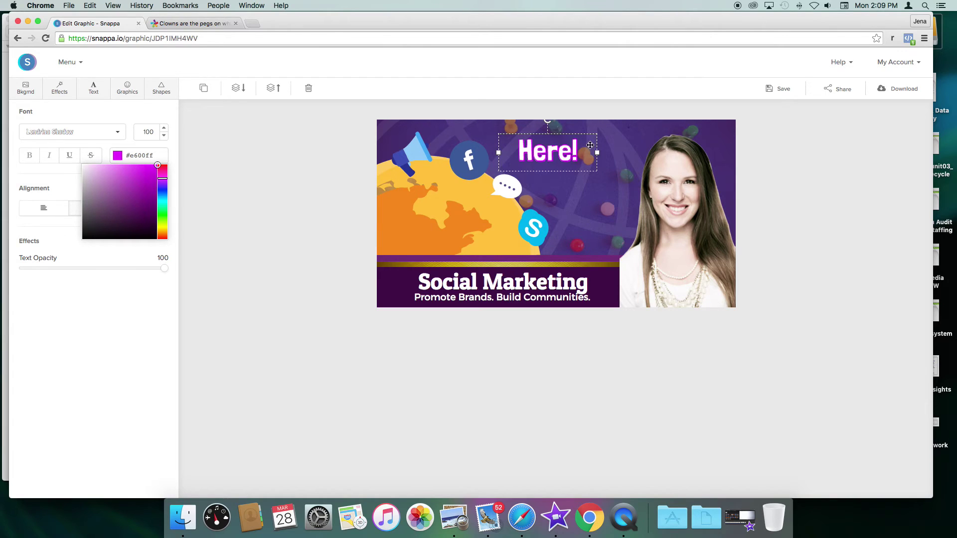
pyautogui.click(606, 149)
# Step: Delete the 'Here!' caption from the ad
pyautogui.click(558, 156)
pyautogui.click(605, 112)
pyautogui.doubleClick(588, 142)
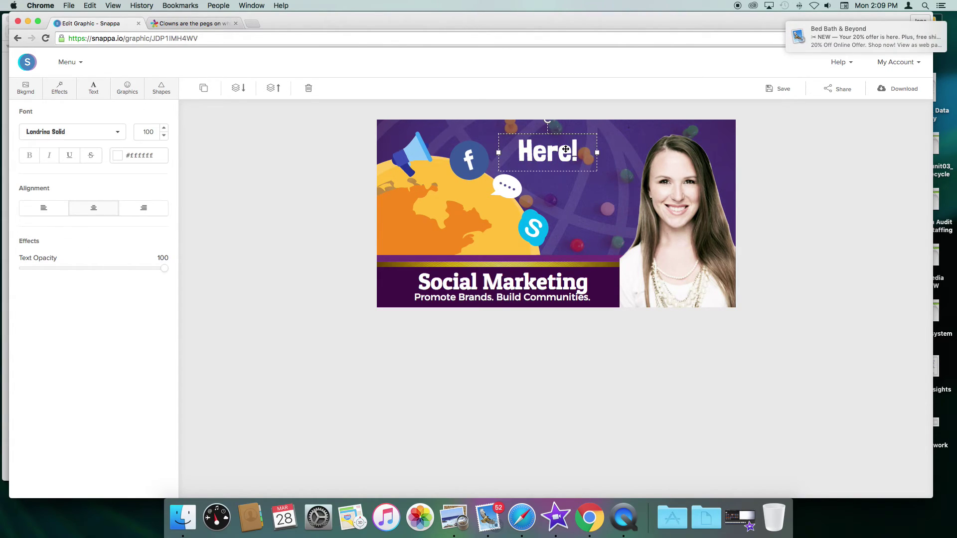
pyautogui.press('BackSpace')
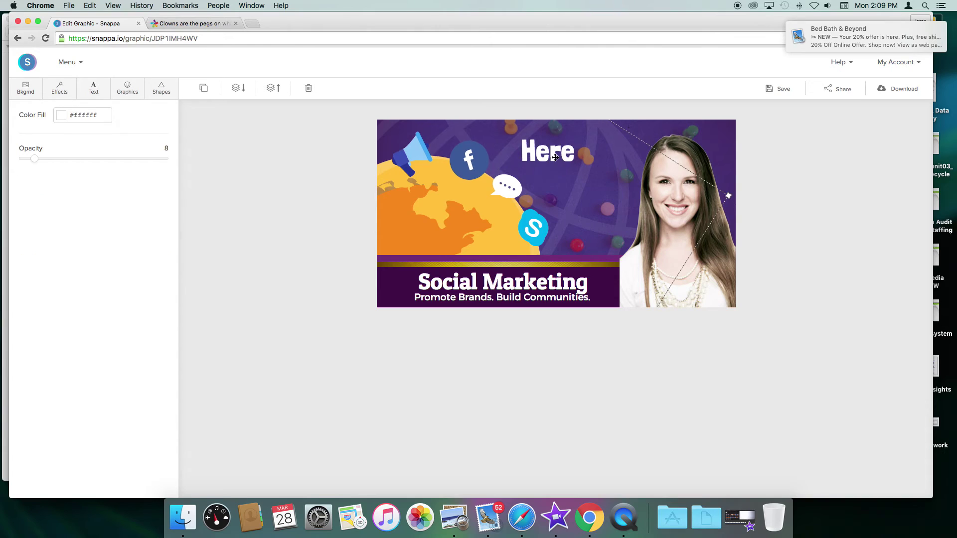
pyautogui.press('Delete')
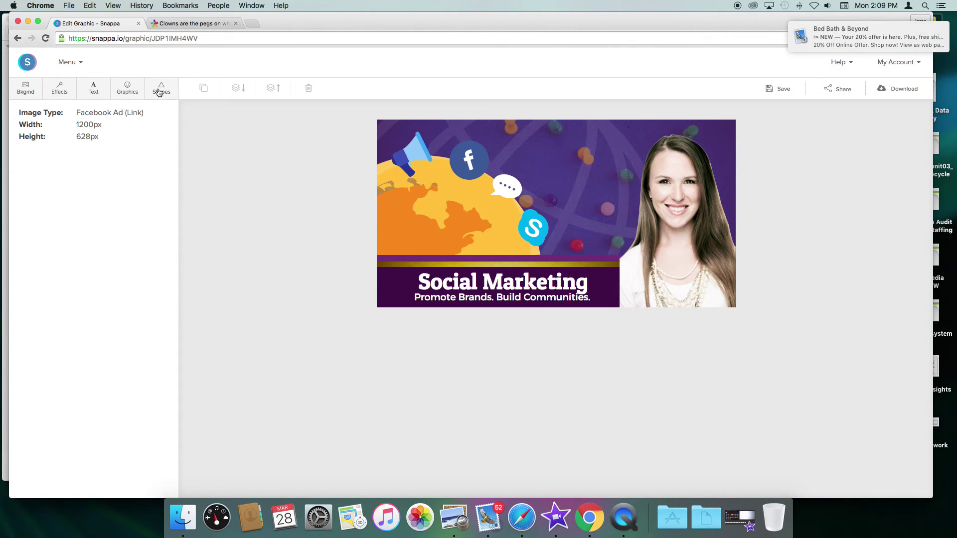